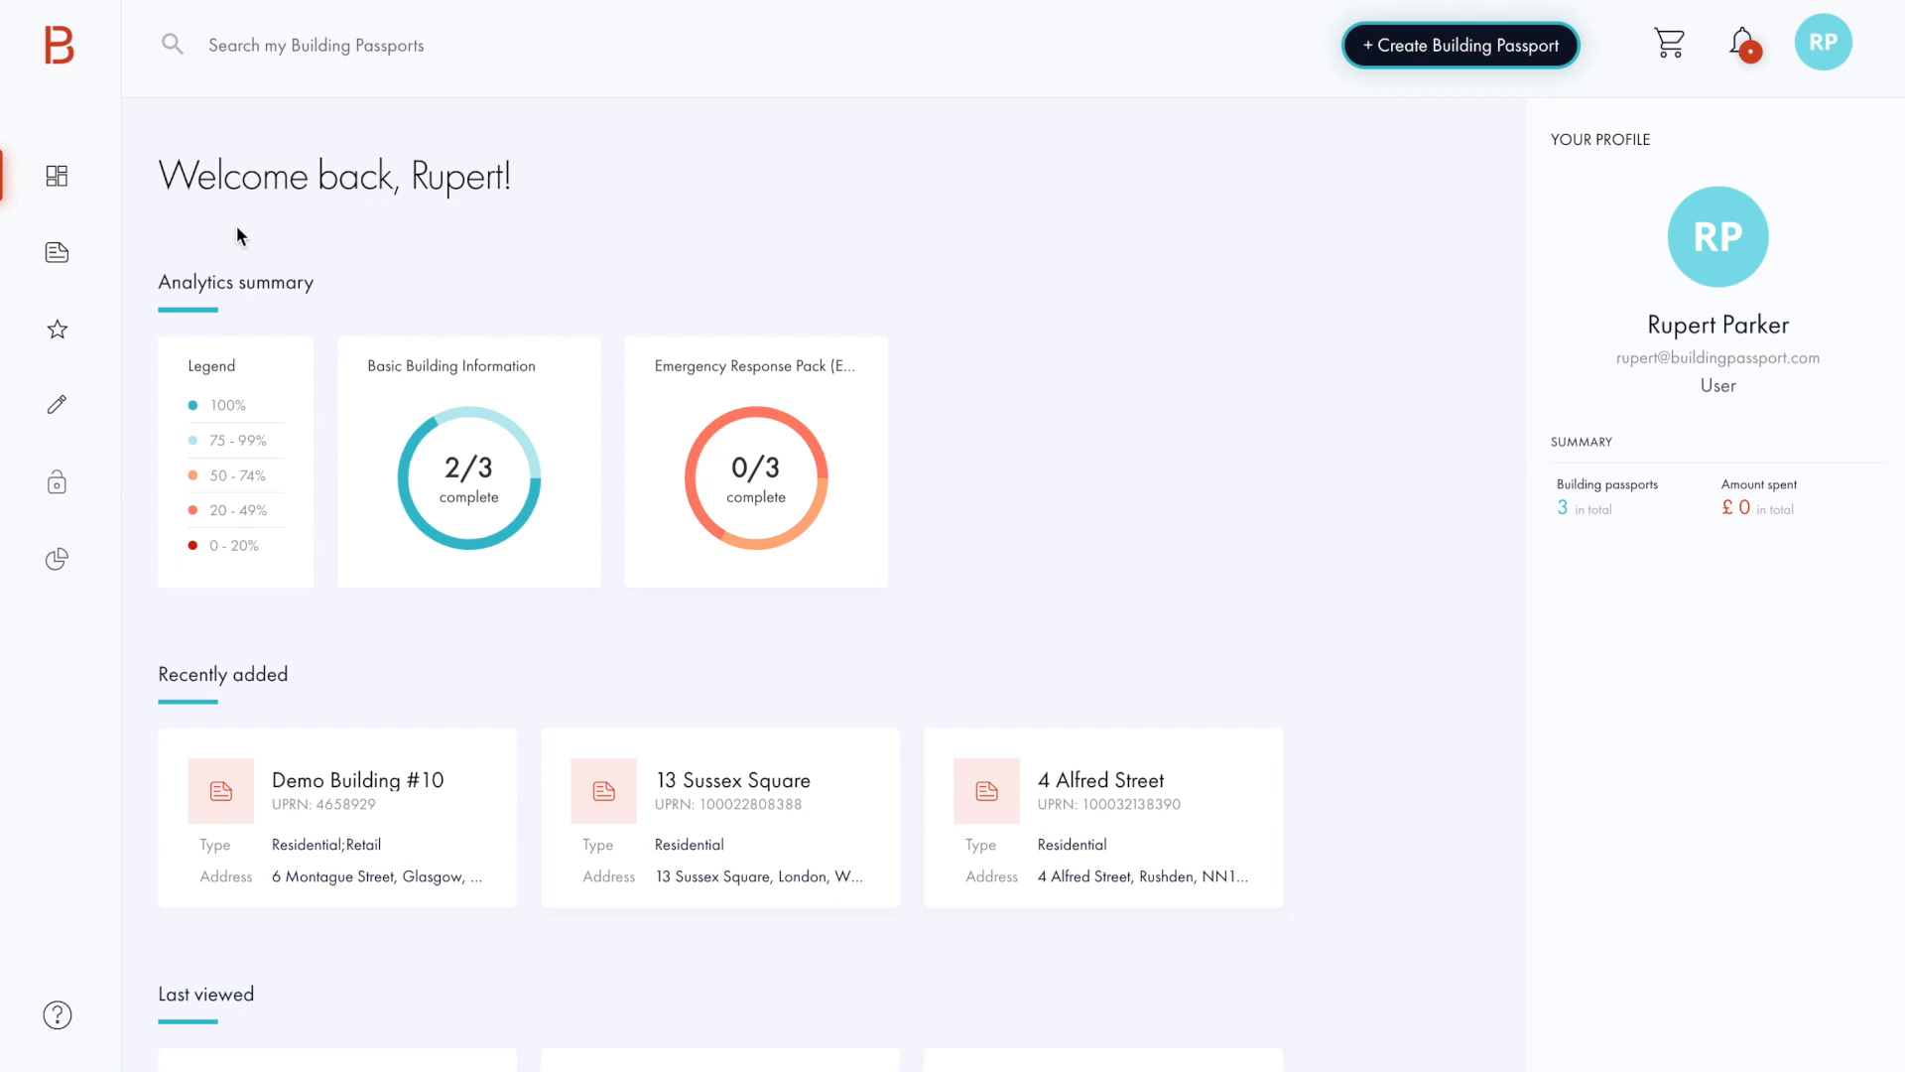
Step: Open the Documents section of the Demo Building #10 building passport
{"action": "mouse_move", "coordinate": [84, 255]}
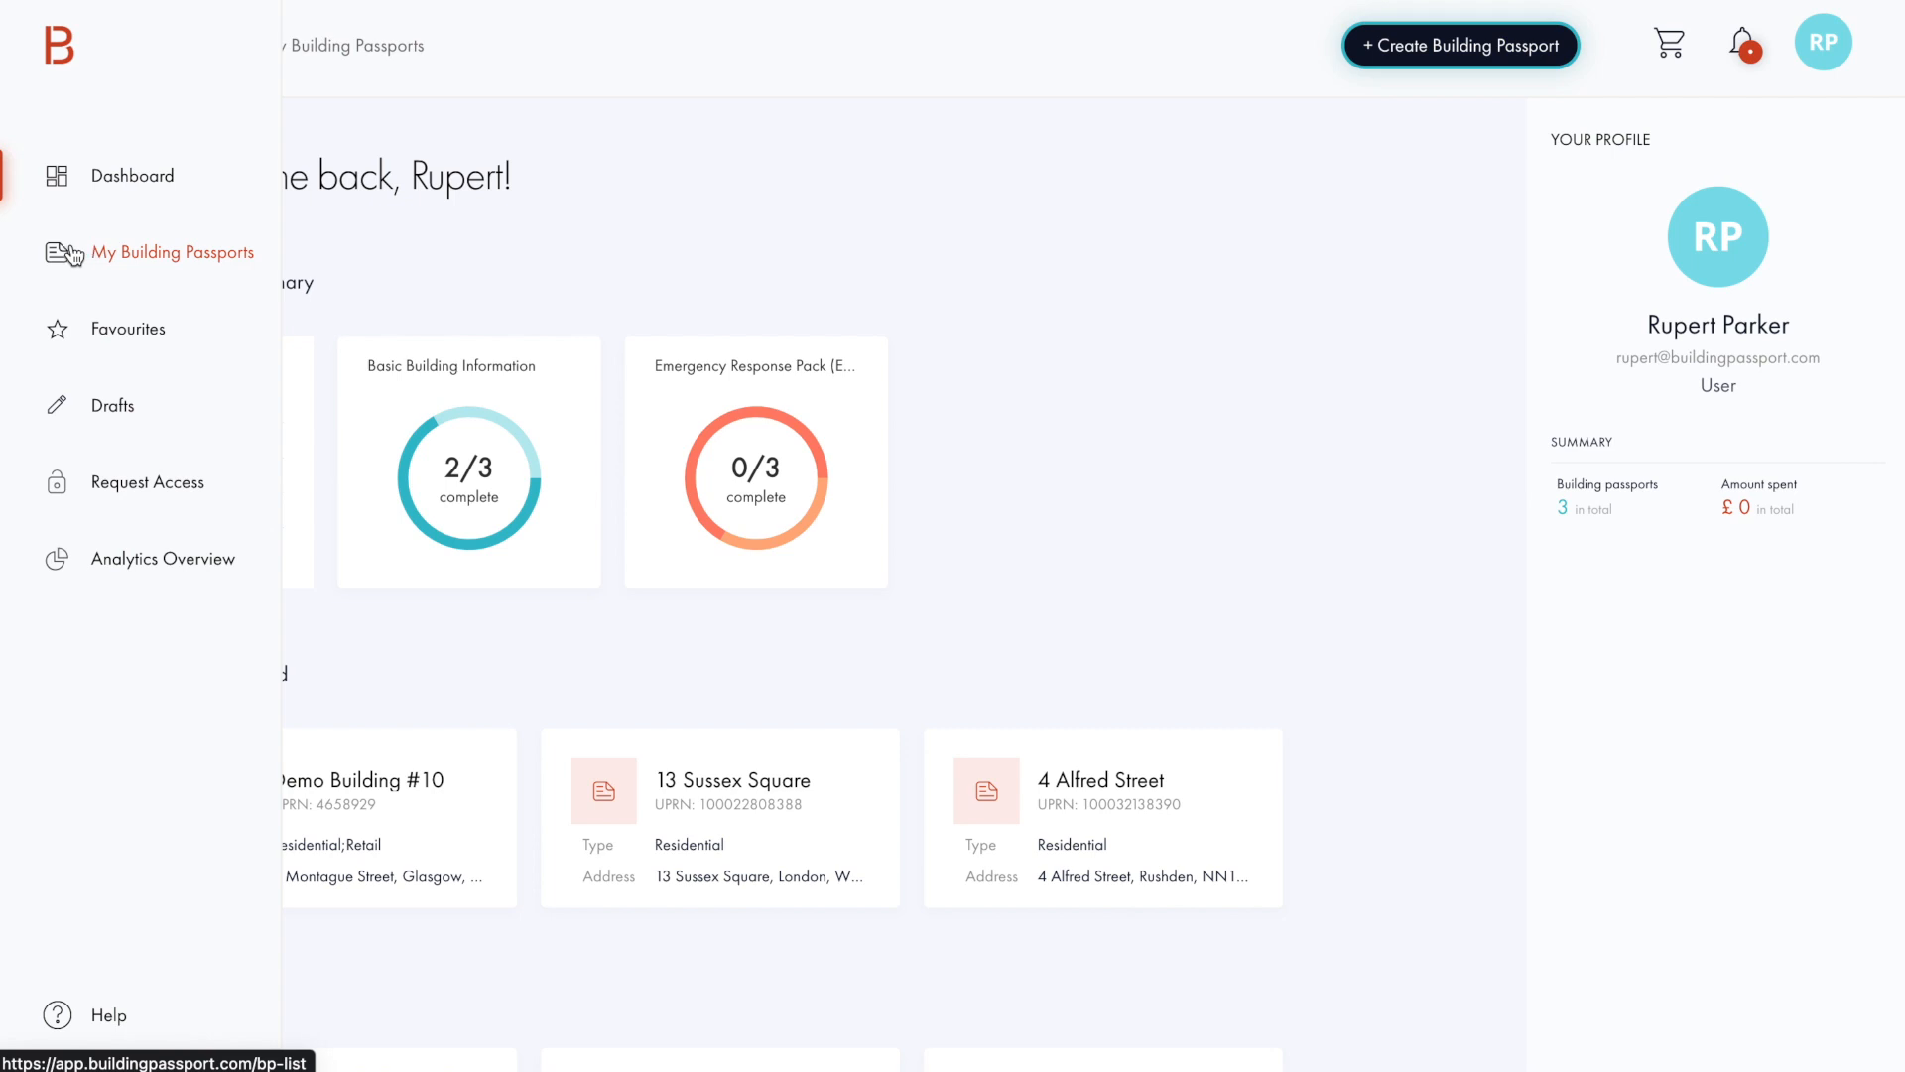
{"action": "left_click", "coordinate": [84, 255]}
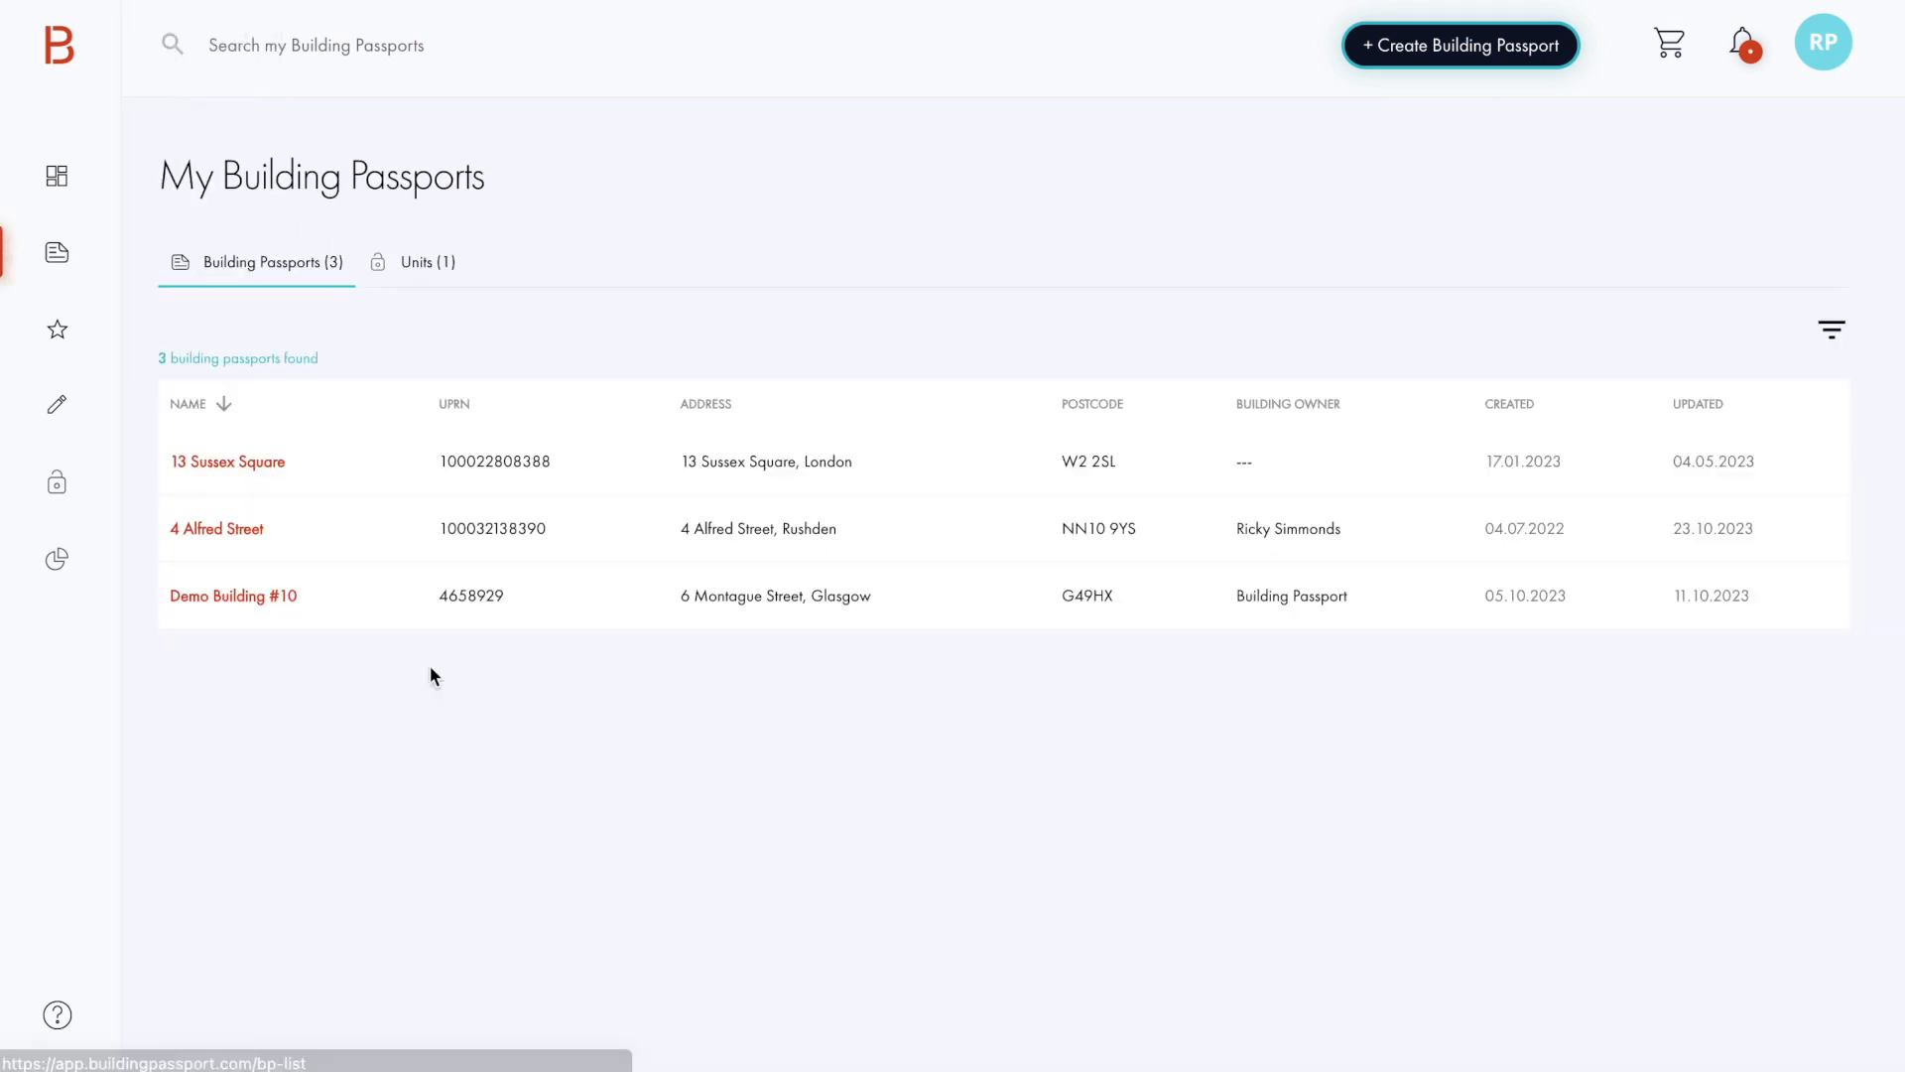
{"action": "left_click", "coordinate": [282, 607]}
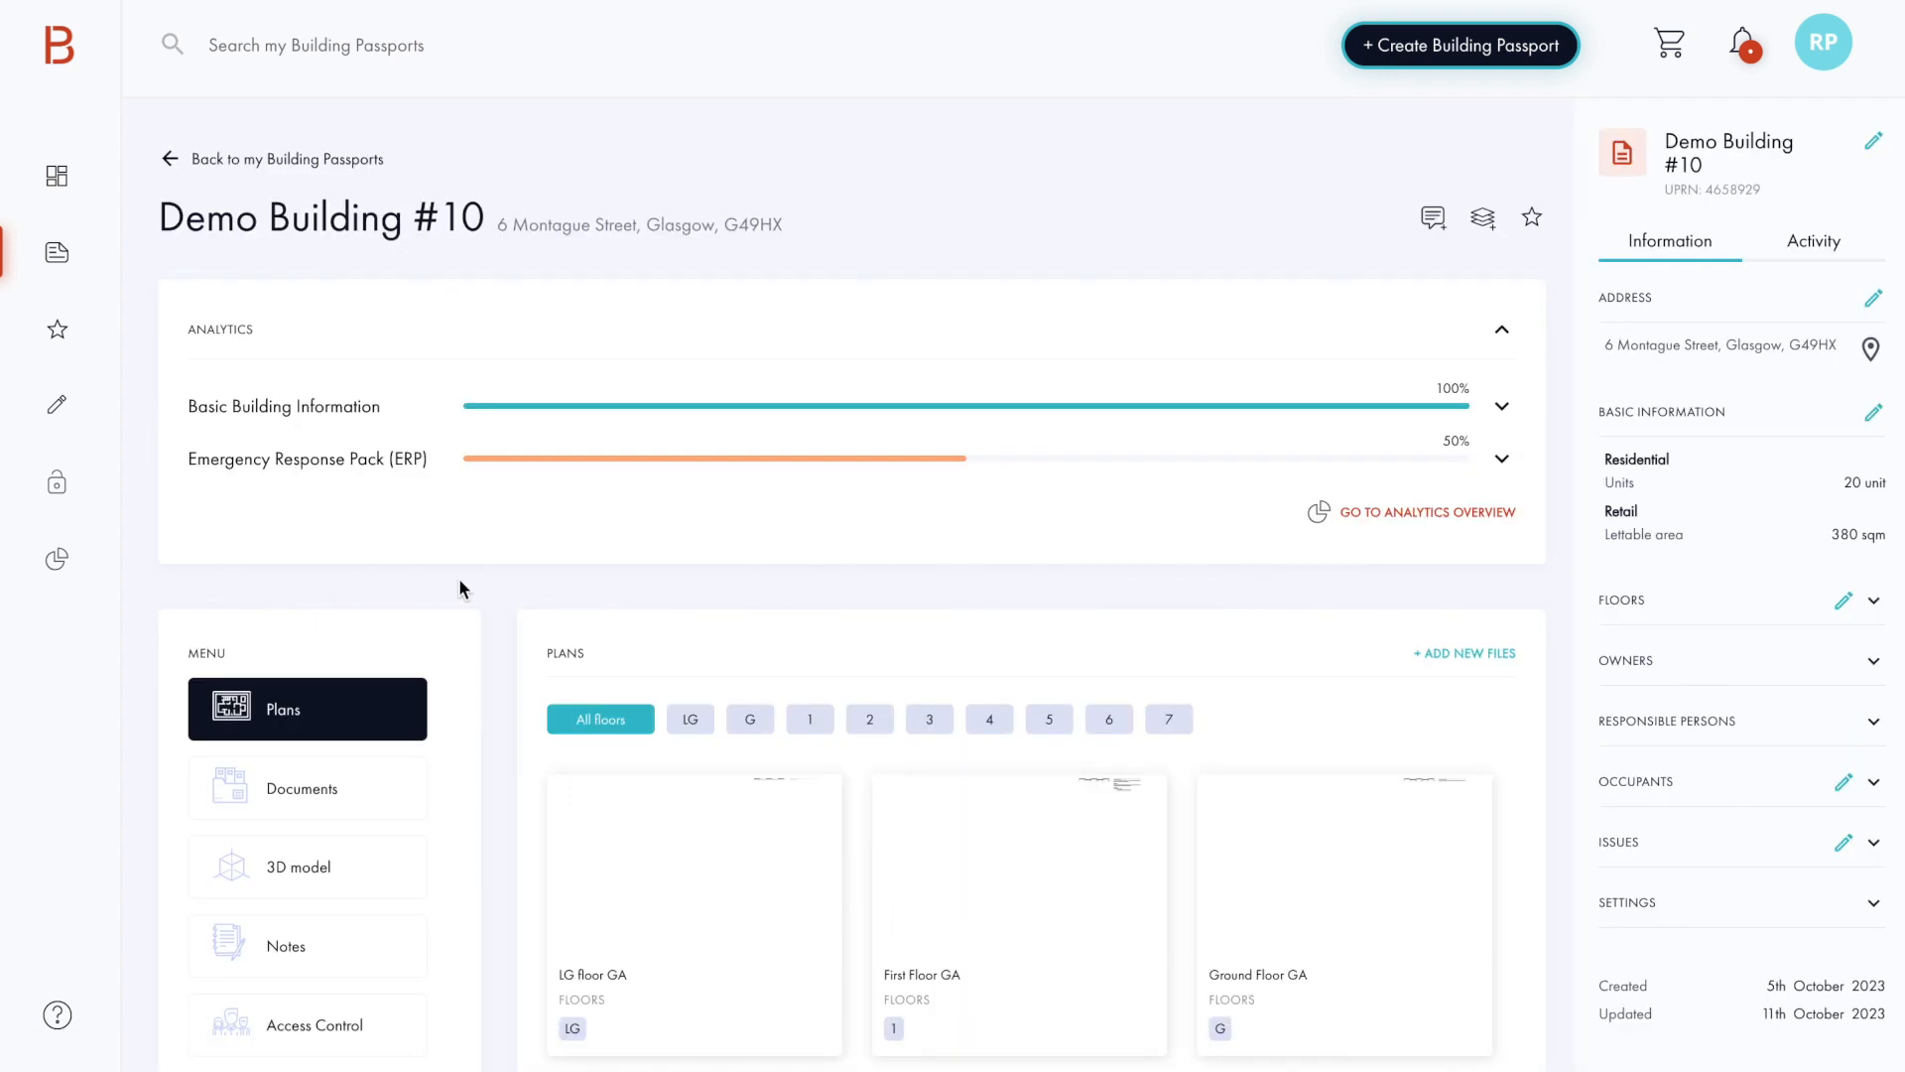
{"action": "scroll", "coordinate": [459, 577], "scroll_direction": "down", "scroll_amount": 3}
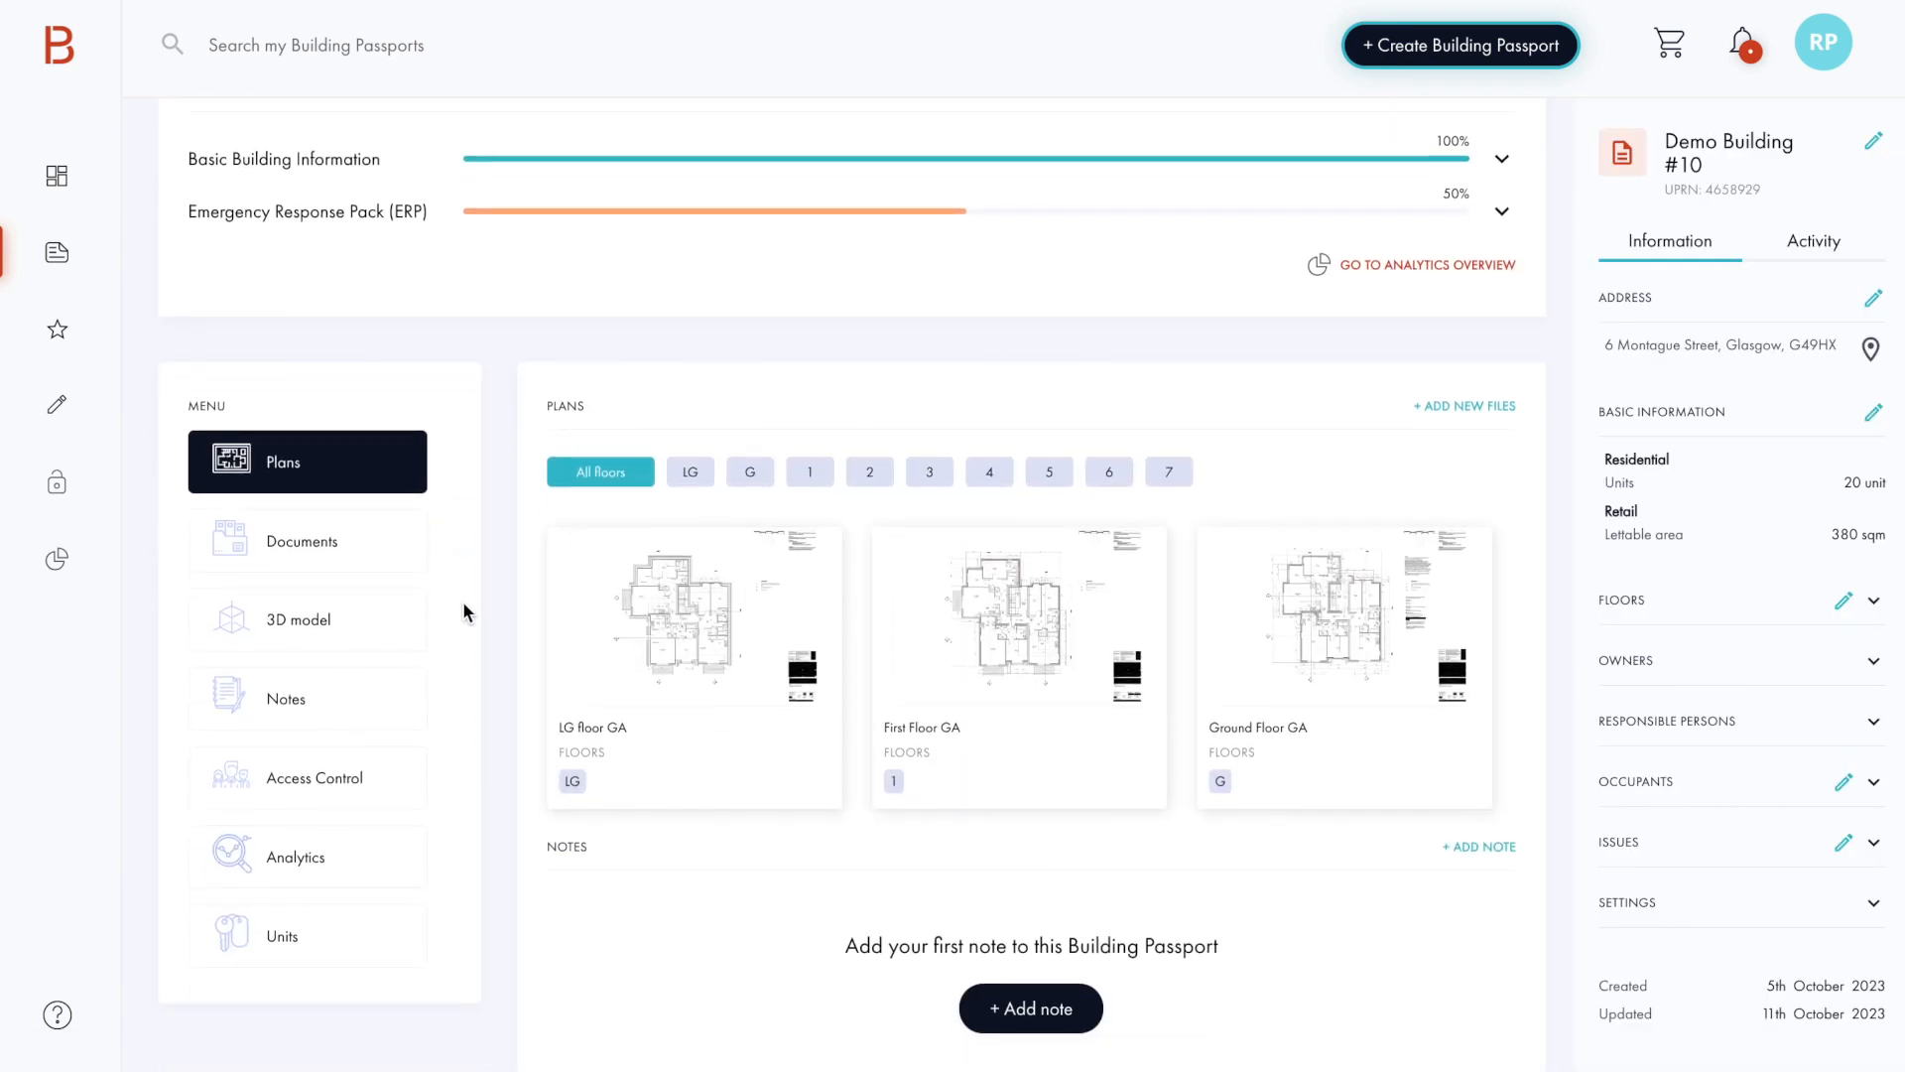
{"action": "left_click", "coordinate": [334, 545]}
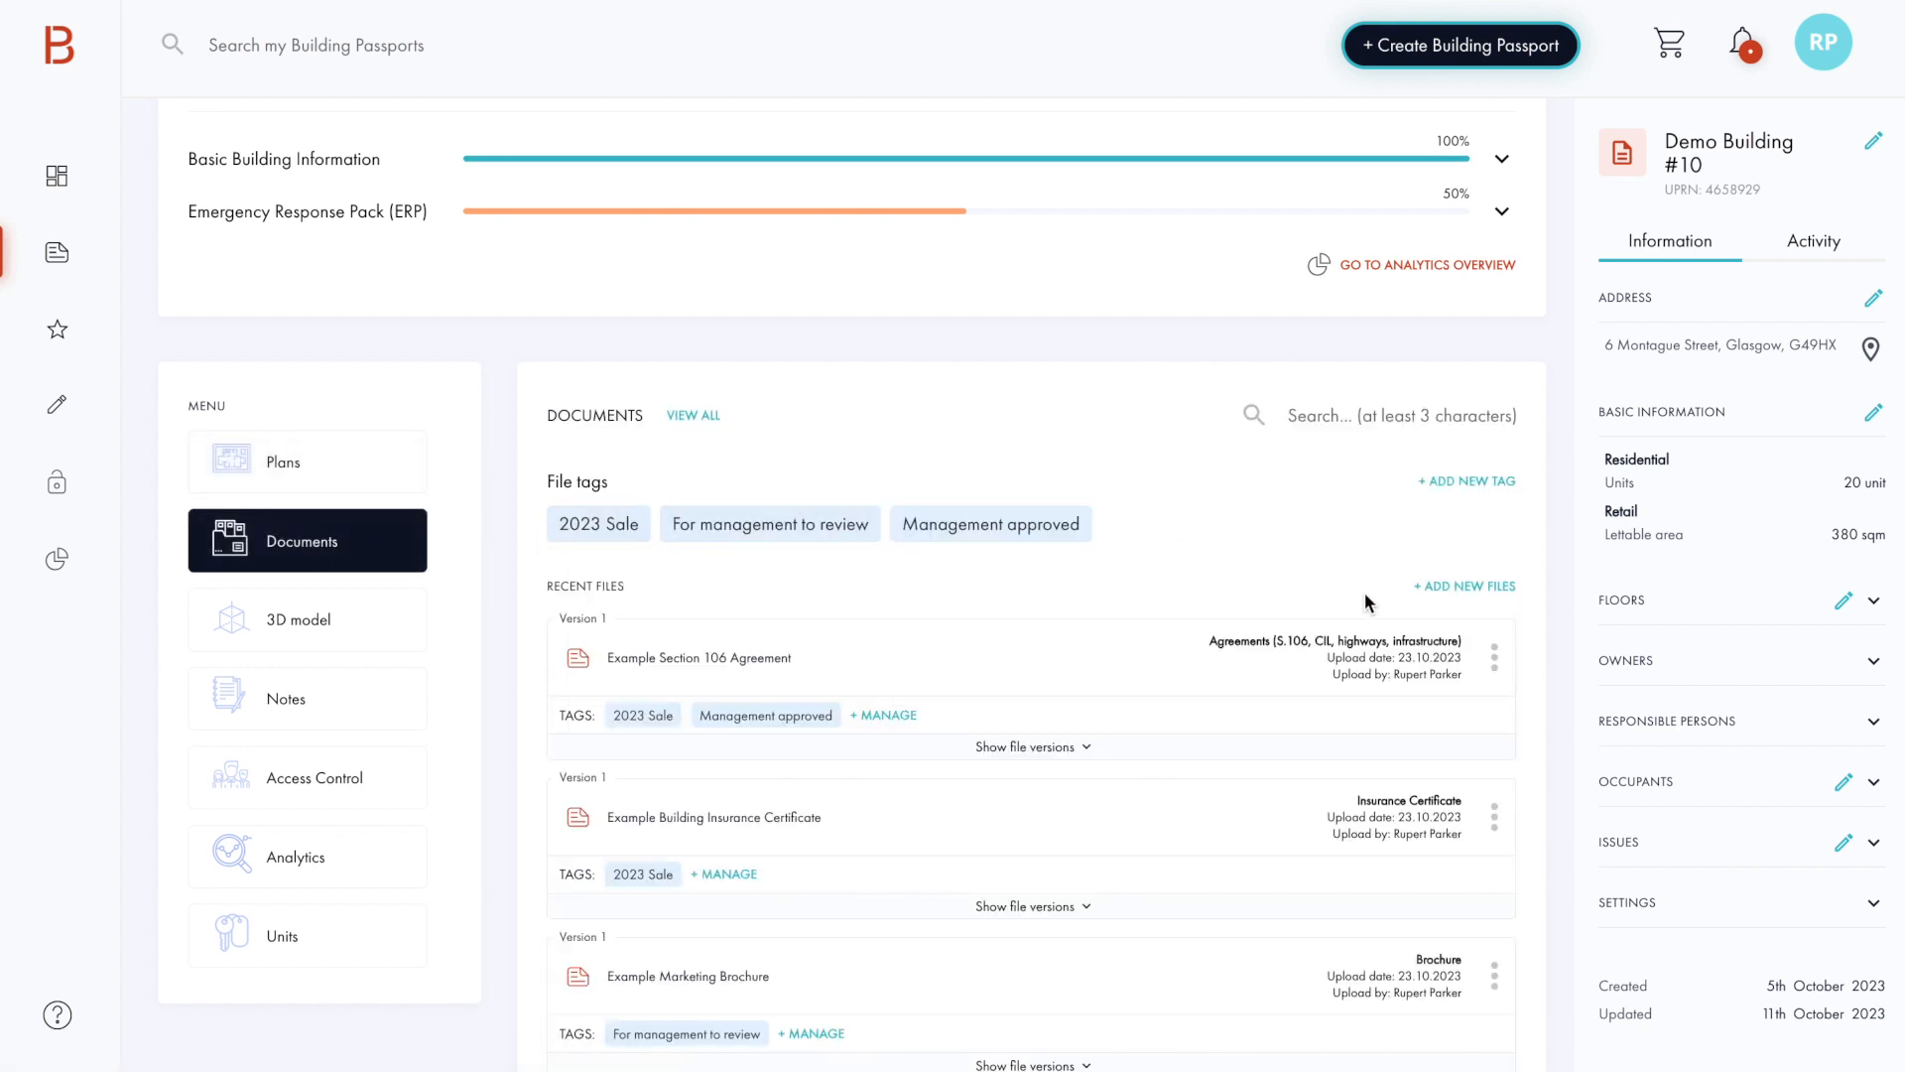
Step: Upload the five consecutive files from Example Legal Title Certificate.pdf through Example Section 106 Agreement.pdf in the Demo BP folder as new documents
{"action": "left_click", "coordinate": [1491, 587]}
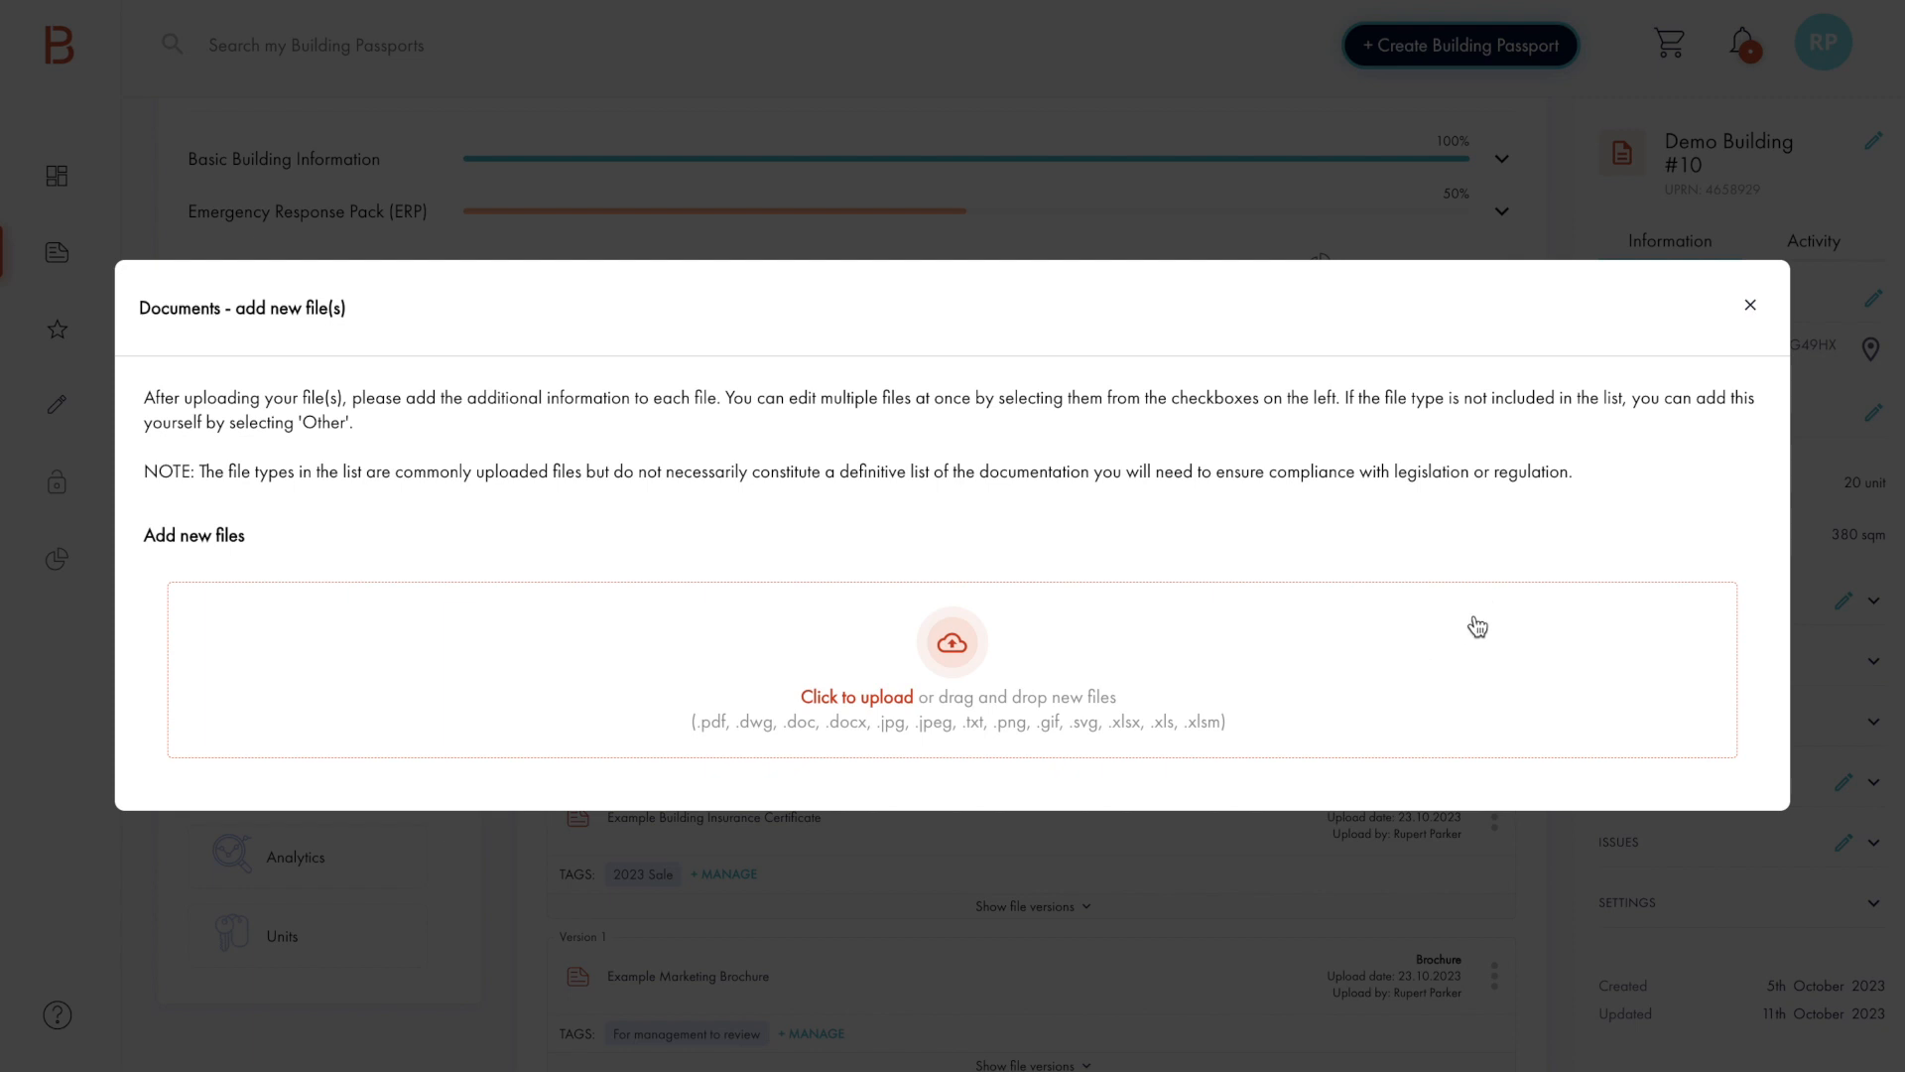
{"action": "left_click", "coordinate": [910, 698]}
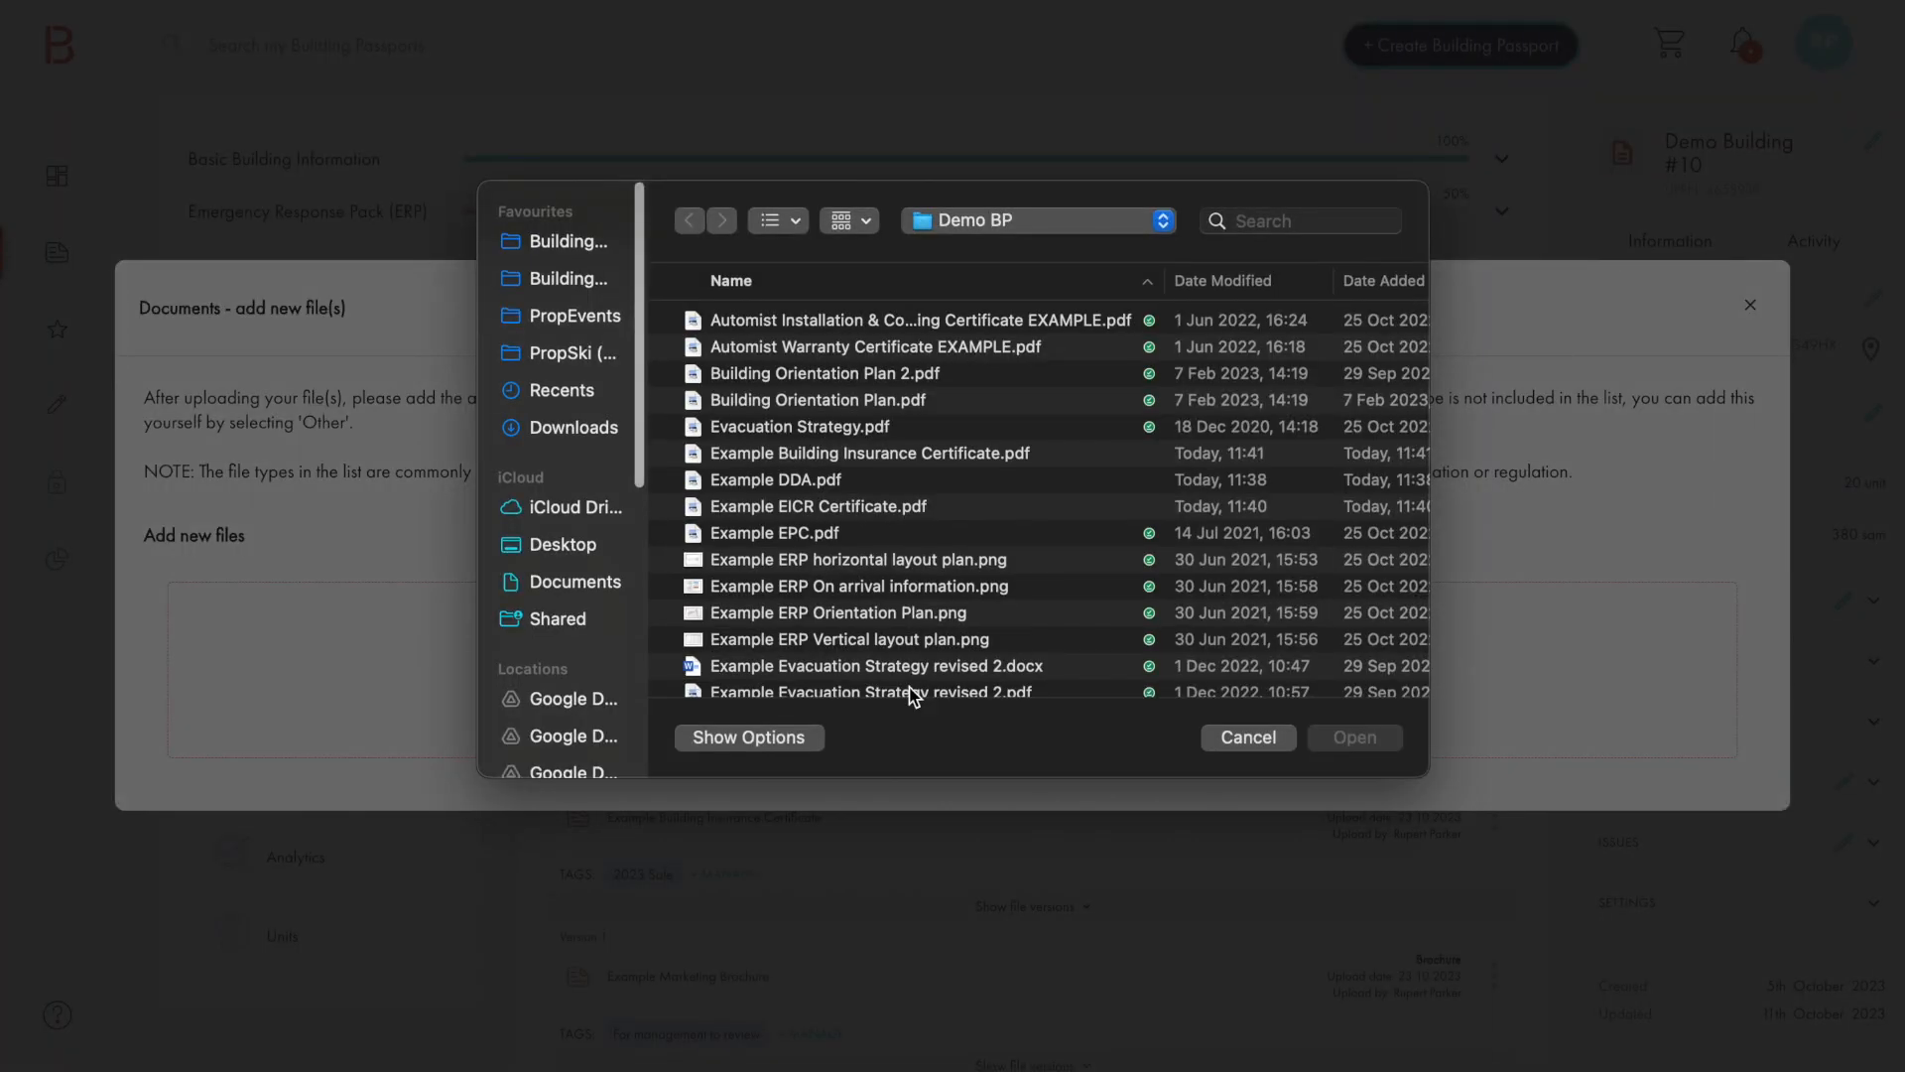
{"action": "scroll", "coordinate": [910, 693], "scroll_direction": "down", "scroll_amount": 5}
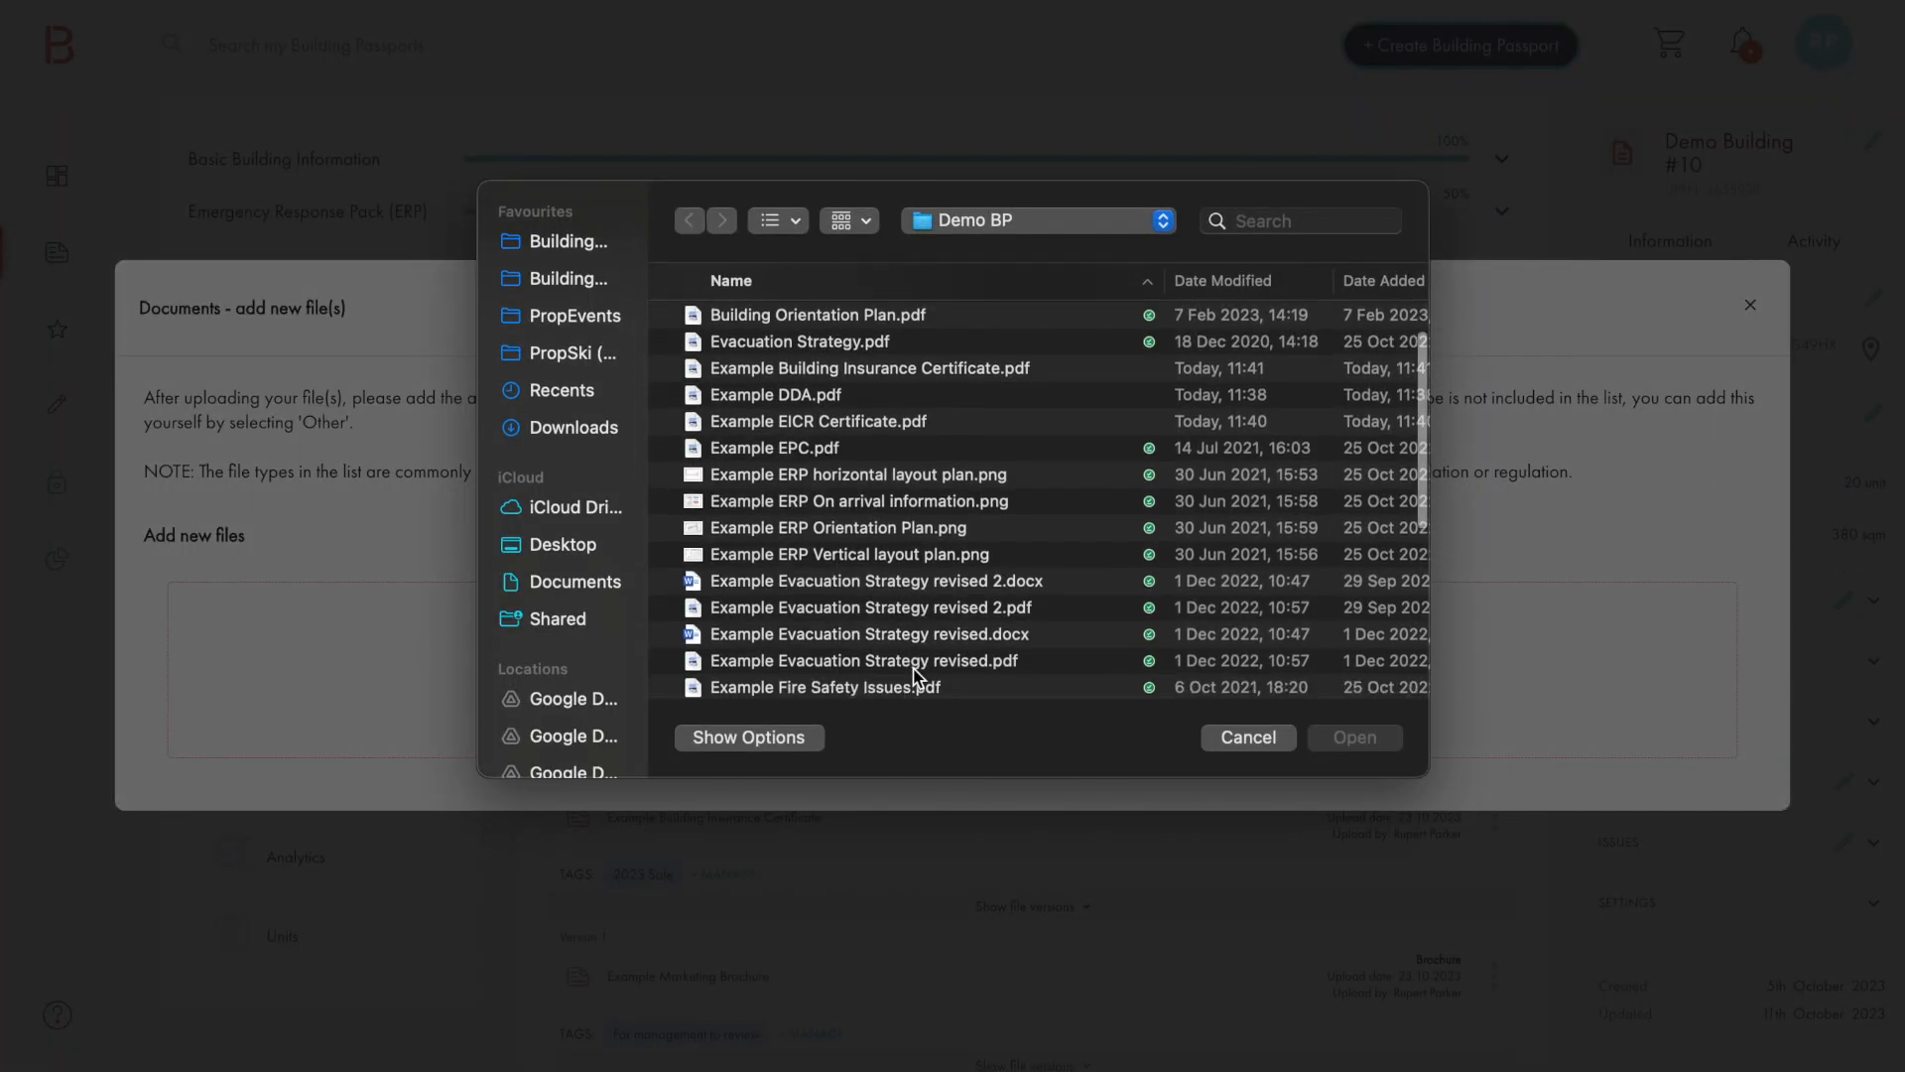
{"action": "scroll", "coordinate": [913, 677], "scroll_direction": "down", "scroll_amount": 2}
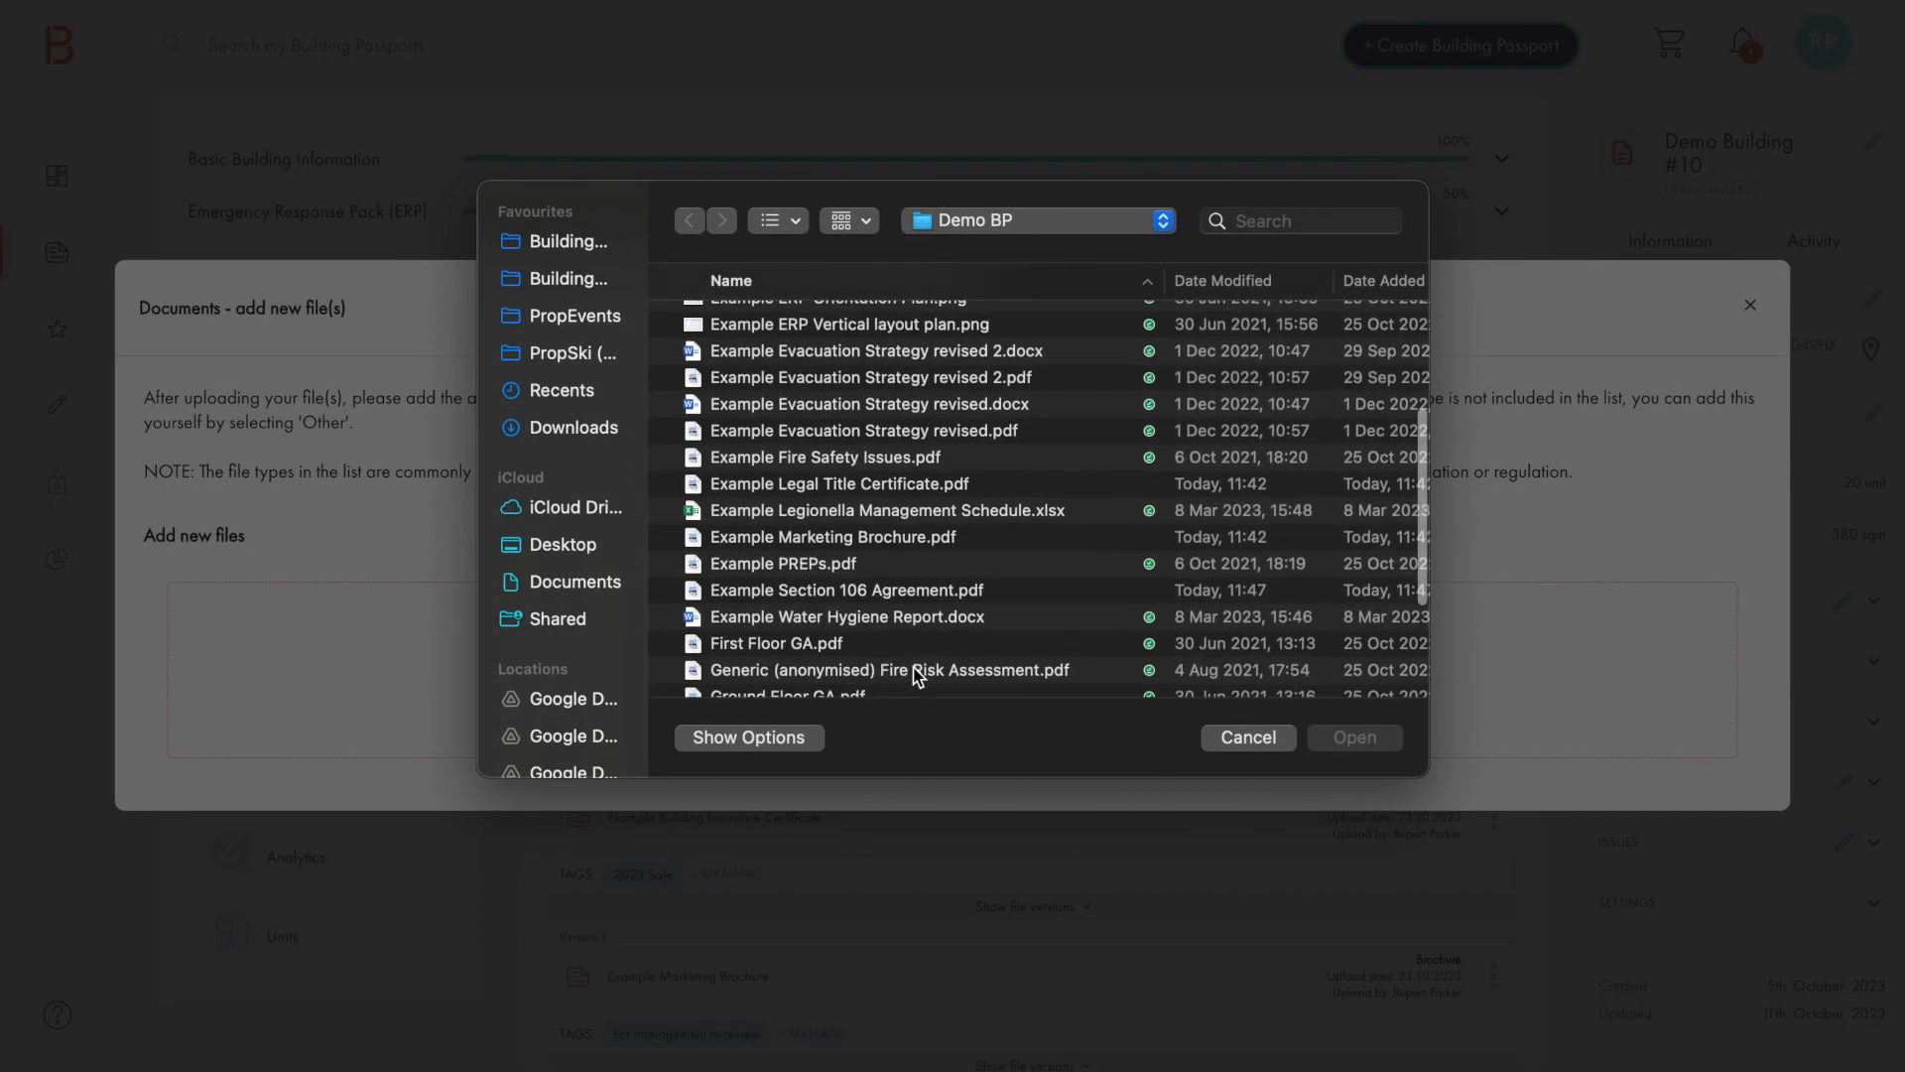
{"action": "left_click", "coordinate": [879, 484]}
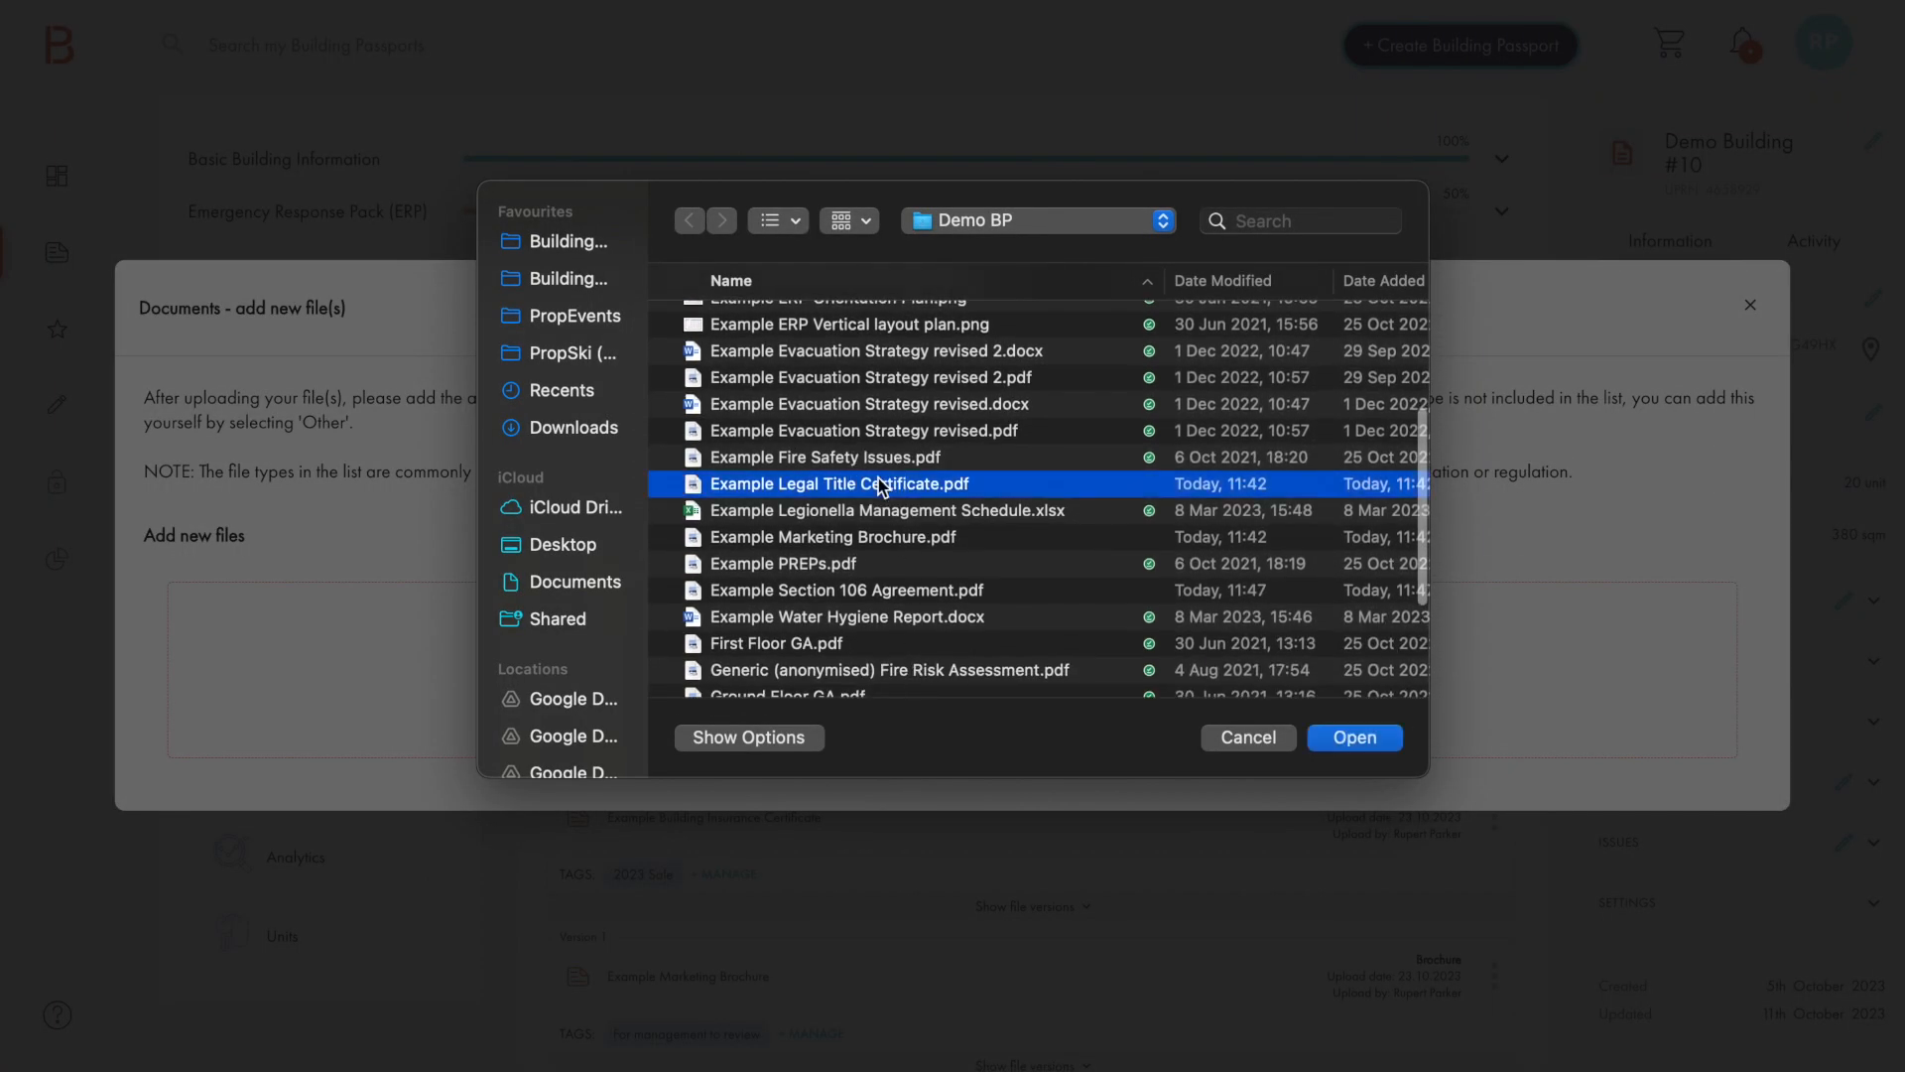
{"action": "left_click", "coordinate": [863, 590], "text": "shift"}
{"action": "left_click", "coordinate": [1353, 742]}
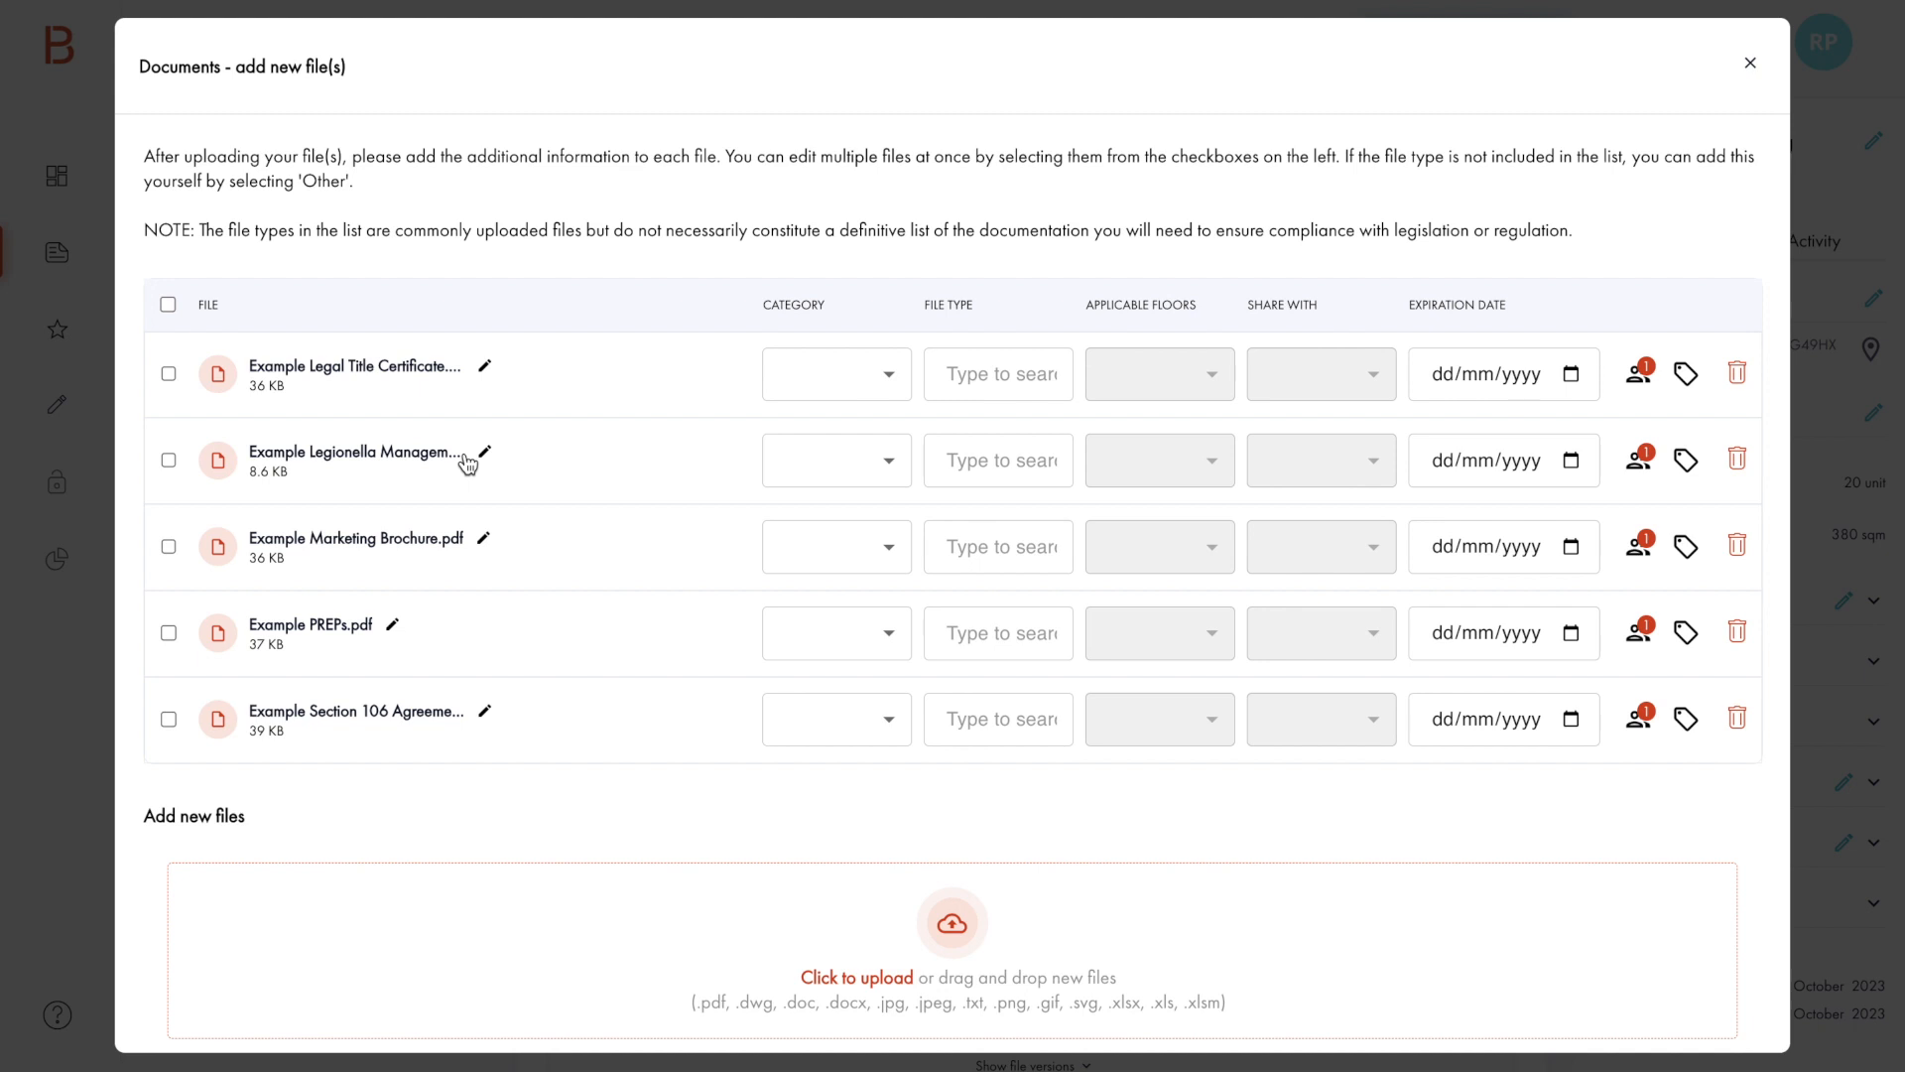
{"action": "left_click", "coordinate": [485, 366]}
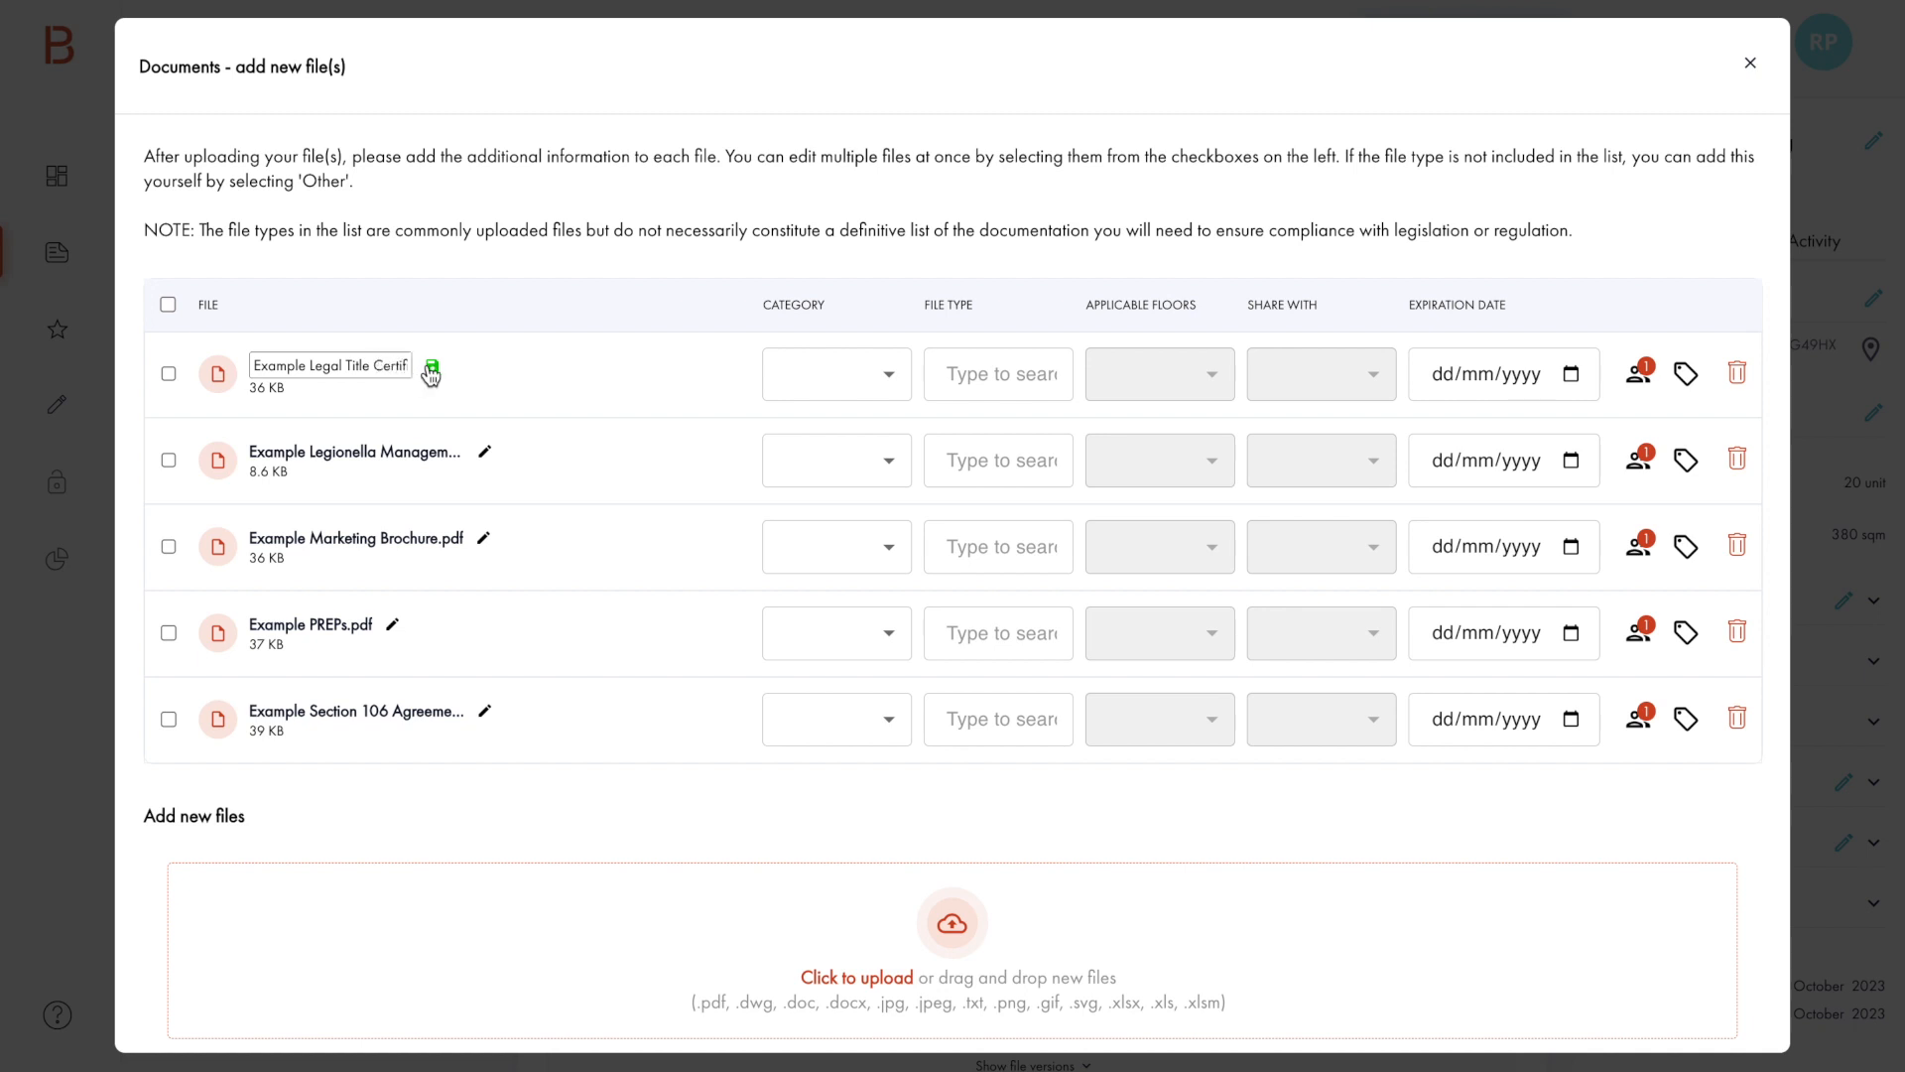
{"action": "left_click", "coordinate": [430, 371]}
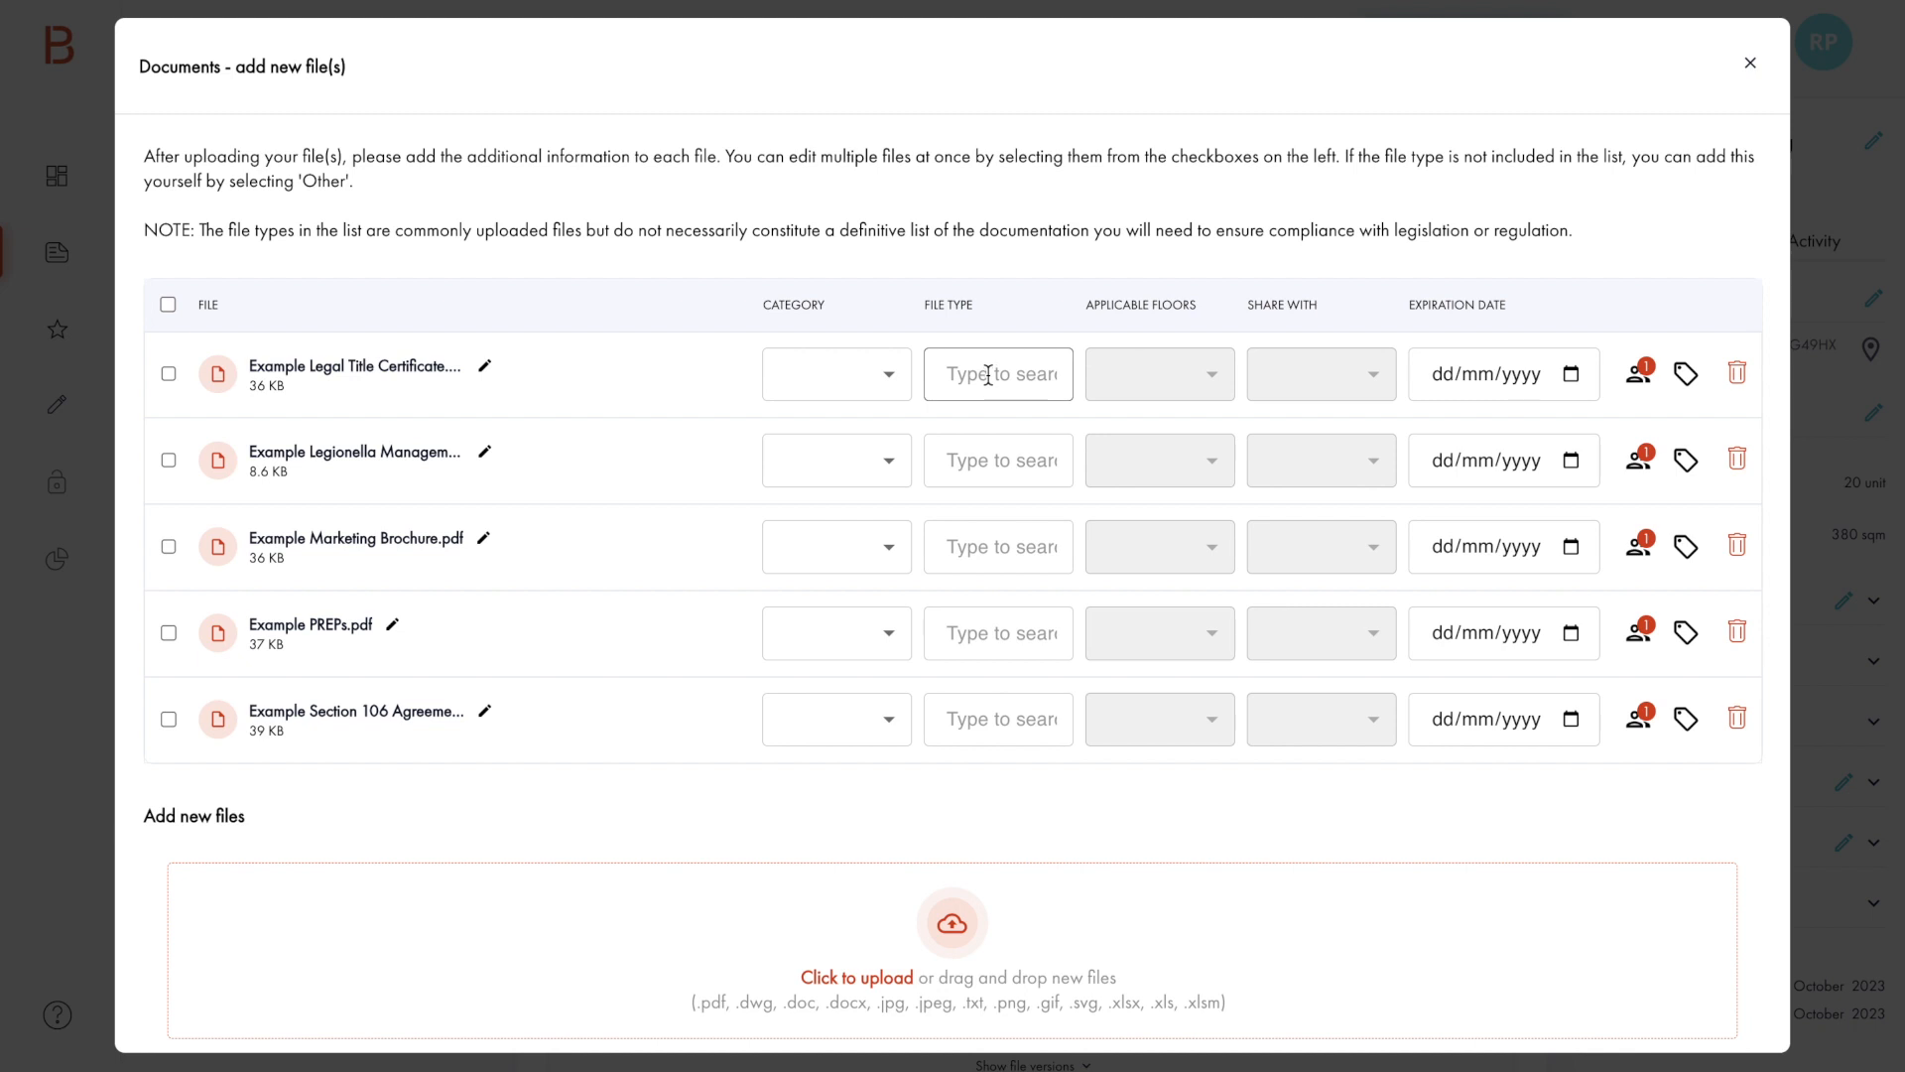
{"action": "left_click", "coordinate": [898, 383]}
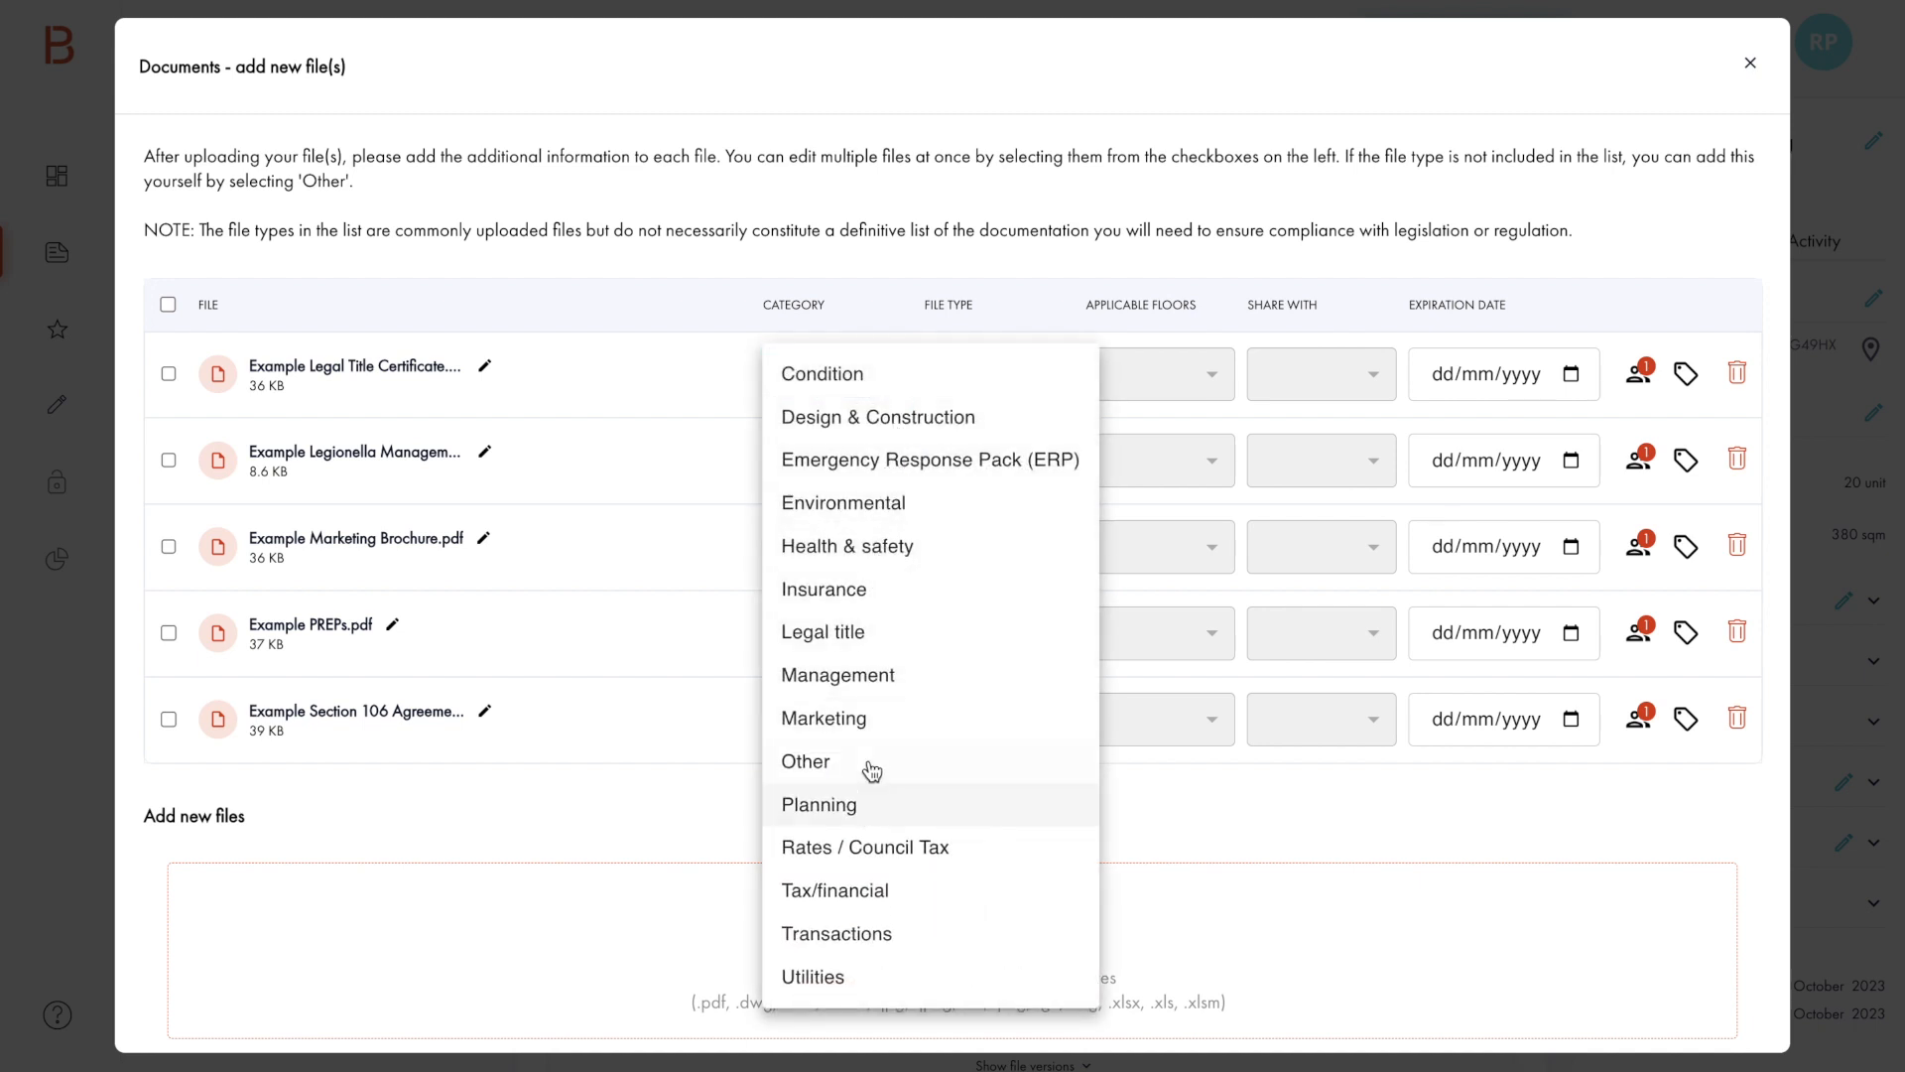
{"action": "left_click", "coordinate": [736, 361]}
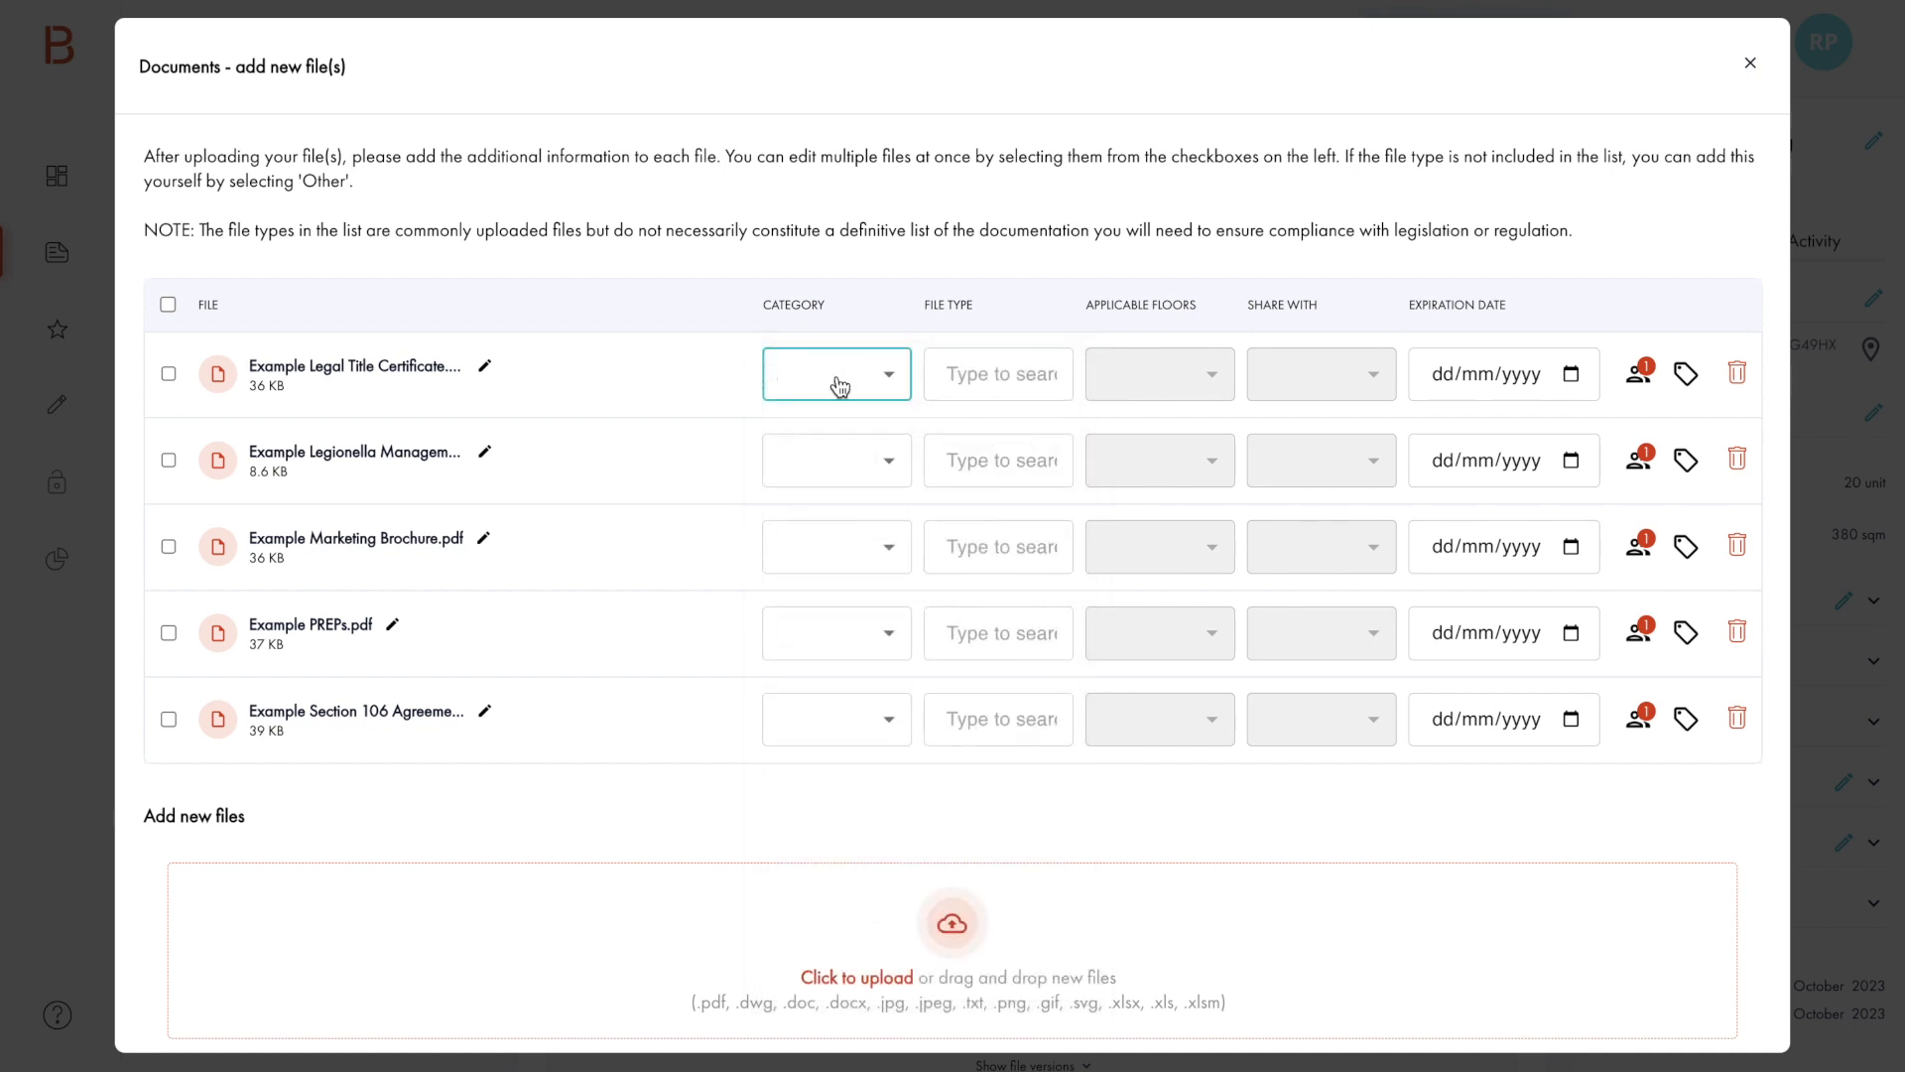
Step: Search the file types for "legal title" and assign Title Register to the Example Legal Title Certificate file
{"action": "left_click", "coordinate": [989, 385]}
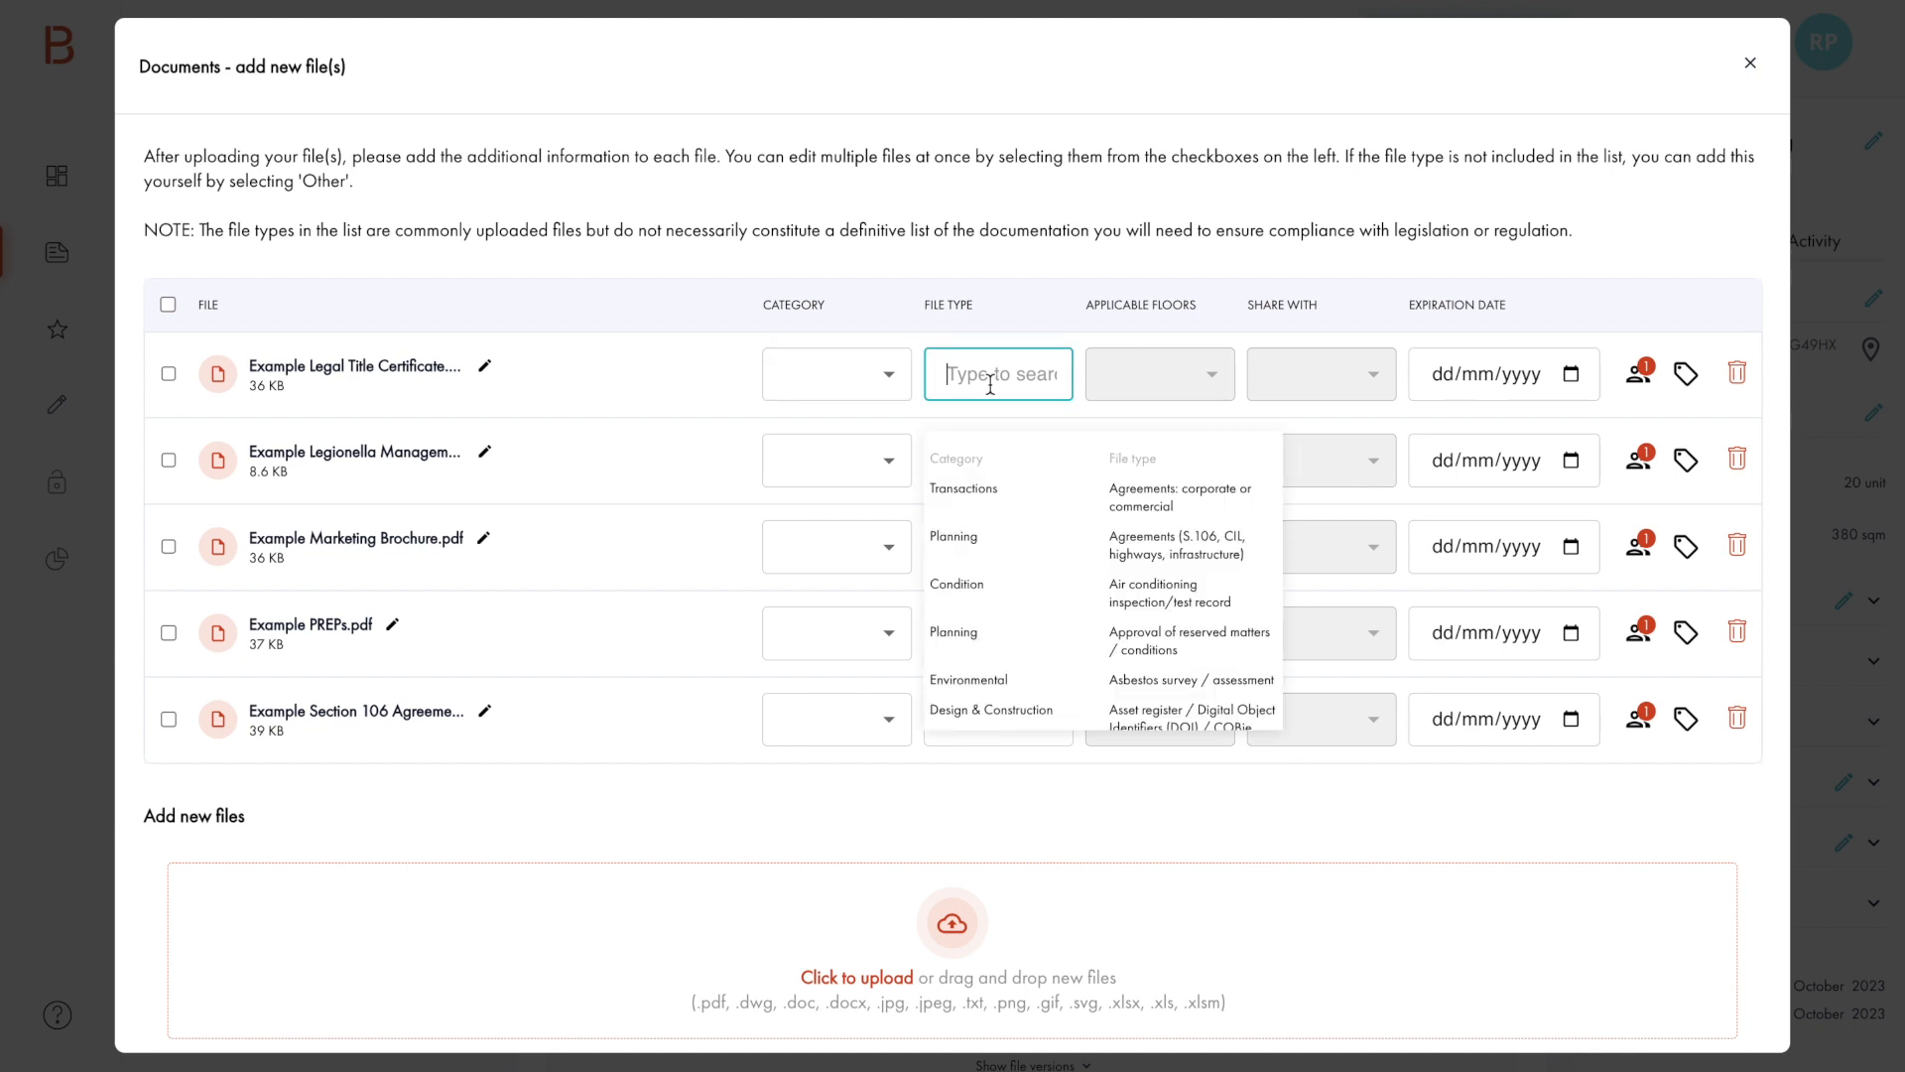
{"action": "type", "text": "legal title"}
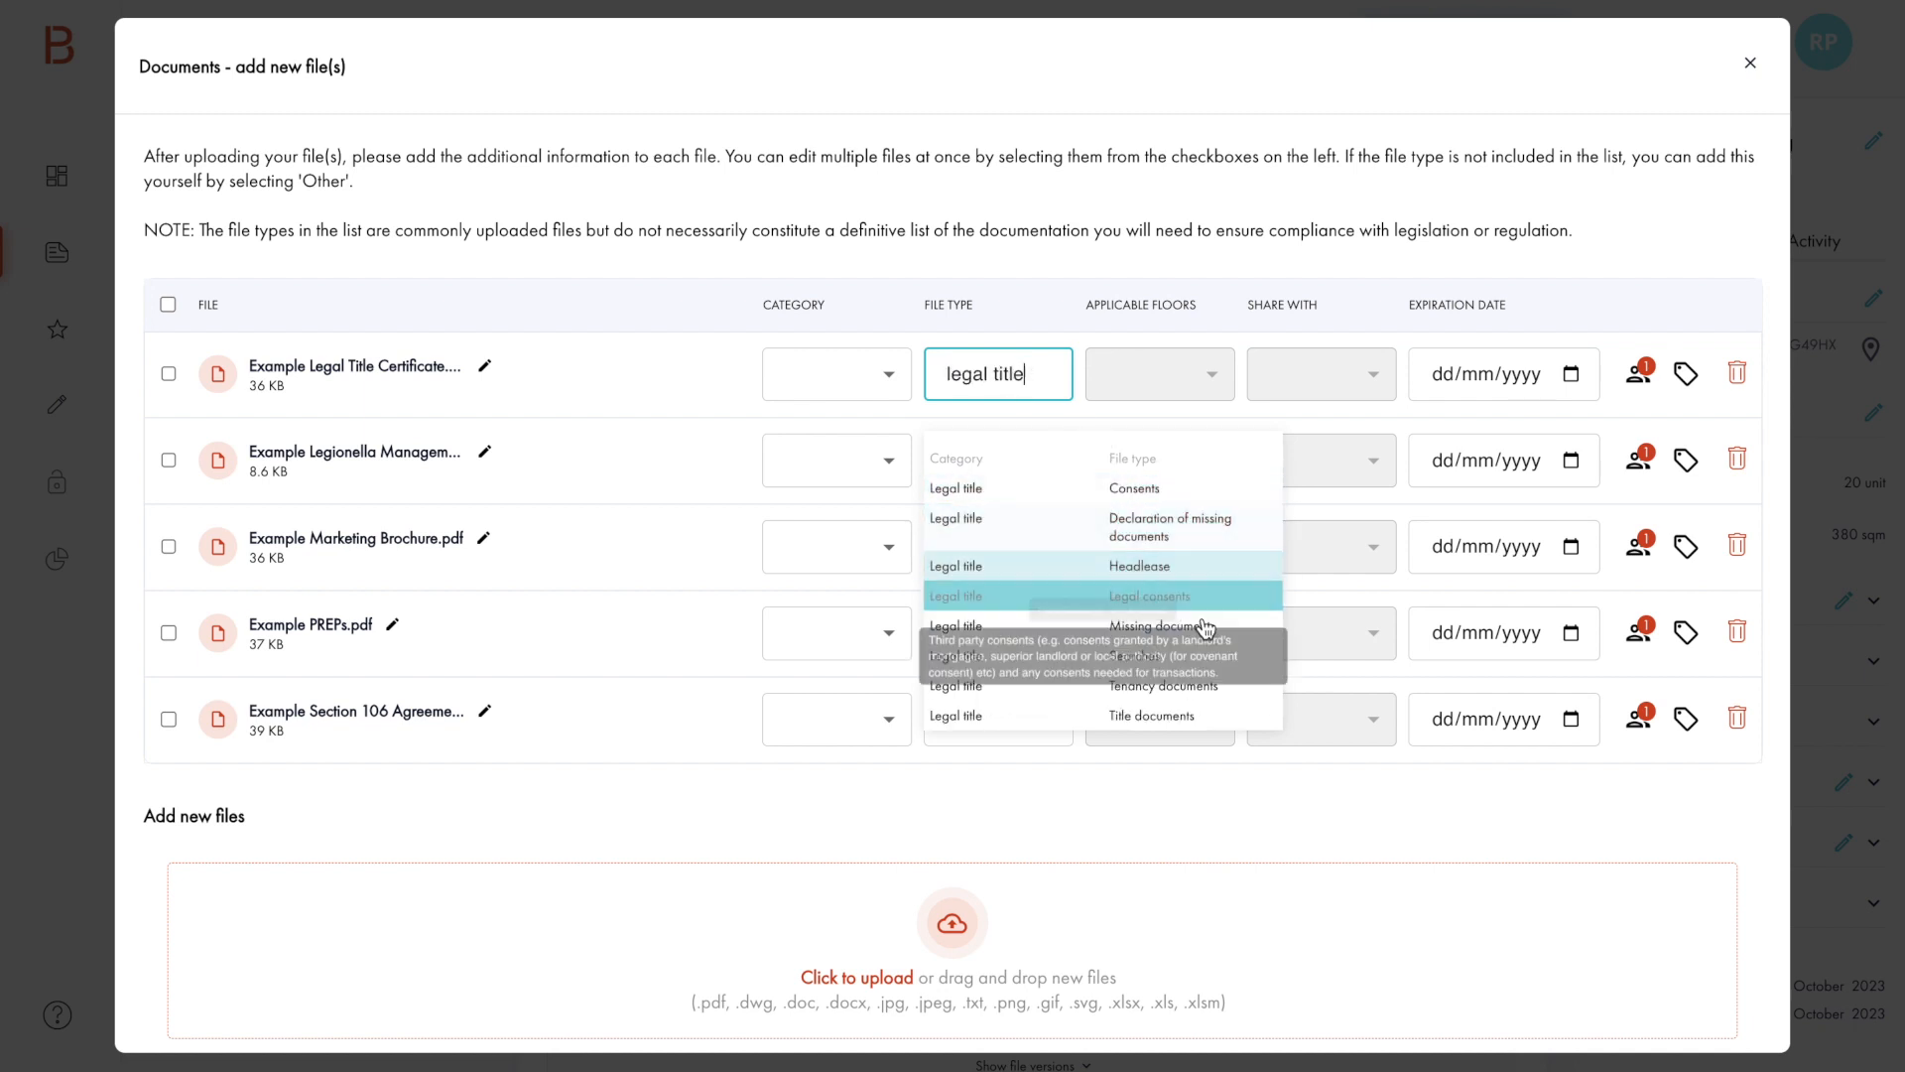
{"action": "scroll", "coordinate": [1220, 625], "scroll_direction": "down", "scroll_amount": 1}
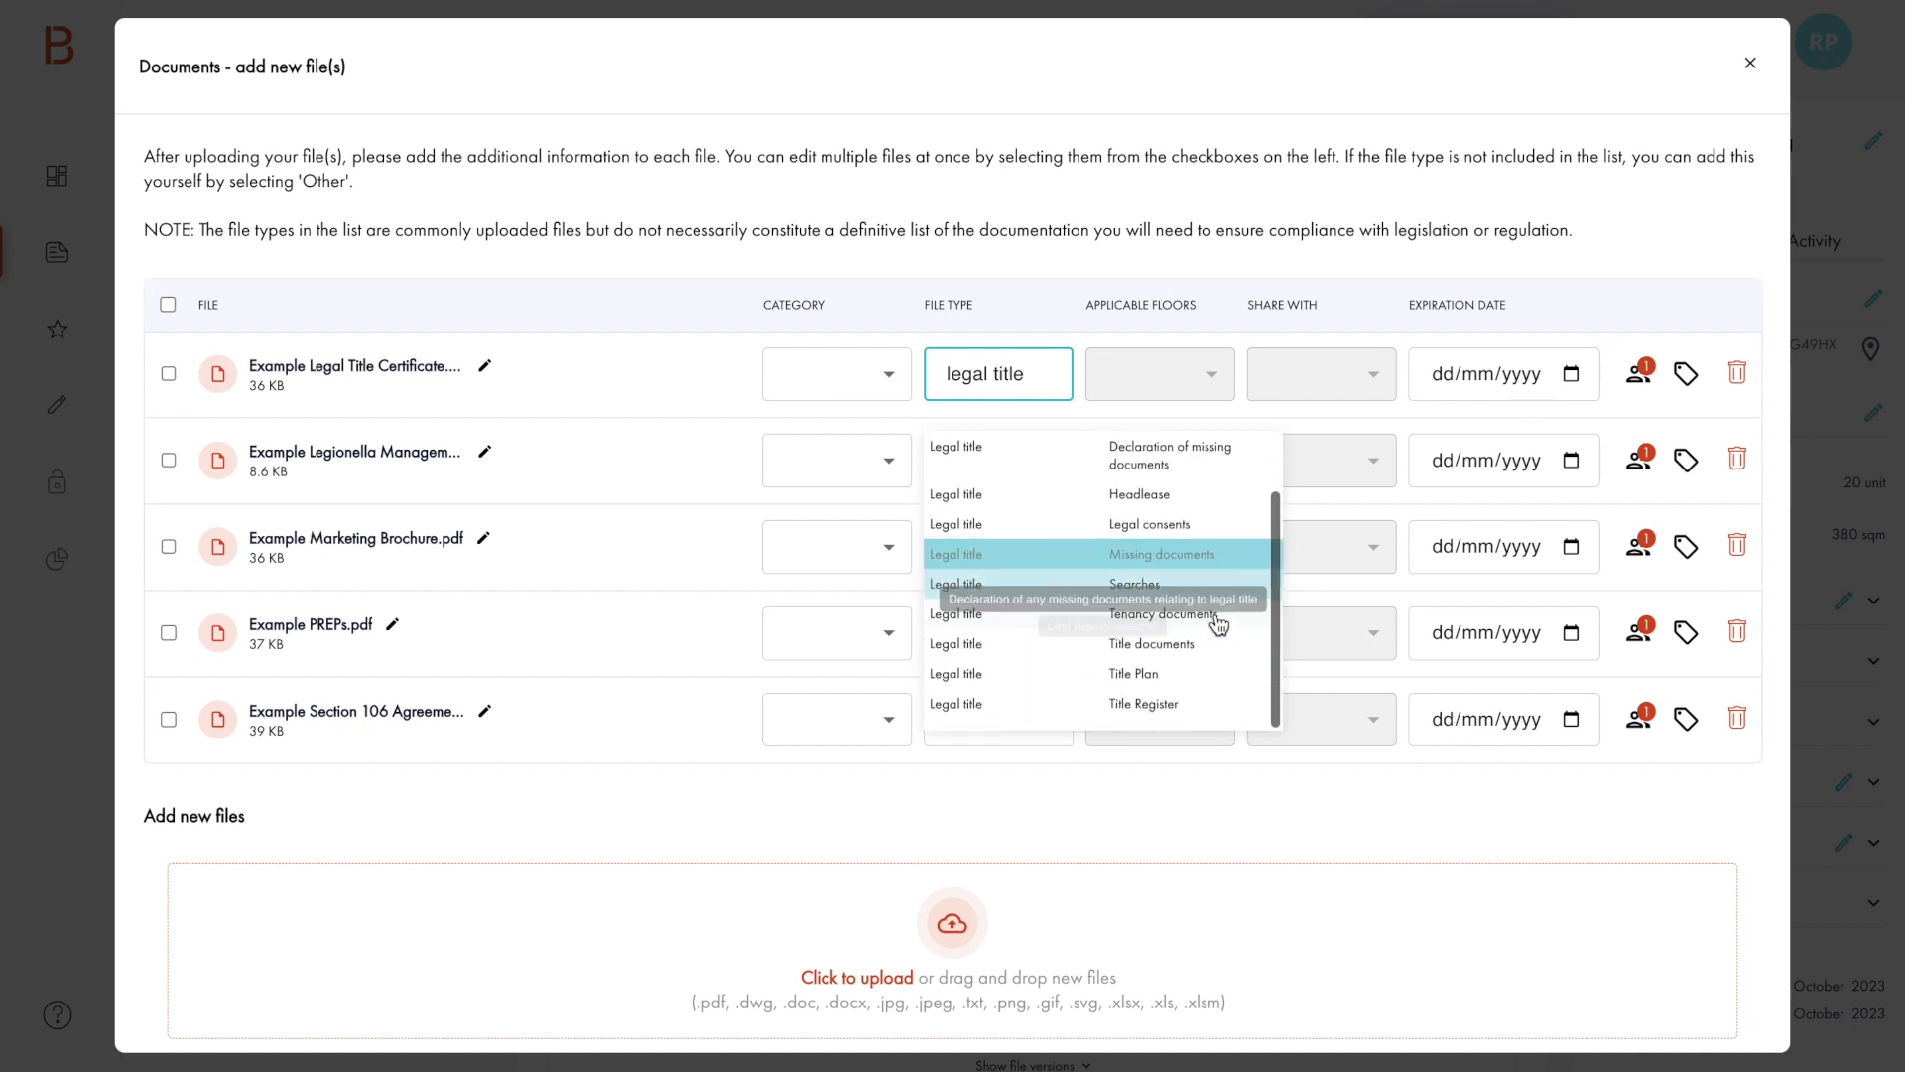
{"action": "left_click", "coordinate": [1201, 710]}
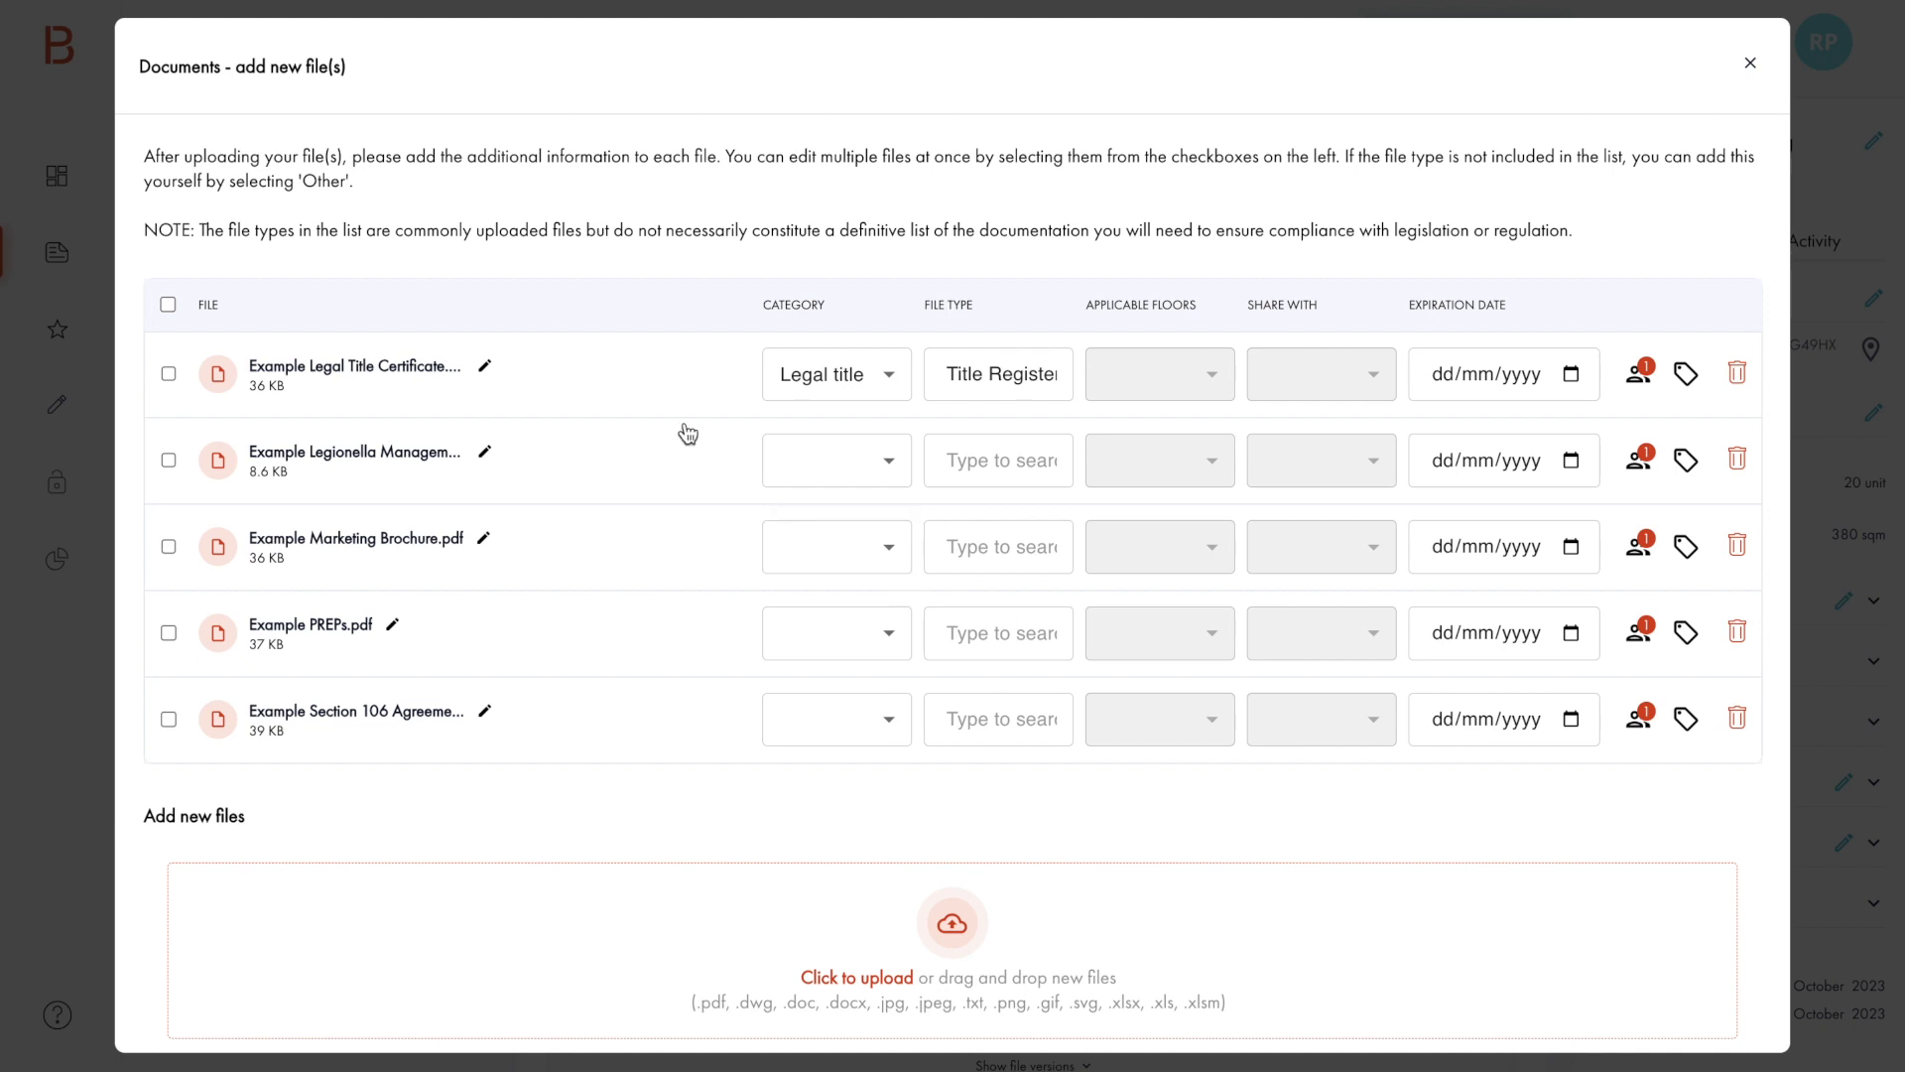
Step: Assign the Legionella file type in the Environmental category to the Example Legionella Management Schedule file
{"action": "left_click", "coordinate": [999, 459]}
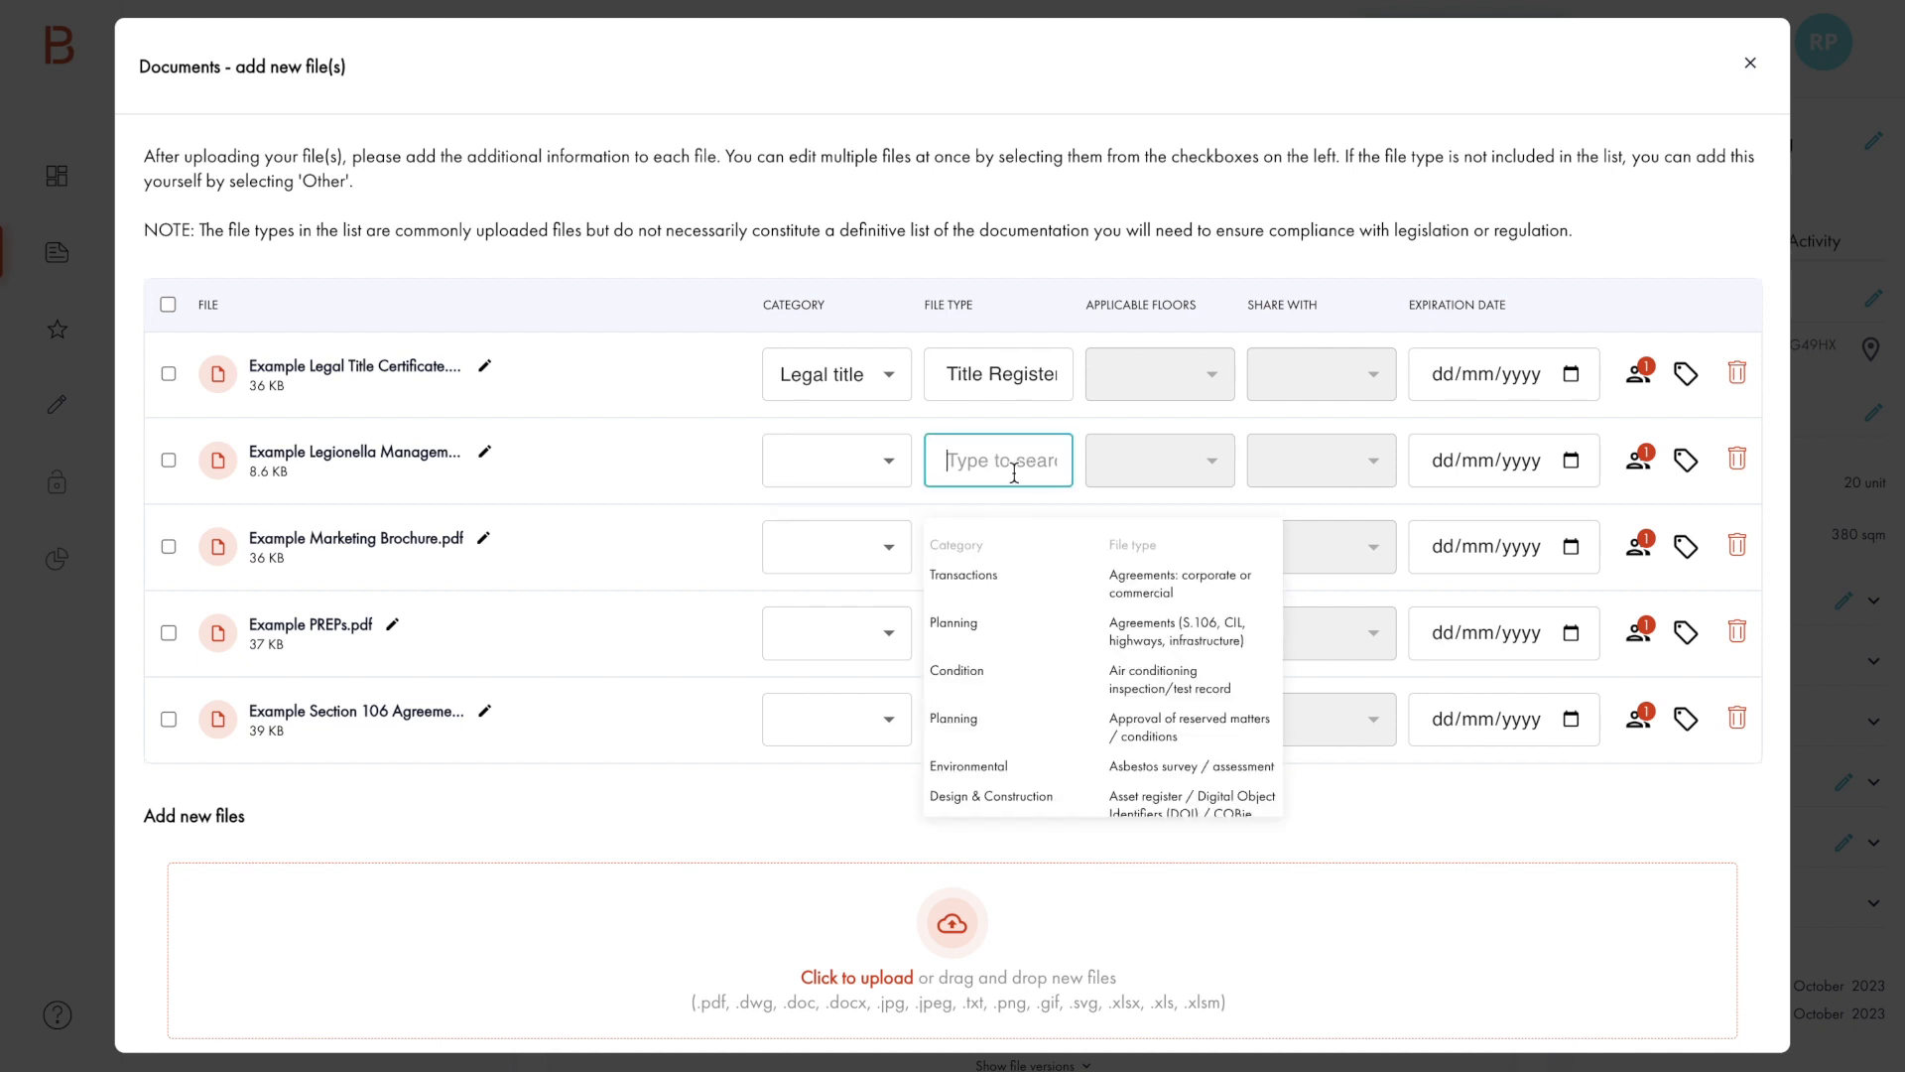
{"action": "type", "text": "legiona"}
{"action": "type", "text": "l"}
{"action": "left_click", "coordinate": [997, 575]}
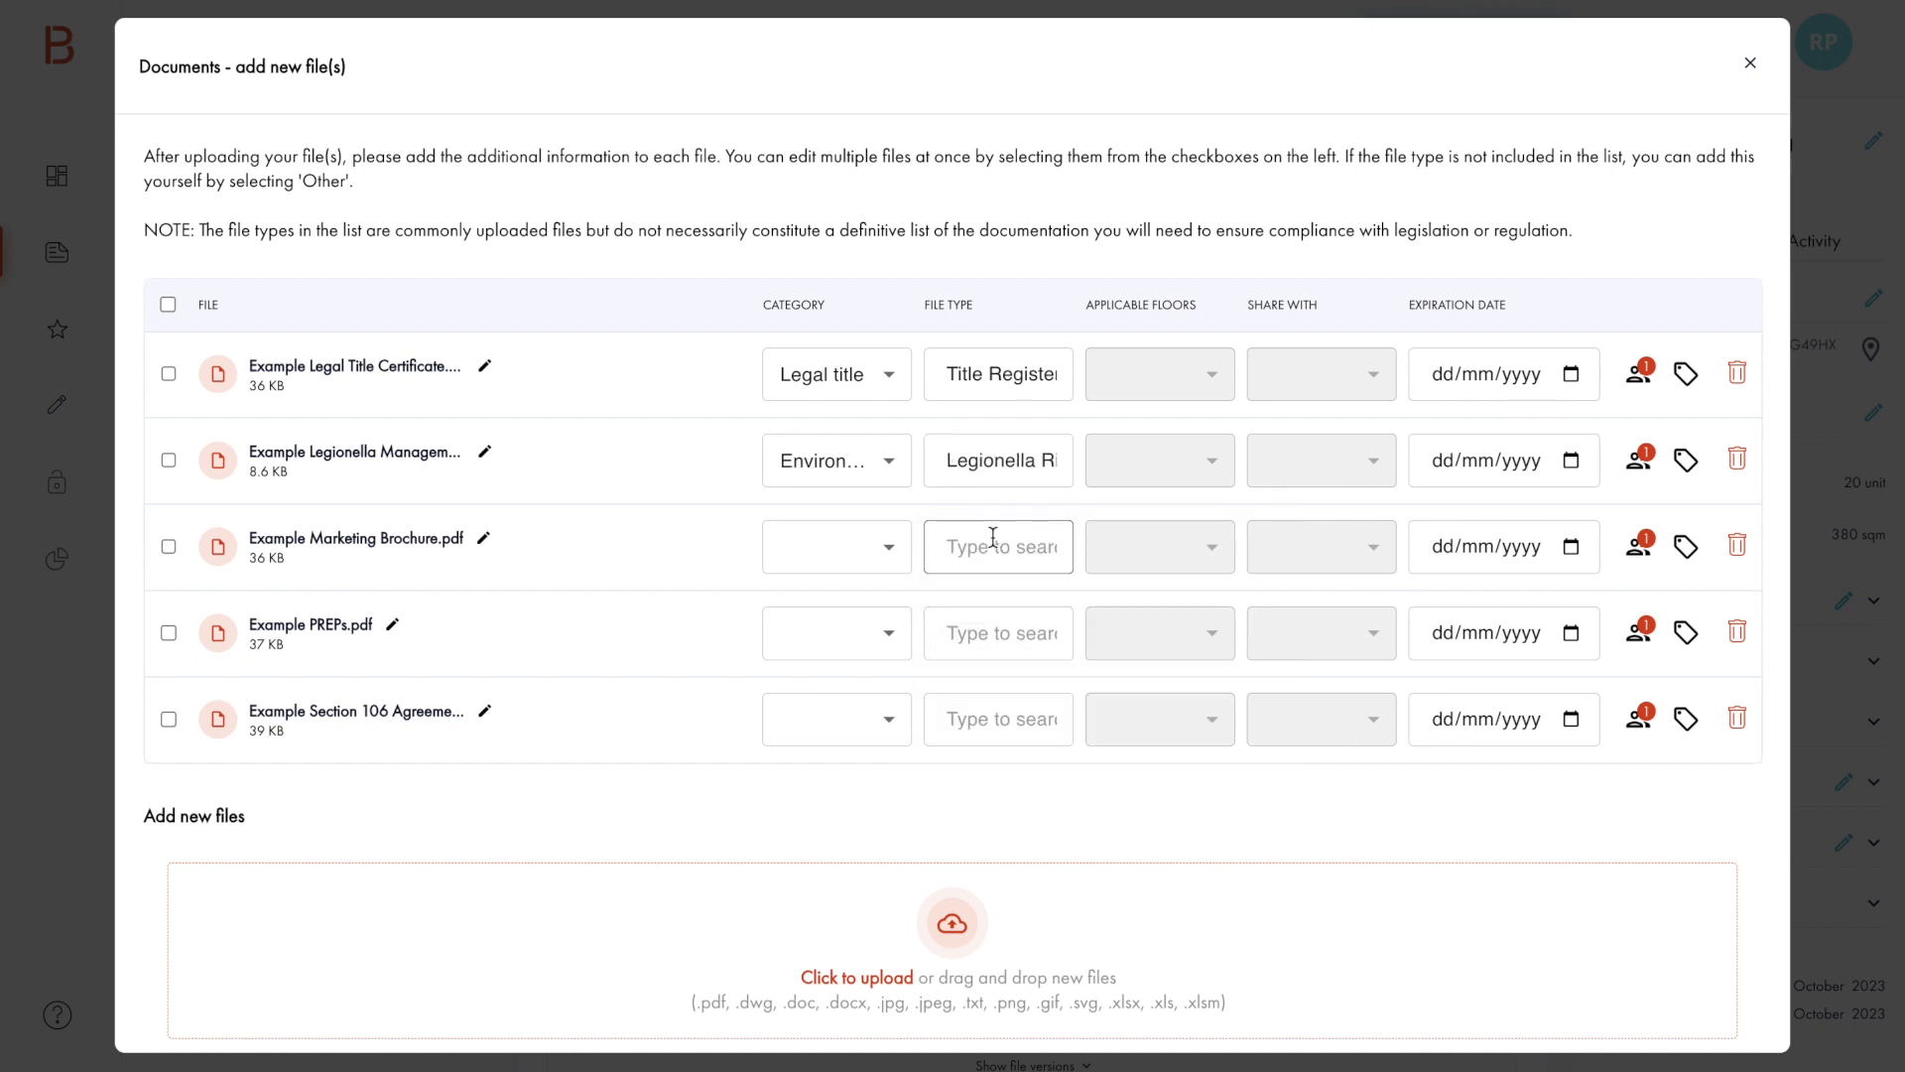
Step: Search the file types for "marketing" and assign Brochure to Example Marketing Brochure.pdf
{"action": "left_click", "coordinate": [993, 541]}
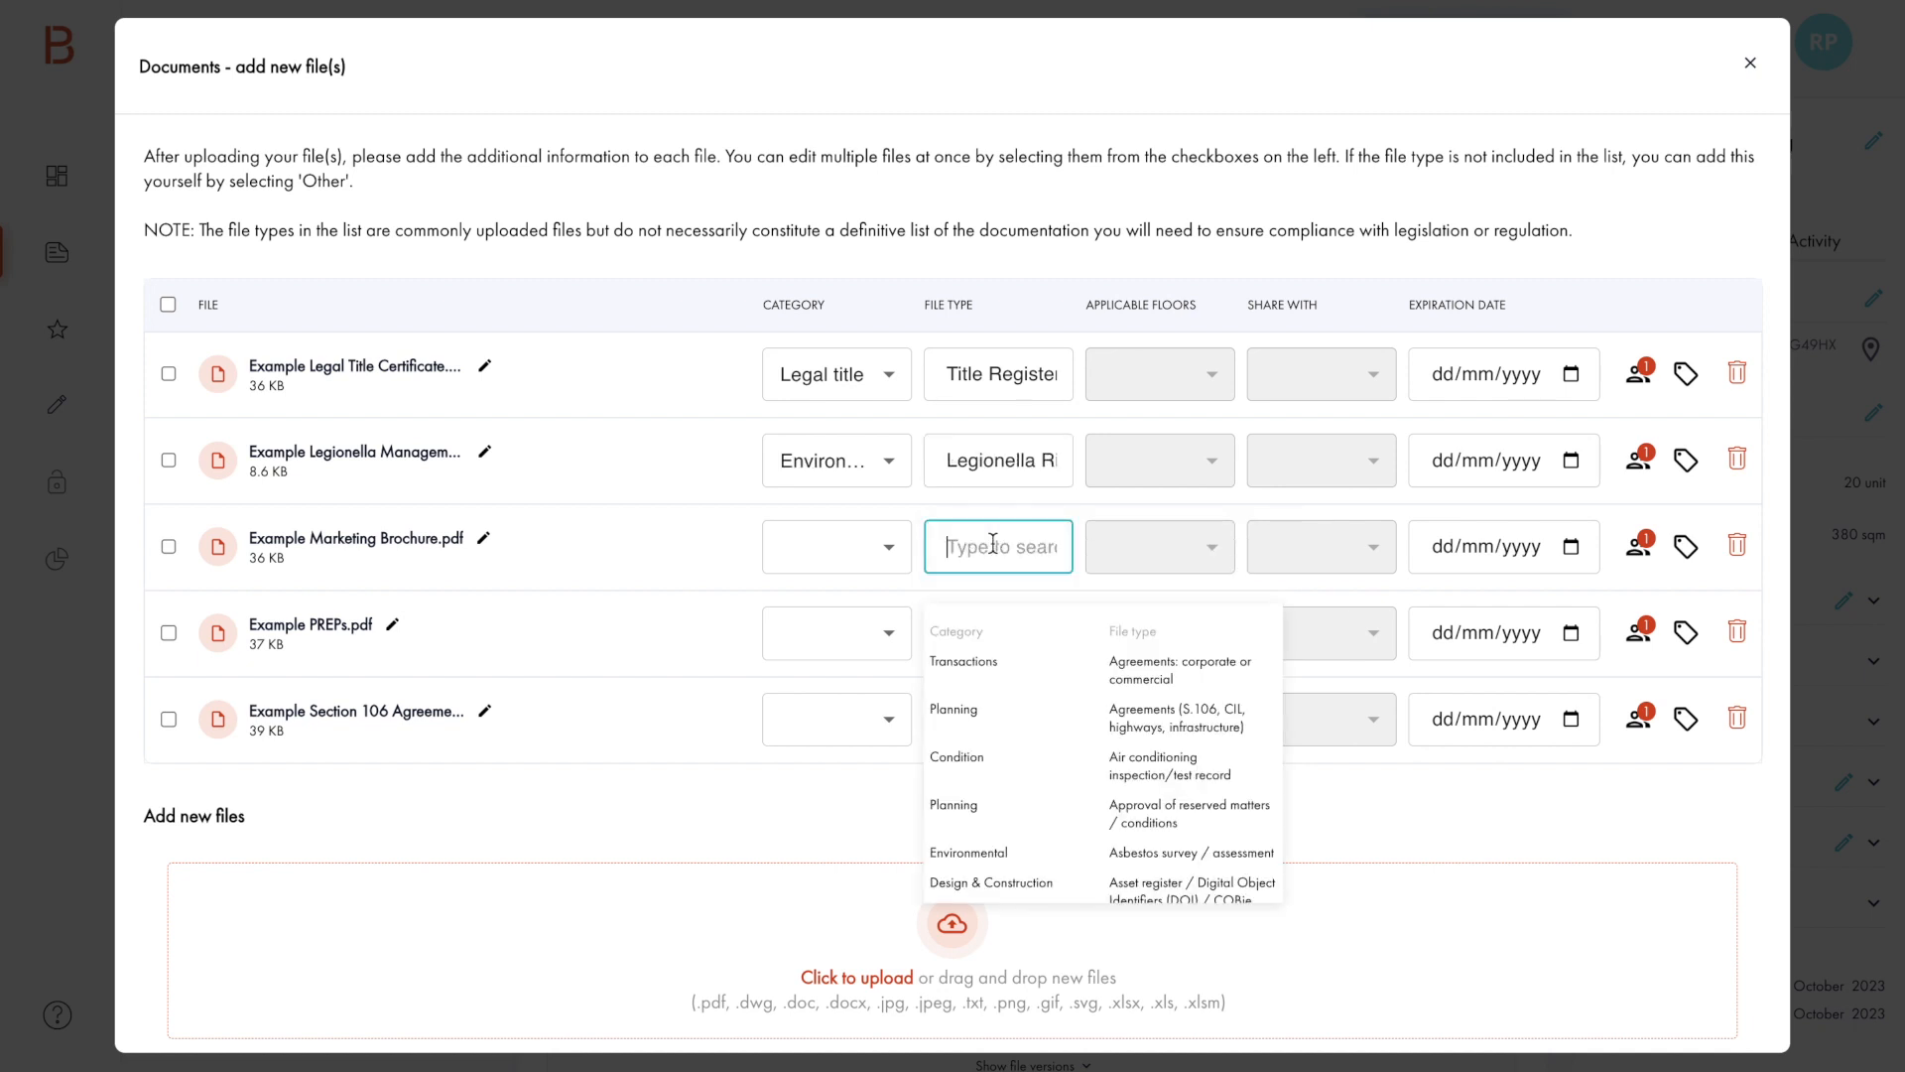
{"action": "type", "text": "marketing"}
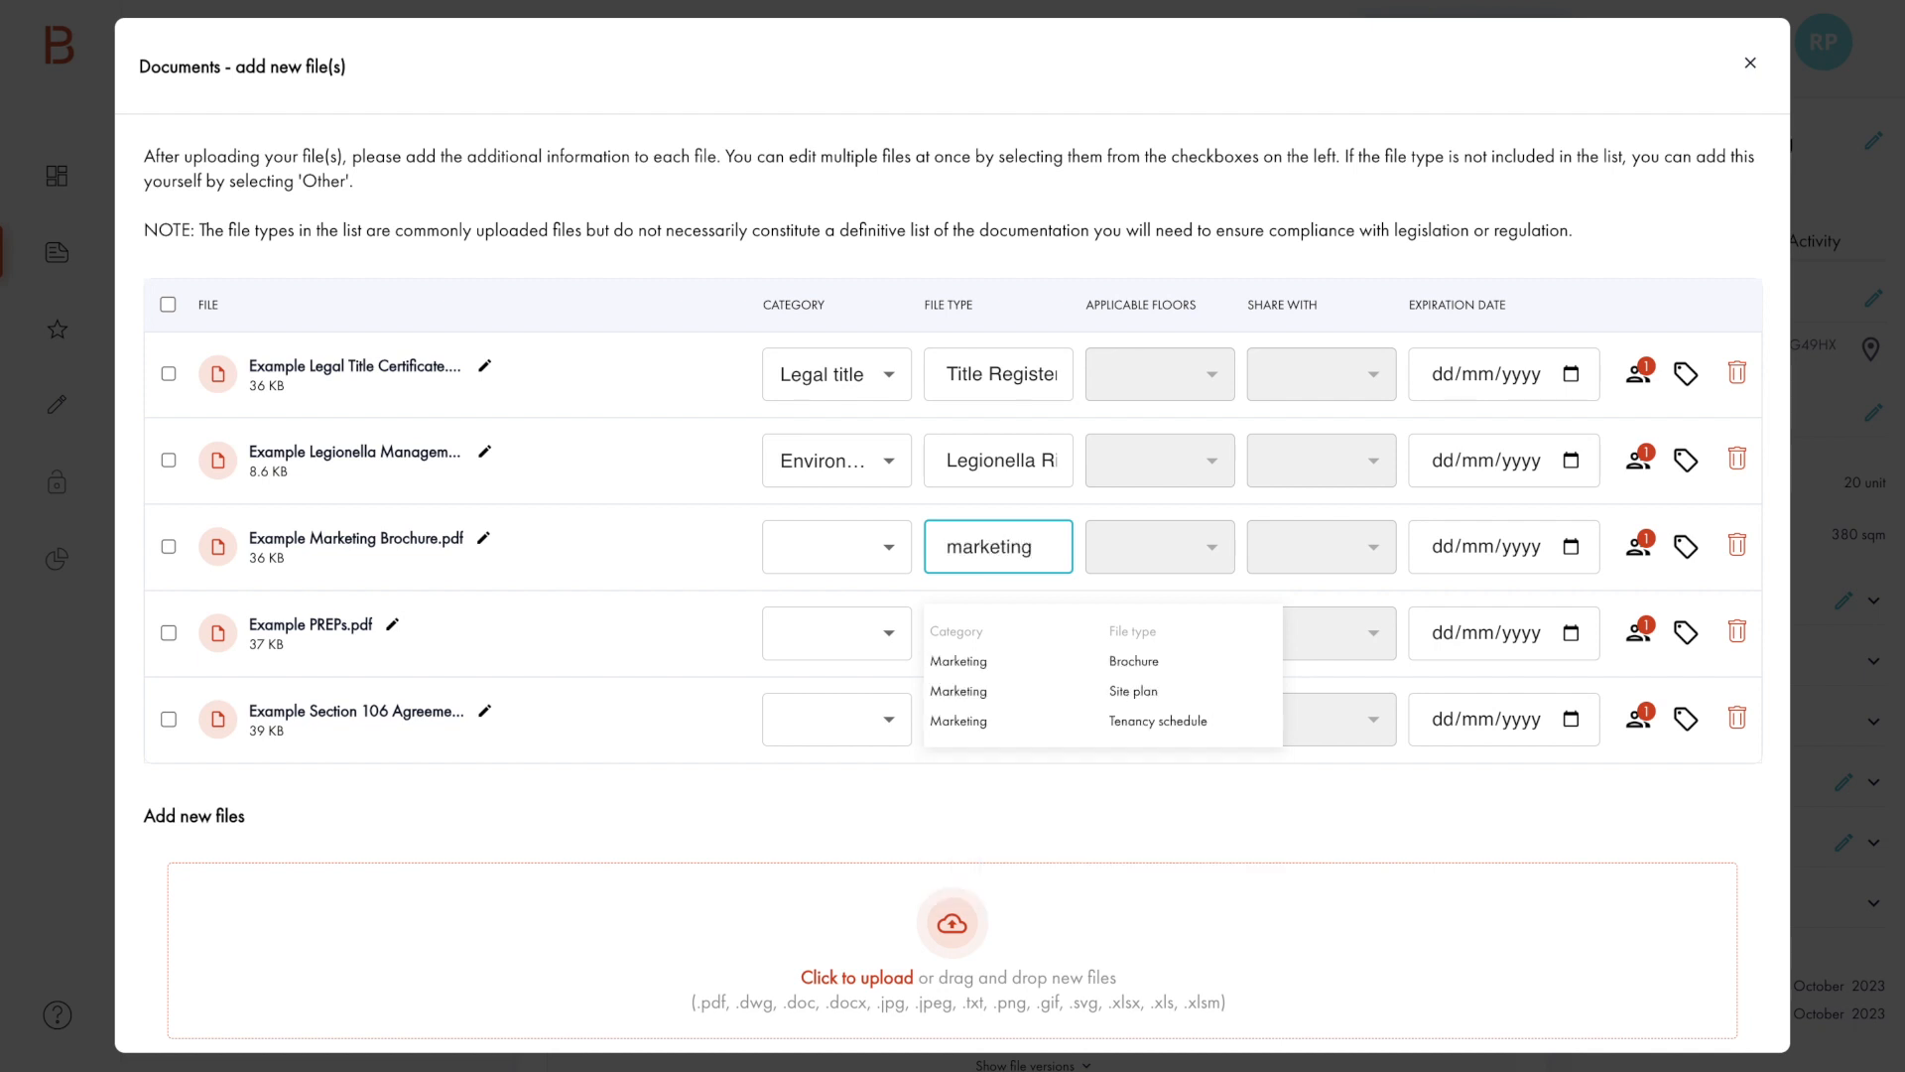
{"action": "left_click", "coordinate": [1139, 663]}
Step: Search the file types for "prep" and assign the matching Emergency Response Pack (ERP) type to Example PREPs.pdf
{"action": "left_click", "coordinate": [993, 633]}
{"action": "type", "text": "prep"}
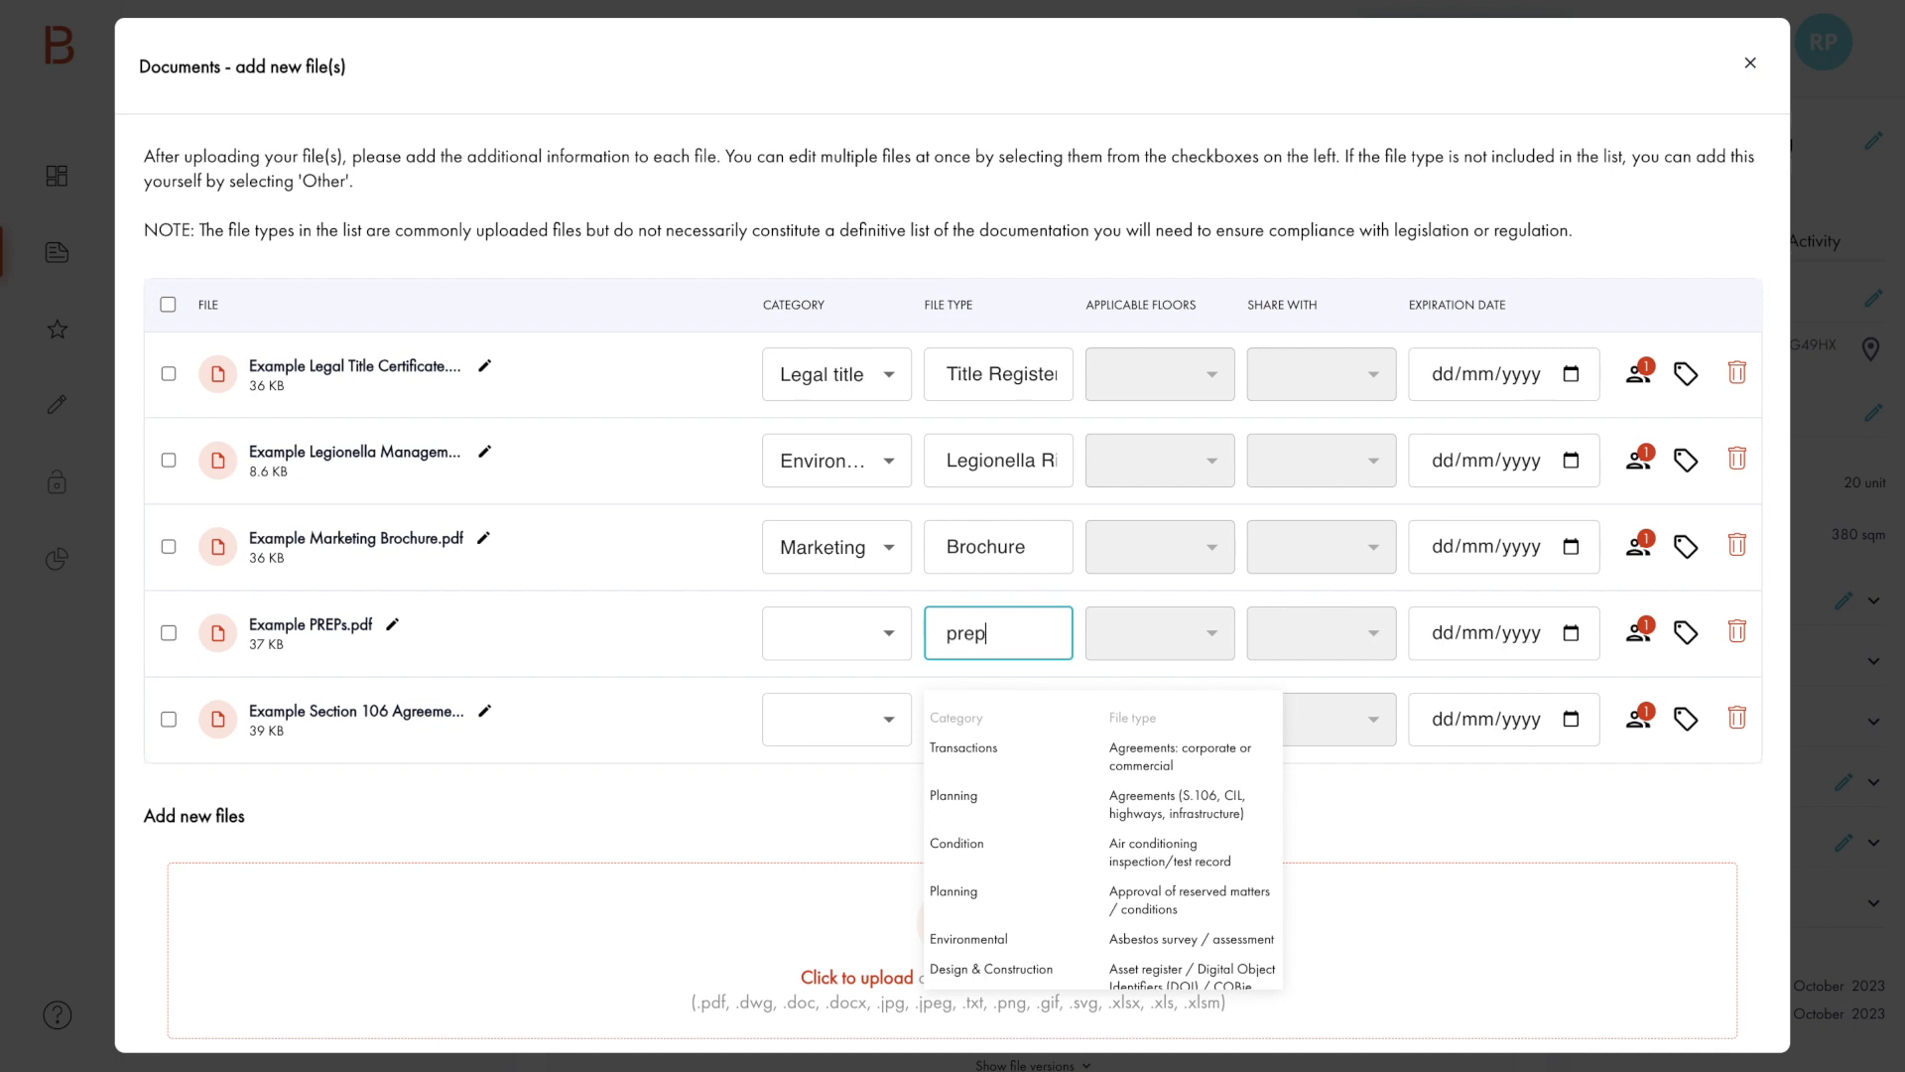
{"action": "left_click", "coordinate": [1152, 772]}
Step: Search the file types for "106" and assign the Planning type Agreements (S.106, CIL, highways, infrastructure) to the Example Section 106 Agreement file
{"action": "left_click", "coordinate": [991, 719]}
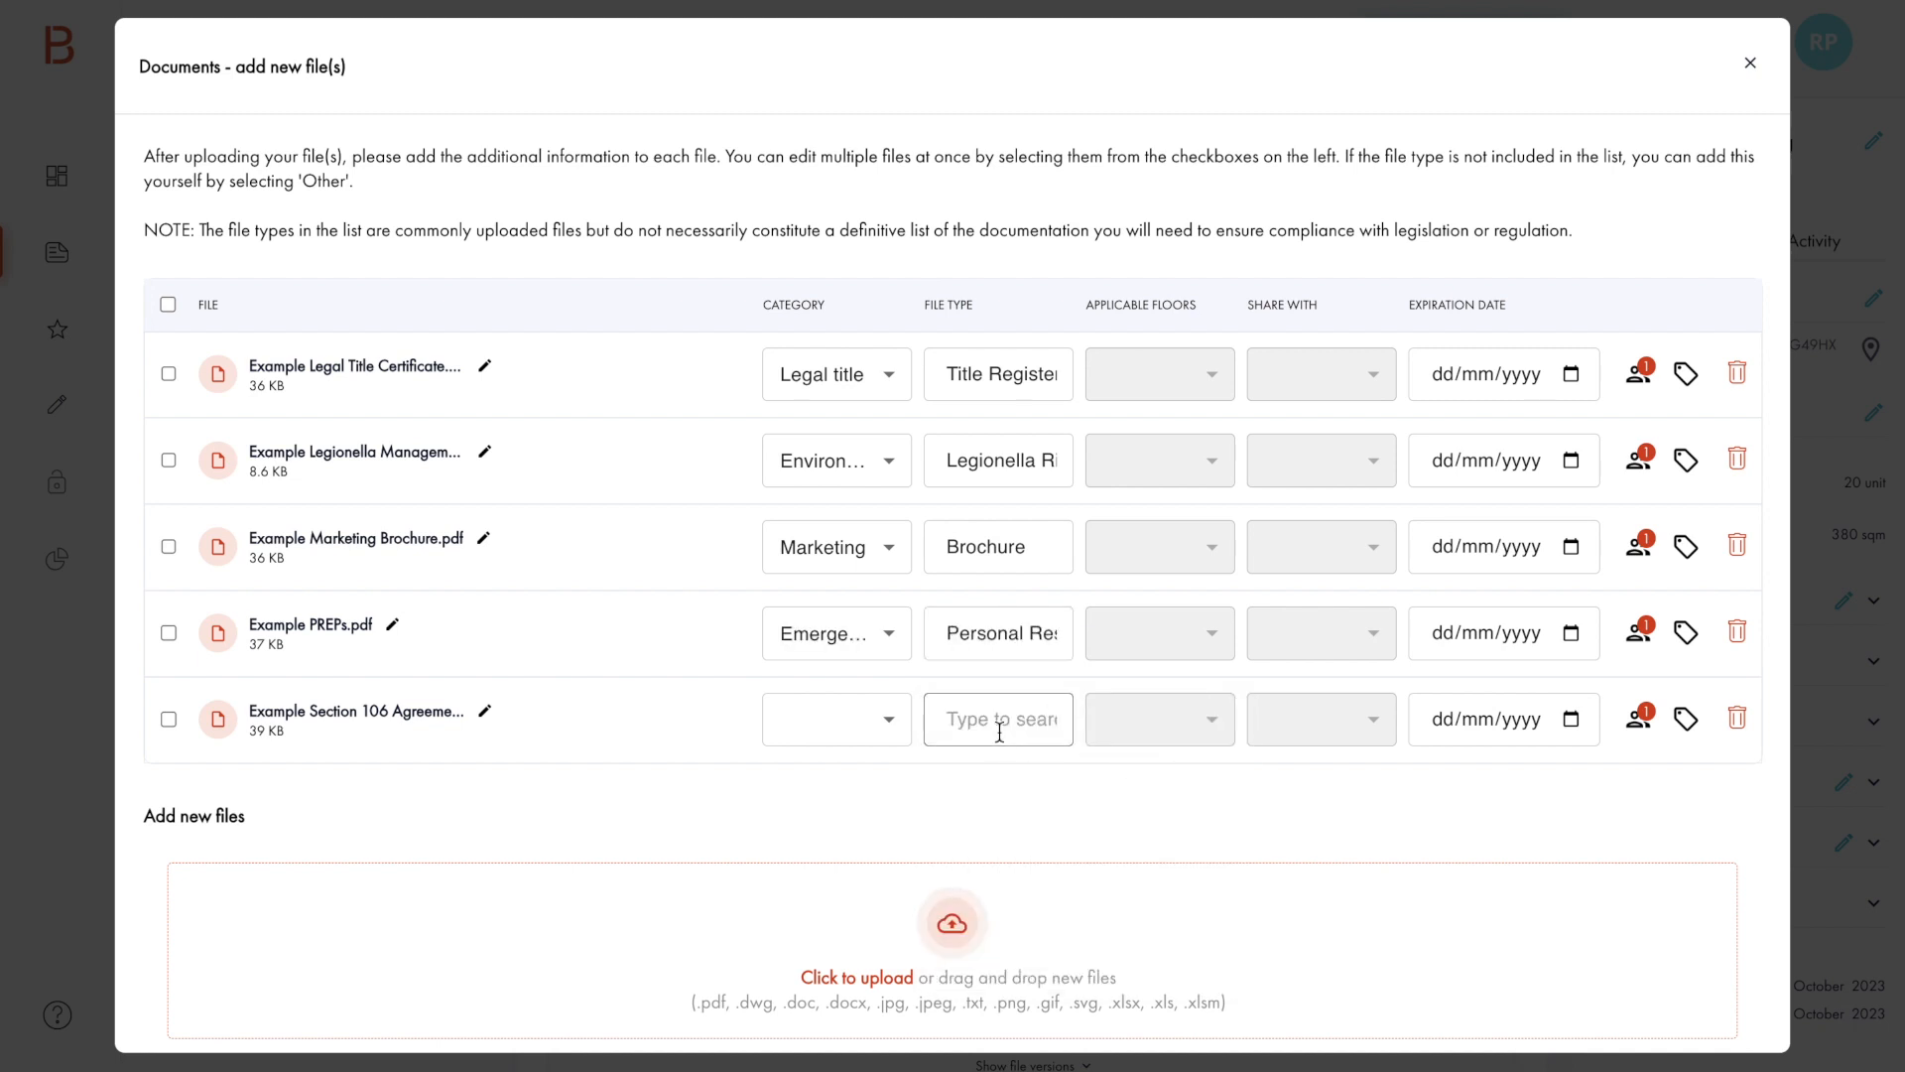
{"action": "type", "text": "106"}
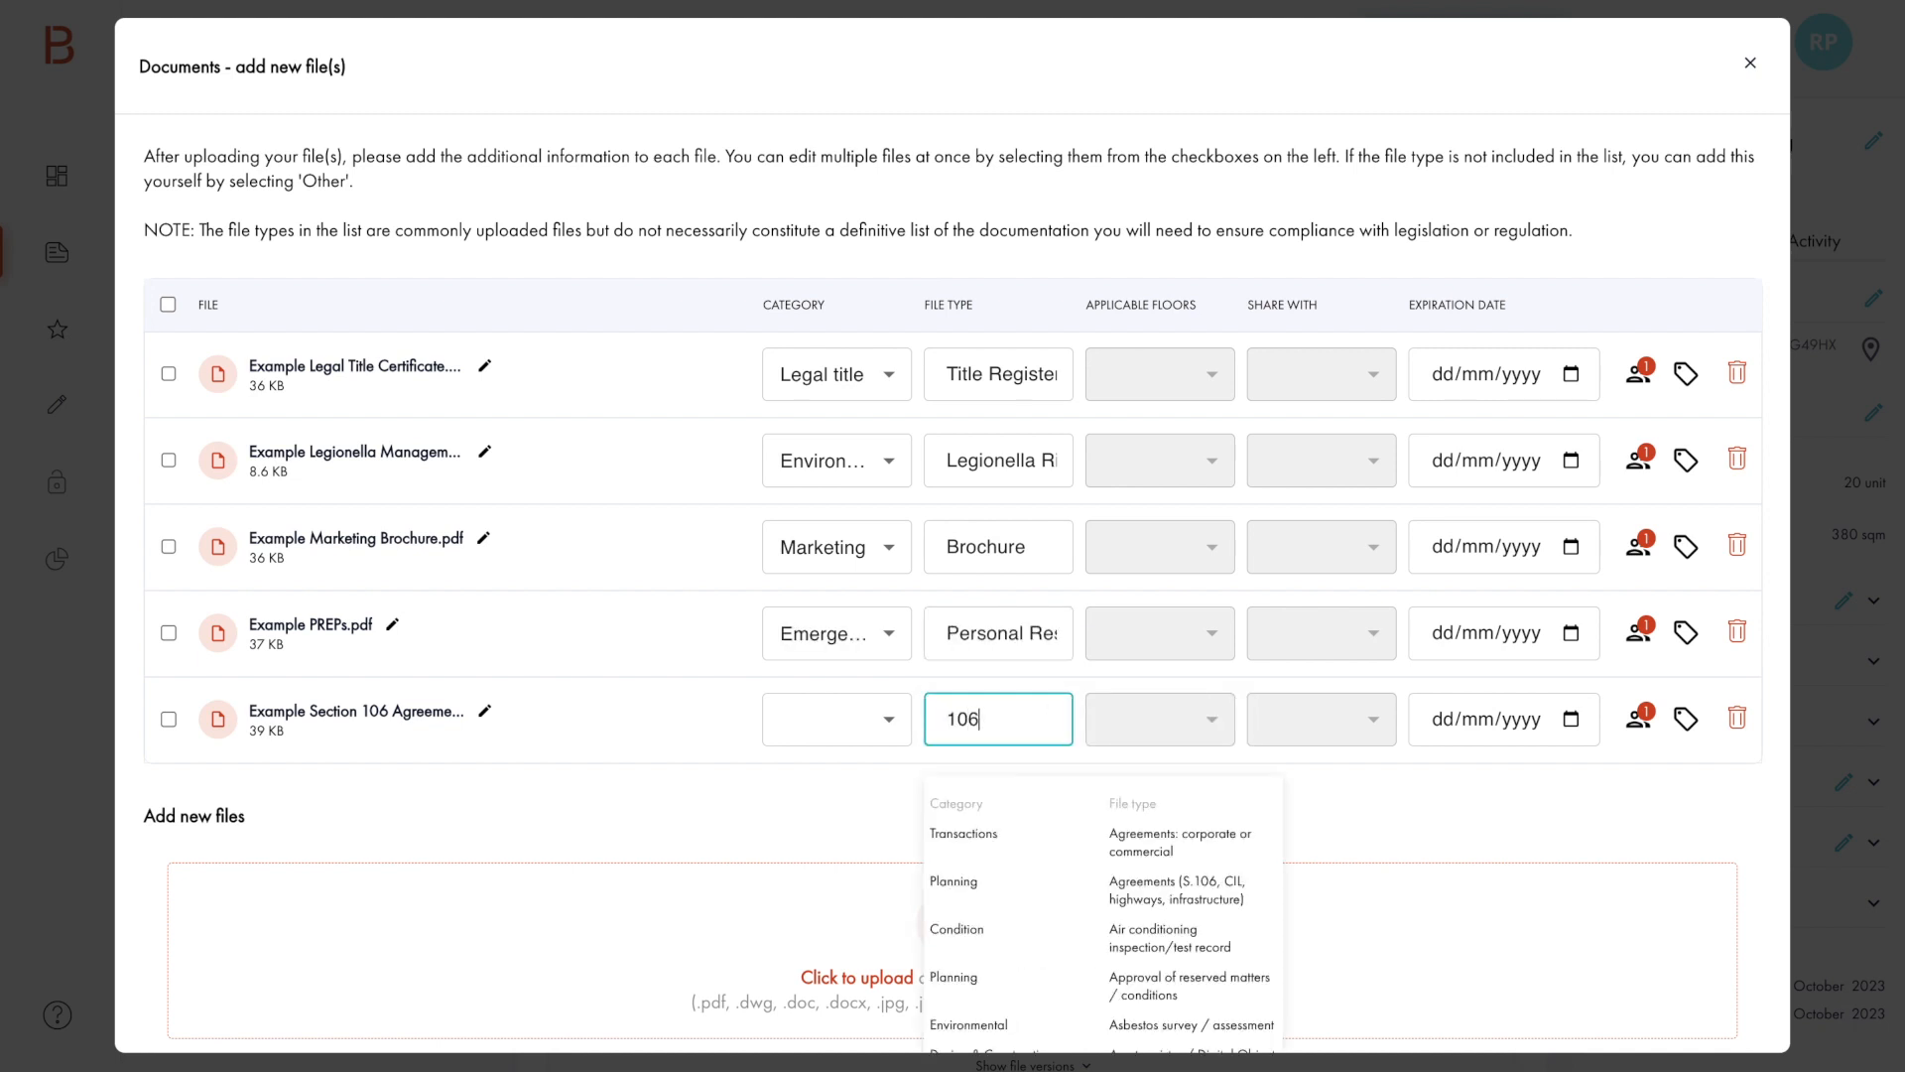
{"action": "left_click", "coordinate": [1160, 847]}
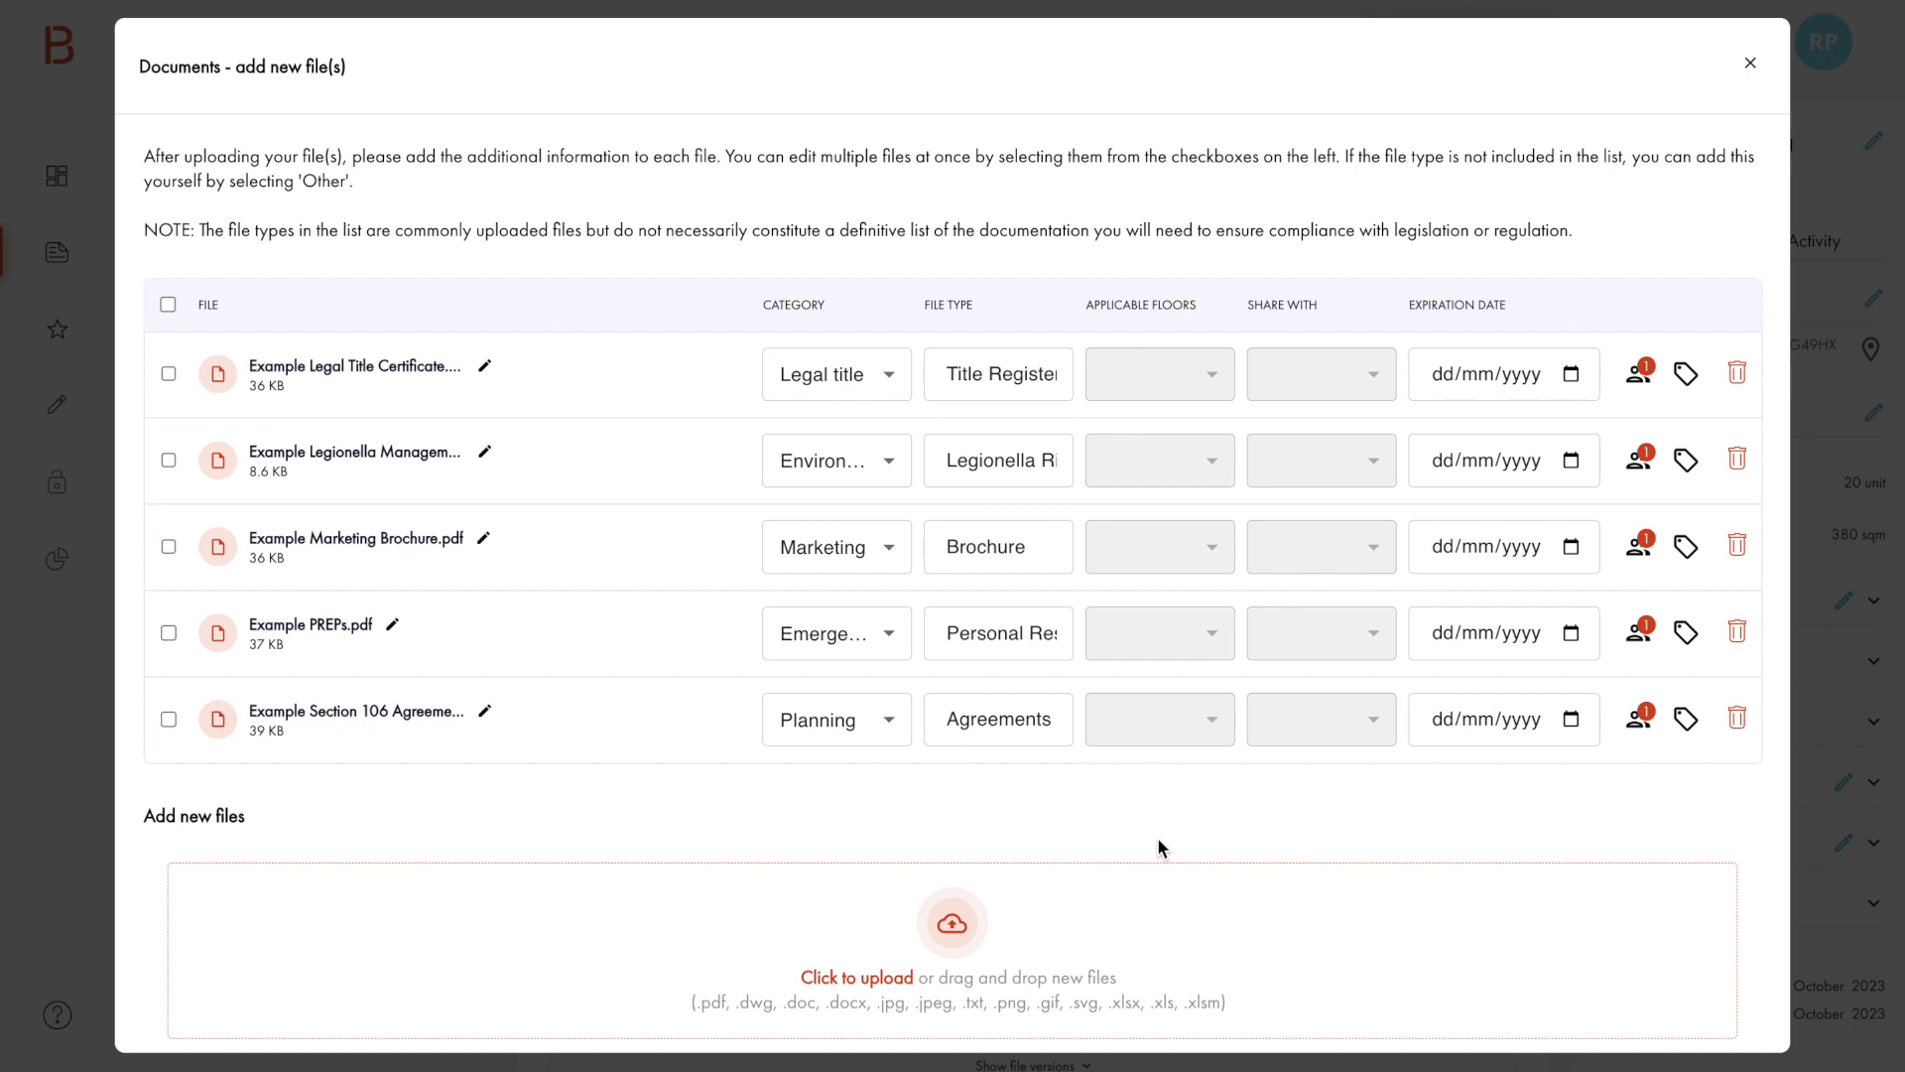
Step: Set the expiration date of the Example Legionella Management Schedule file to 21/12/2023
{"action": "left_click", "coordinate": [1572, 460]}
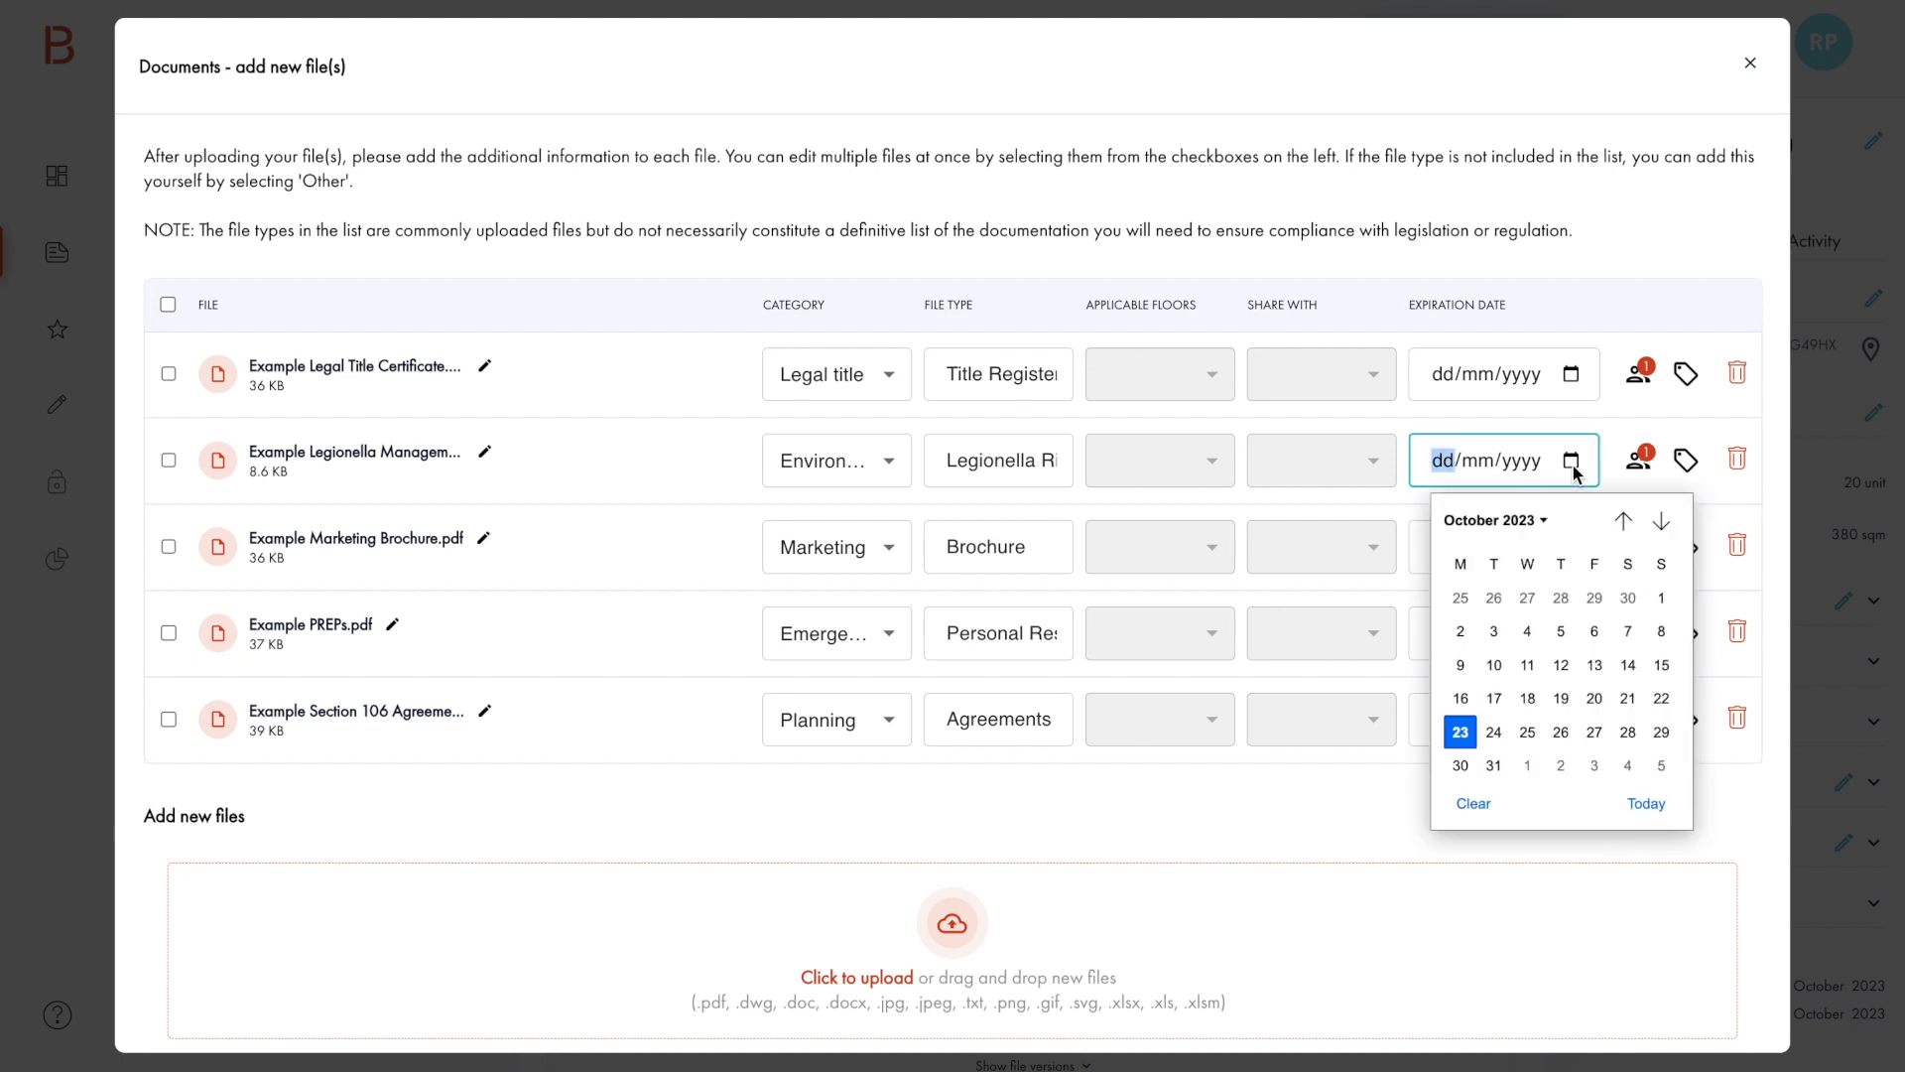
{"action": "left_click", "coordinate": [1661, 520]}
{"action": "left_click", "coordinate": [1661, 520]}
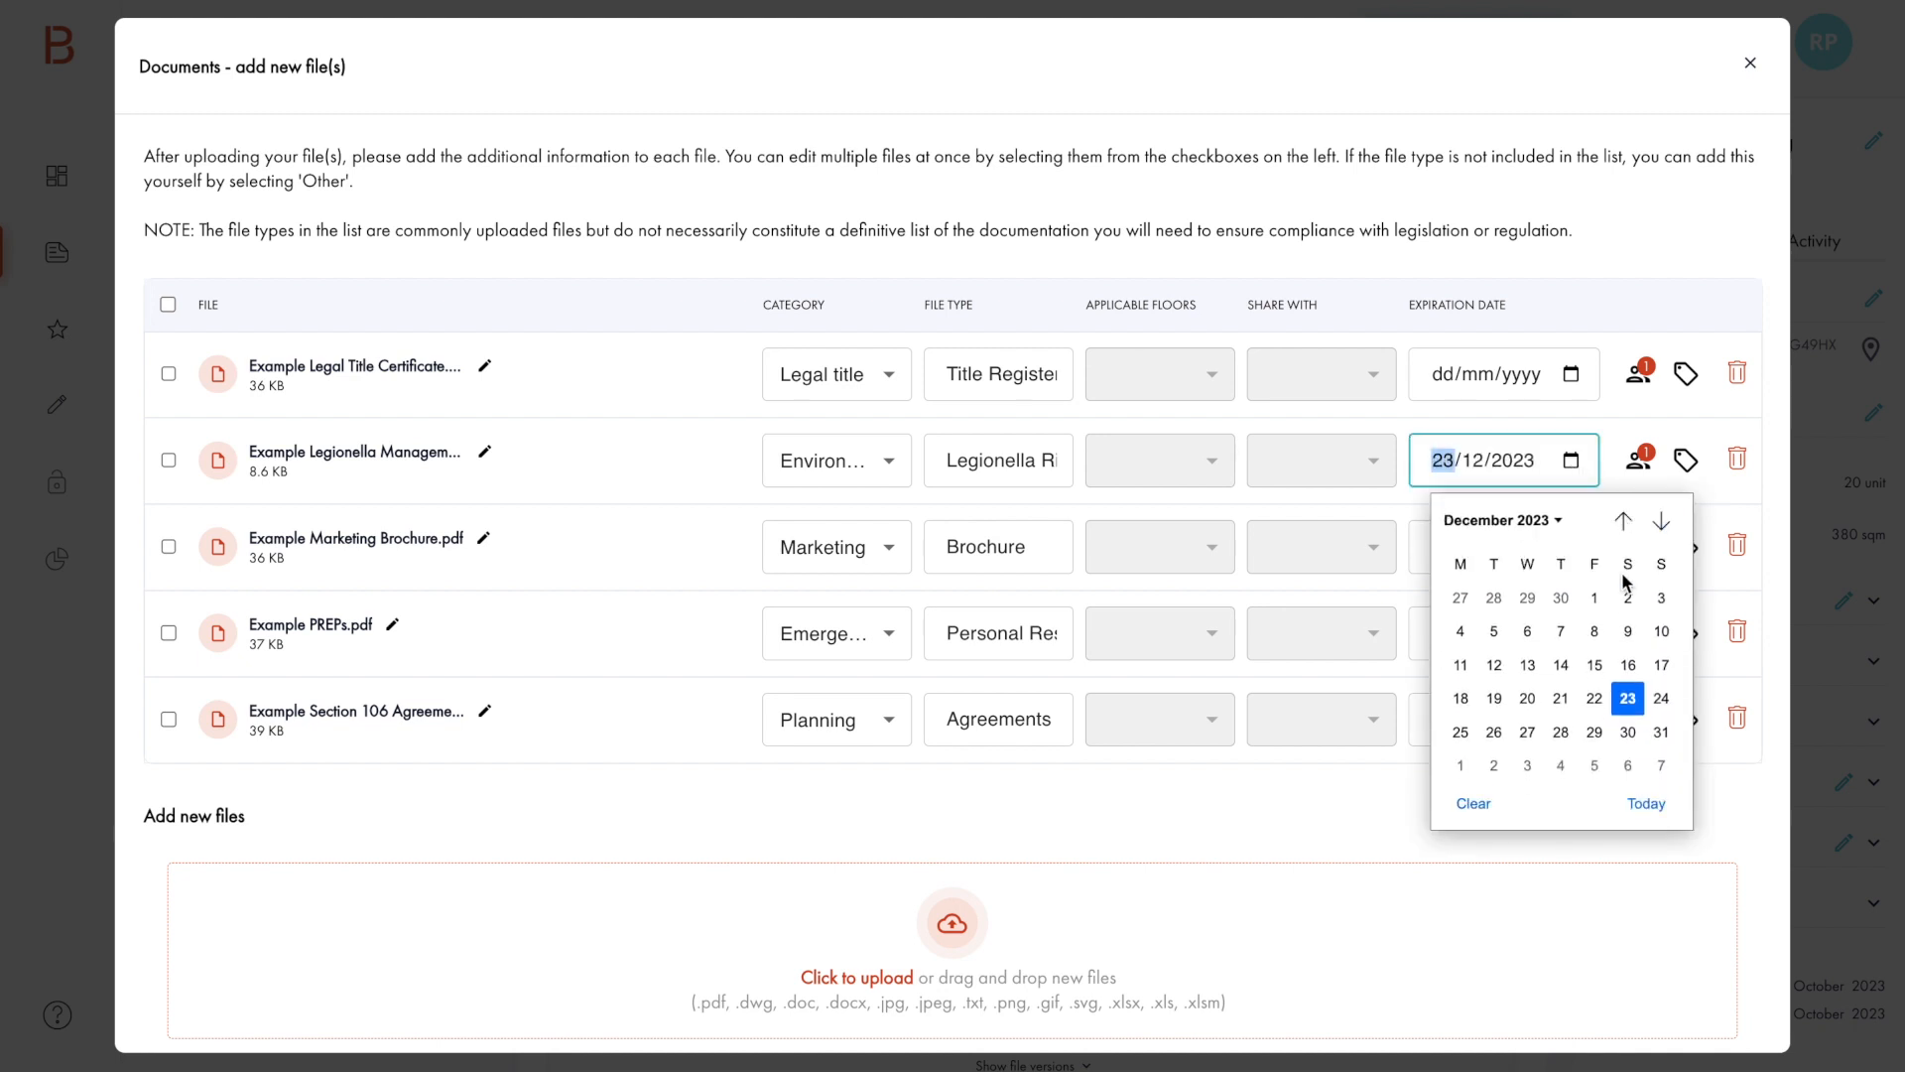
{"action": "left_click", "coordinate": [1559, 700]}
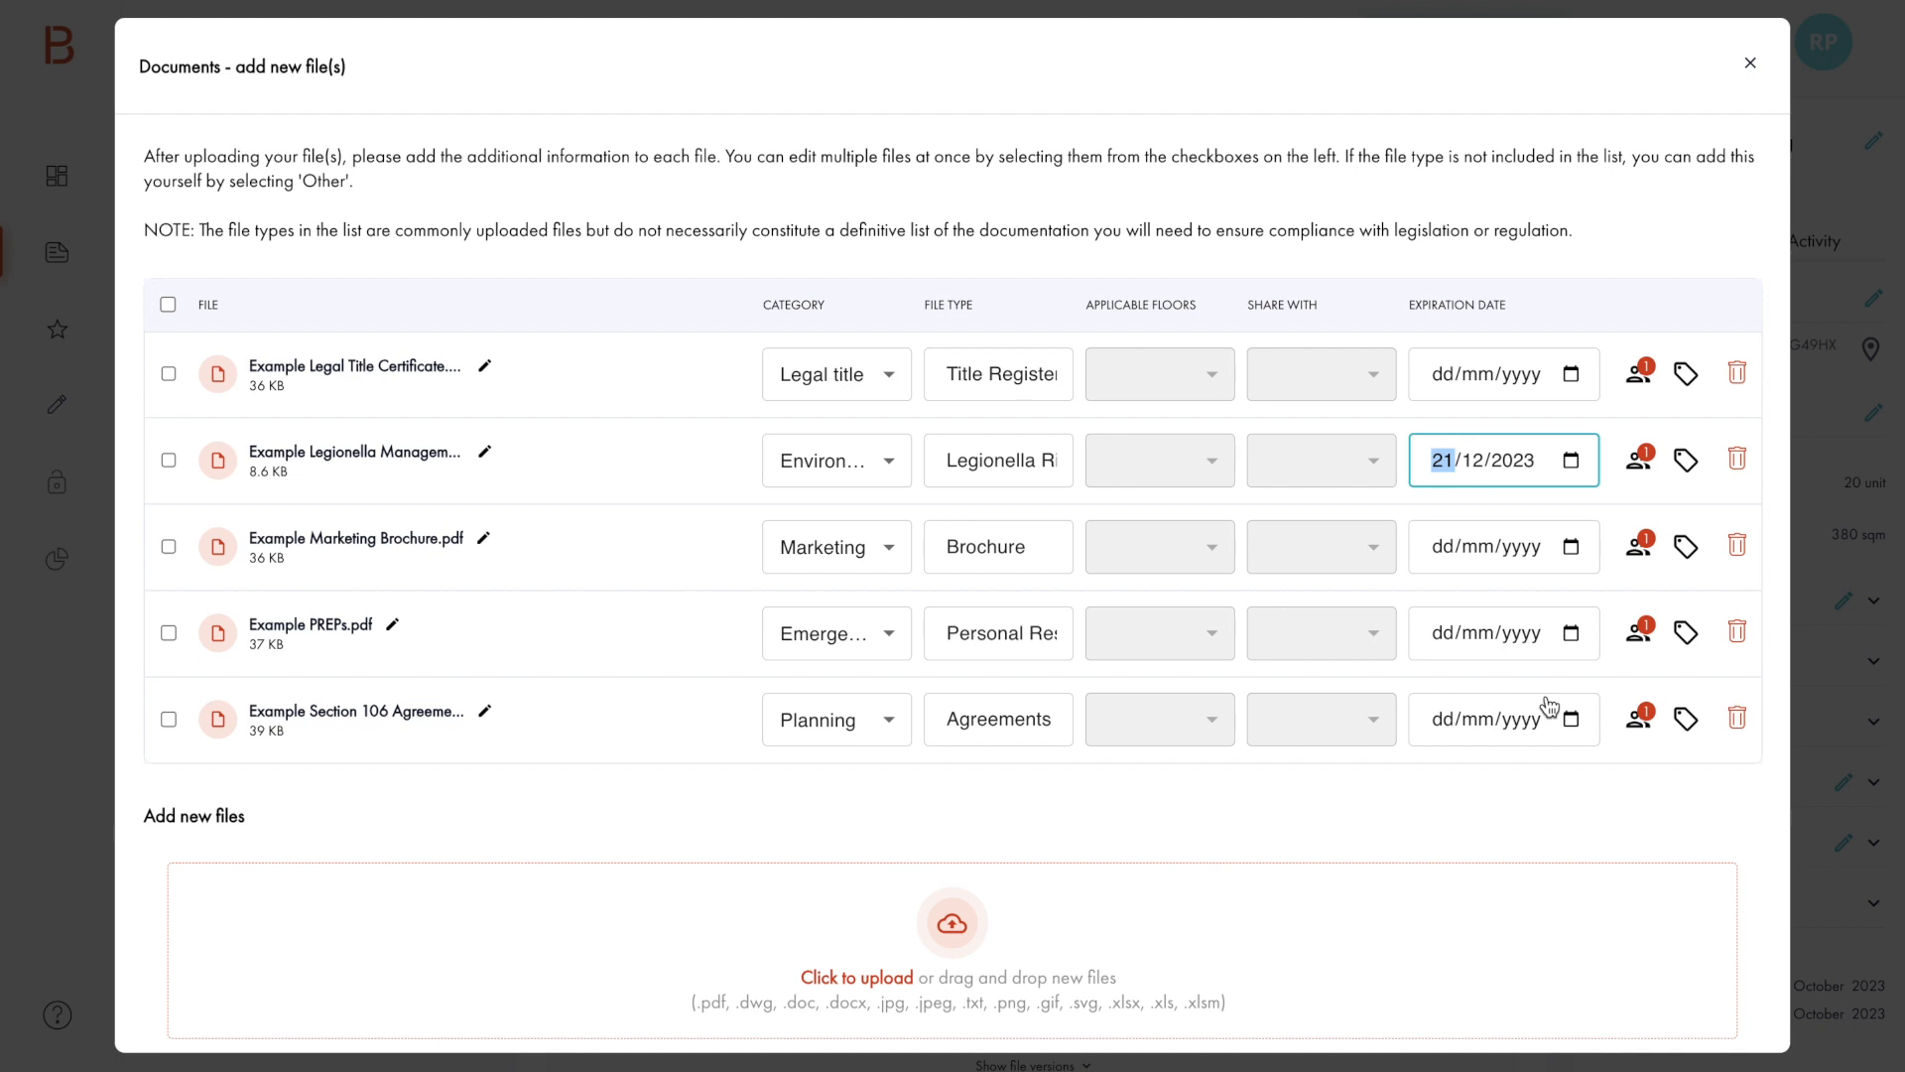
Step: Remove the listed user's access permission for the Example Legionella Management Schedule file and accept the change
{"action": "left_click", "coordinate": [1643, 468]}
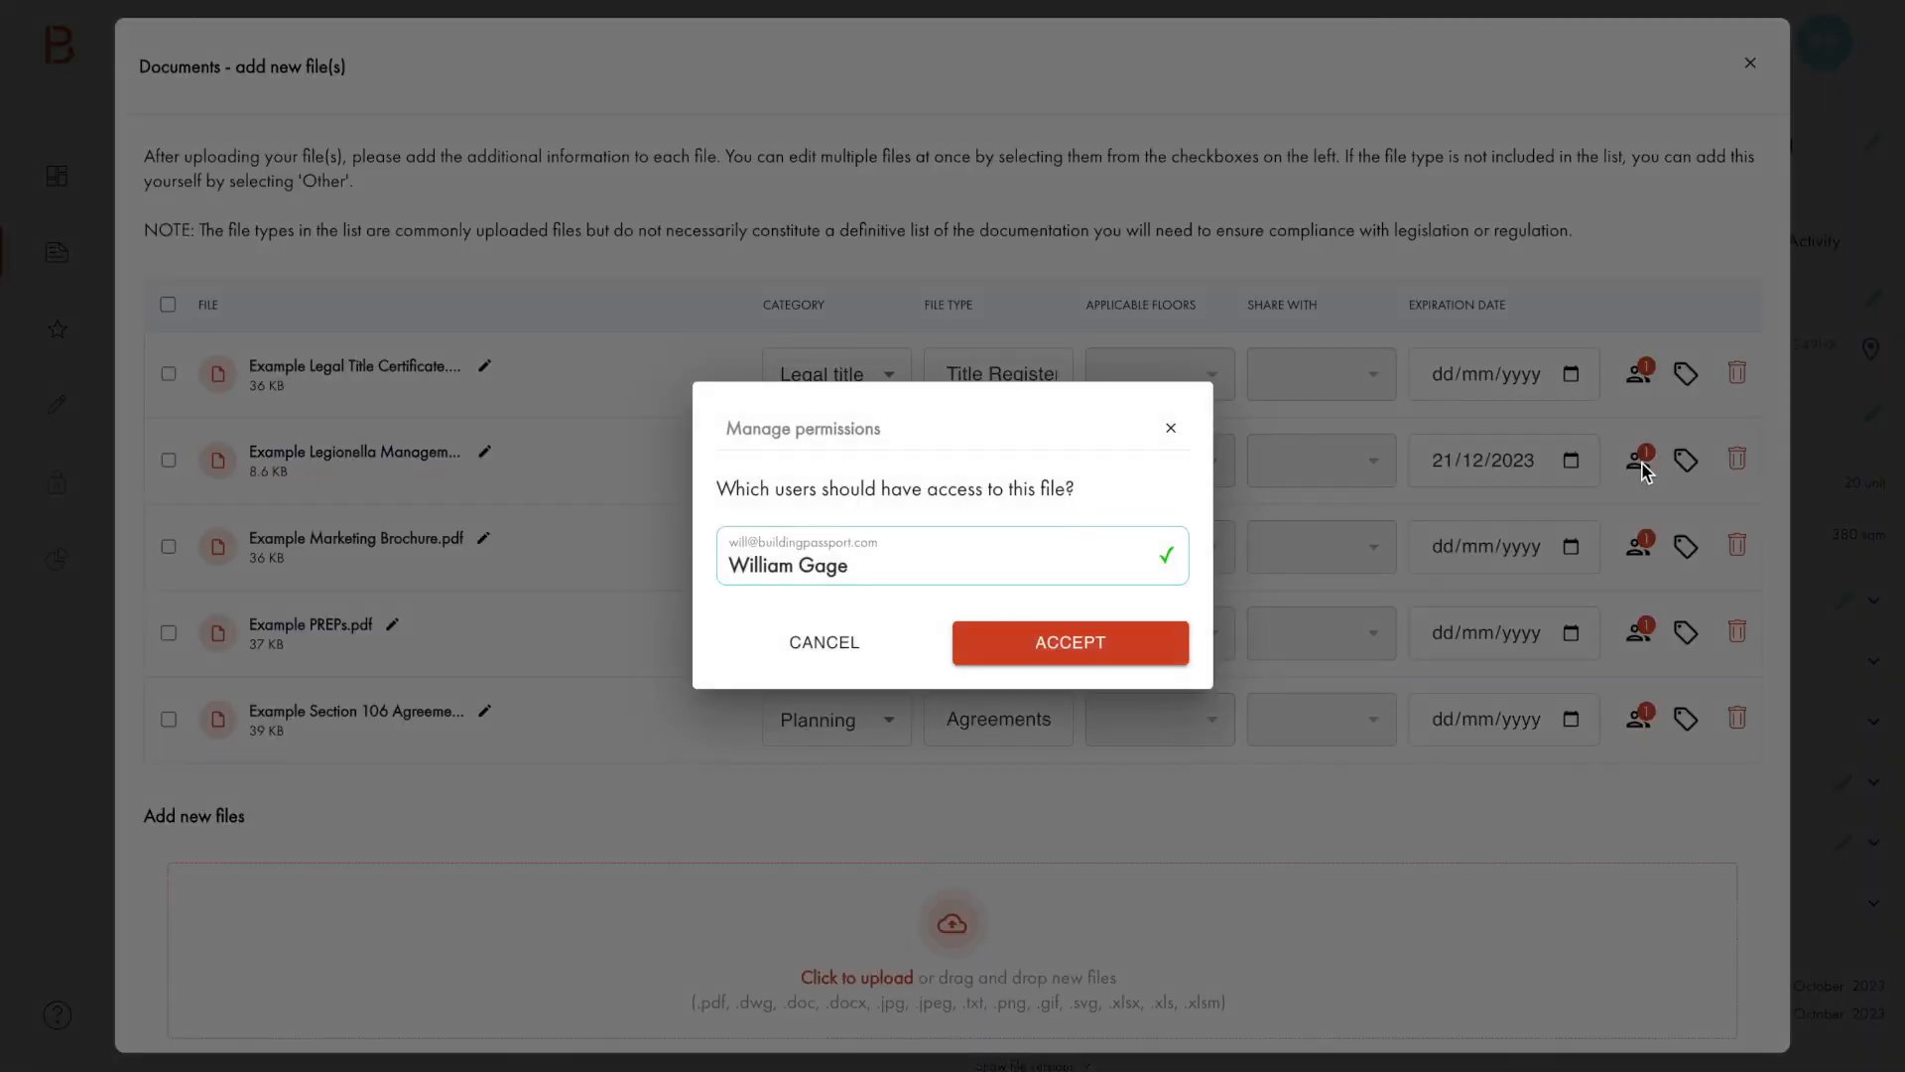
{"action": "left_click", "coordinate": [1064, 568]}
{"action": "left_click", "coordinate": [1080, 647]}
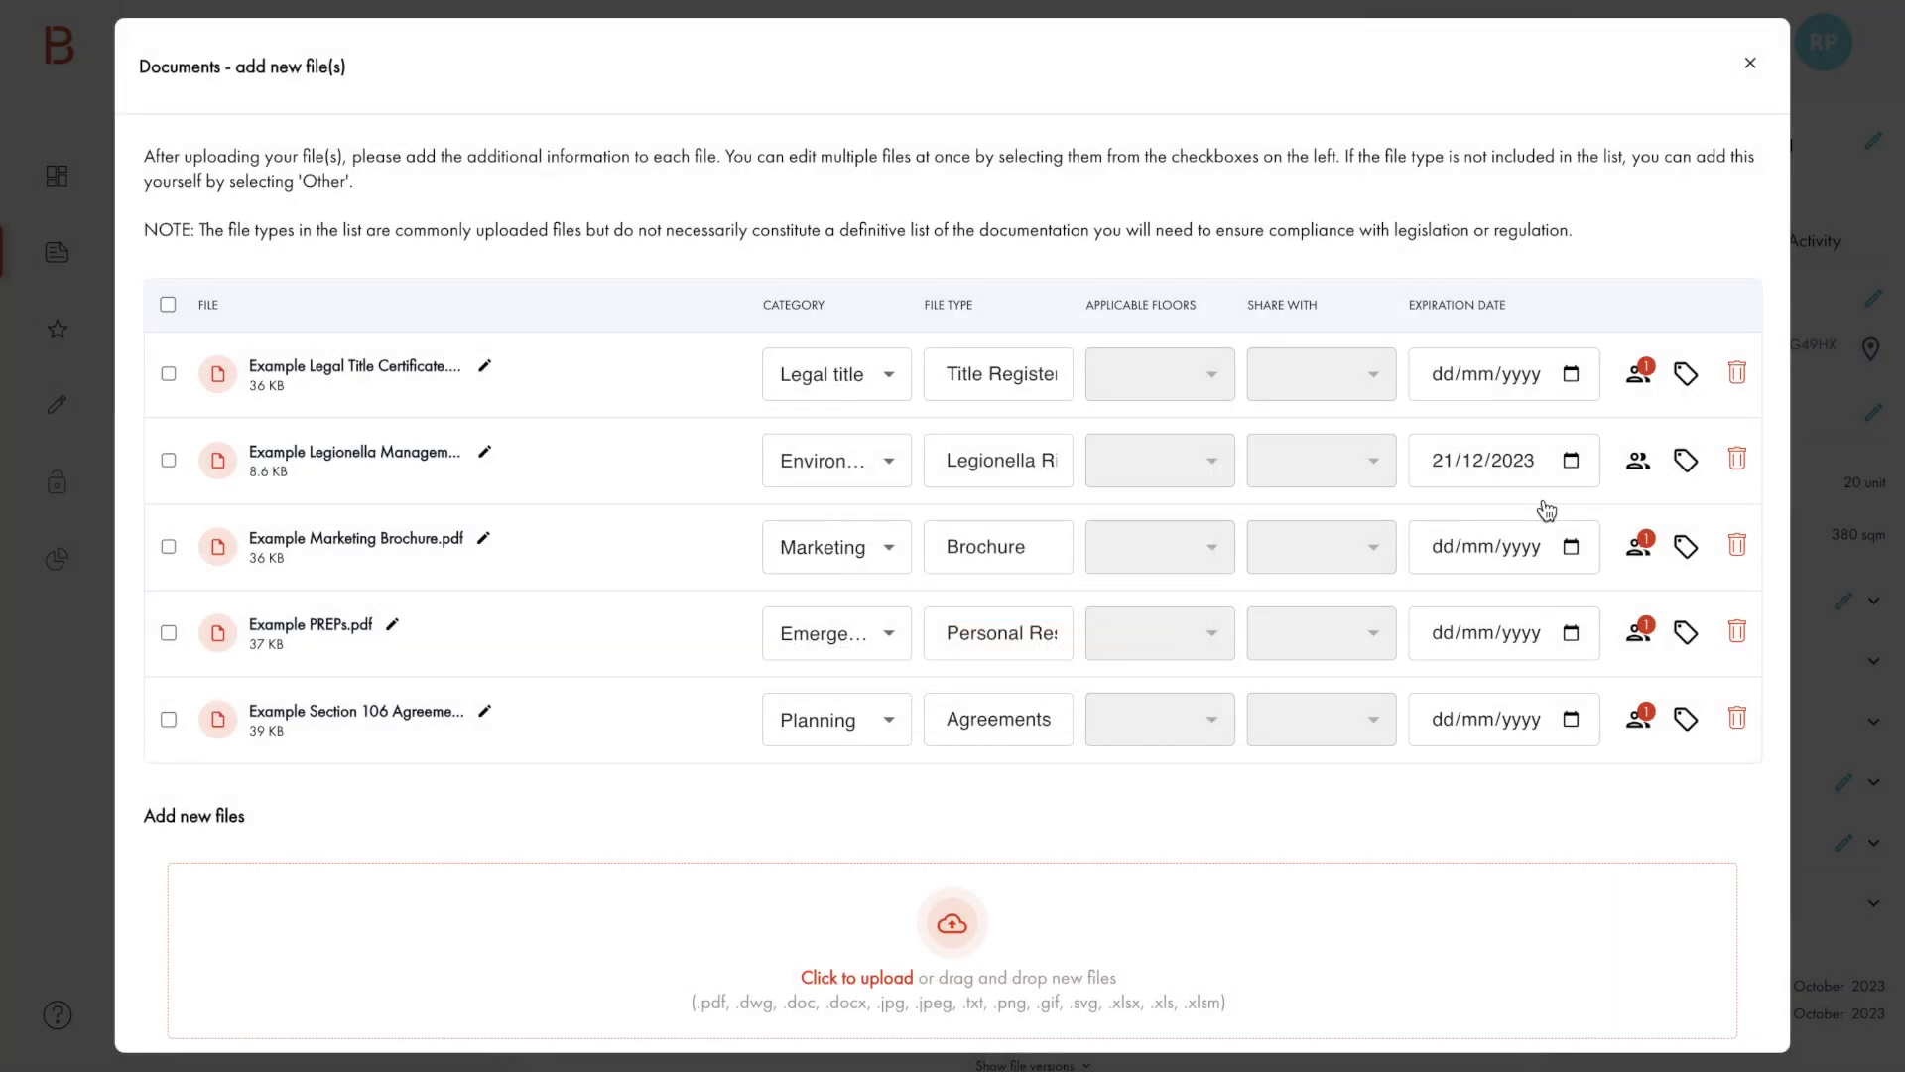
Step: Attach the "For management to review" tag to the Example Legionella Management Schedule file and save it
{"action": "left_click", "coordinate": [1687, 462]}
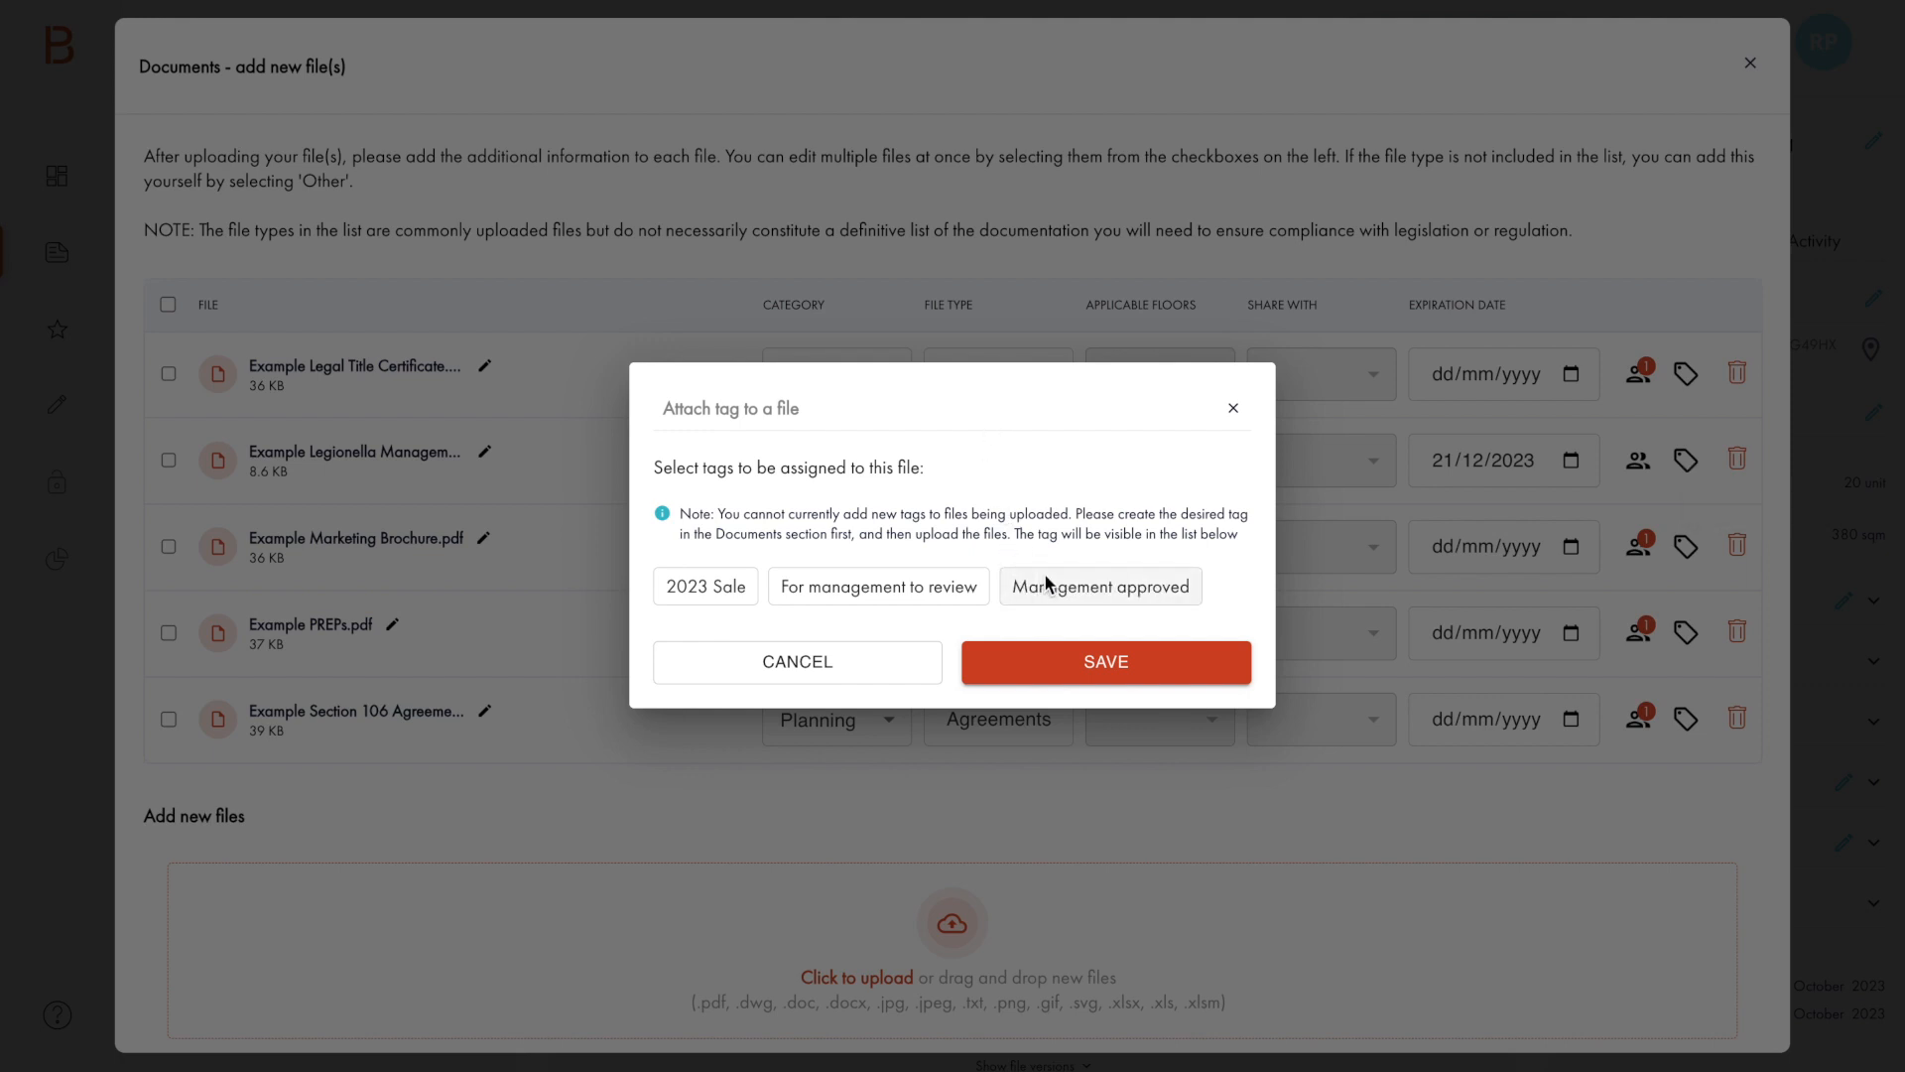
{"action": "left_click", "coordinate": [896, 593]}
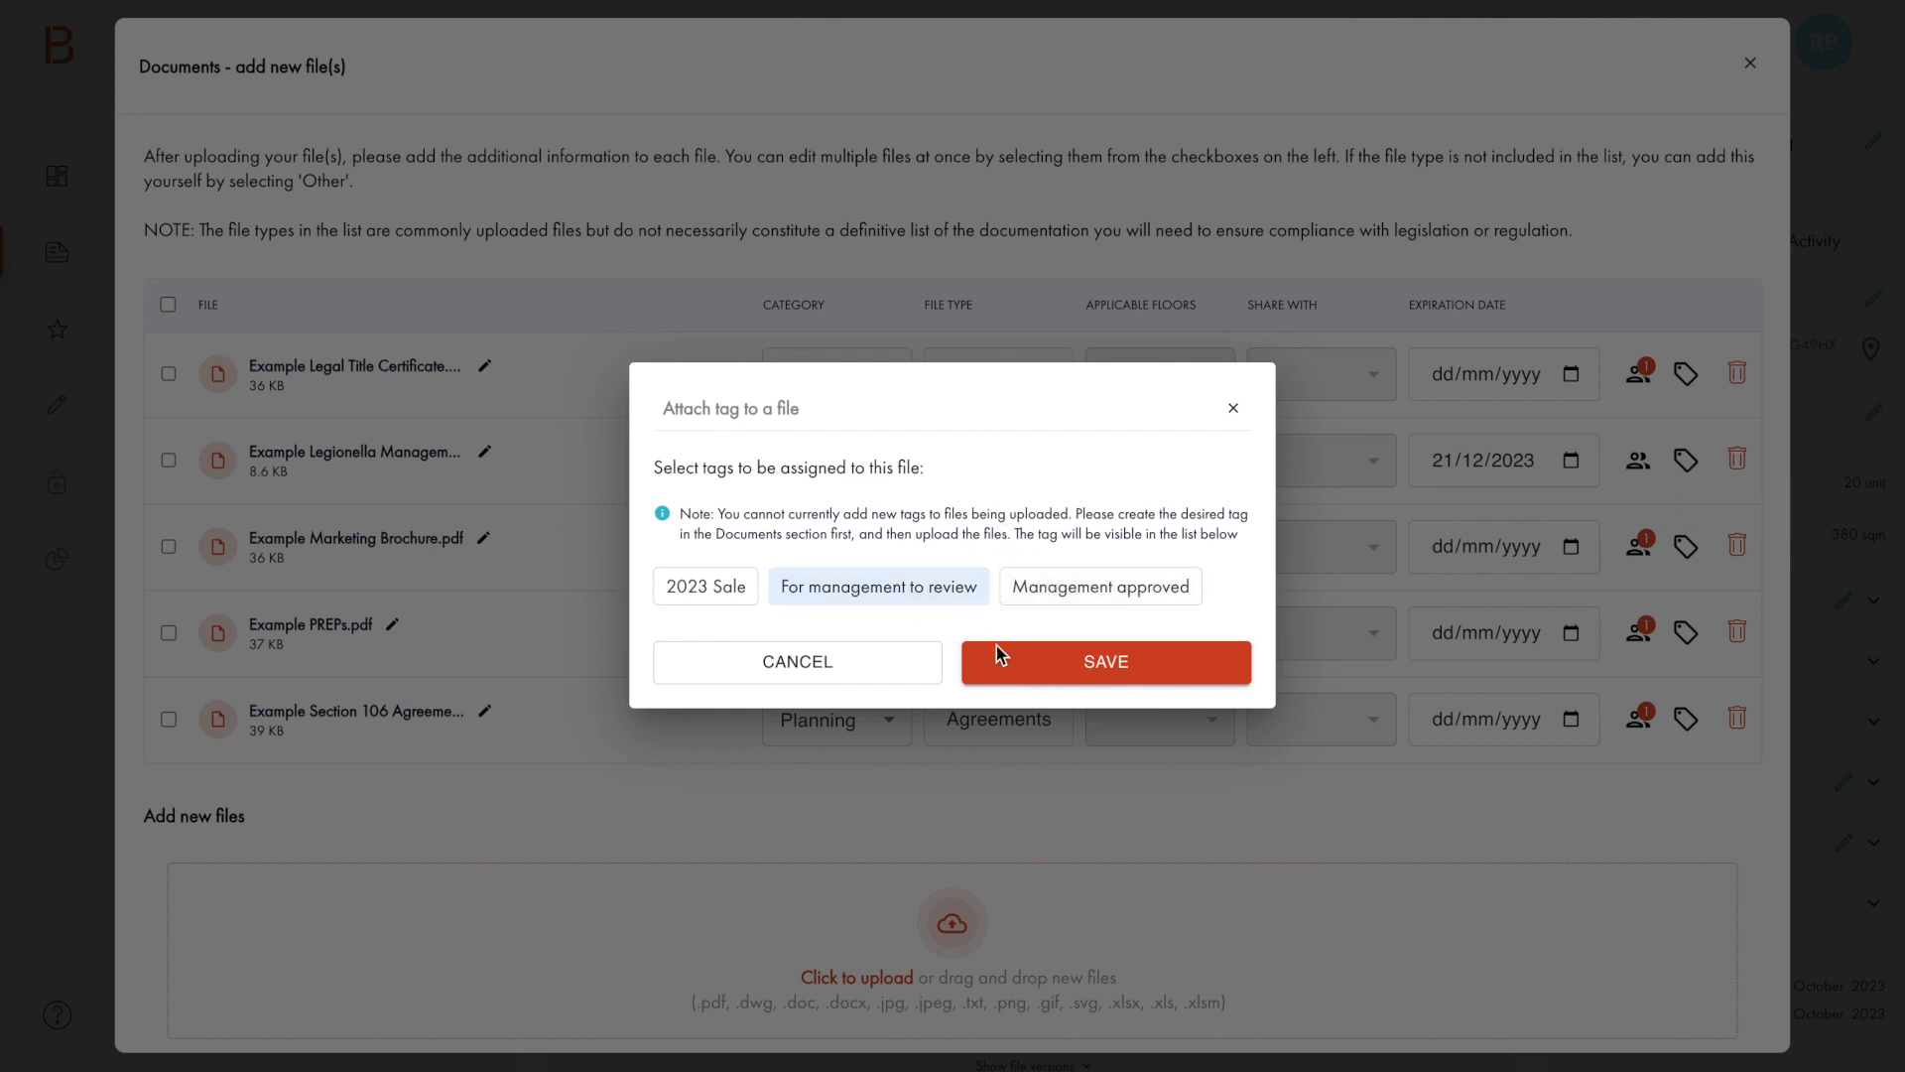
{"action": "left_click", "coordinate": [1067, 667]}
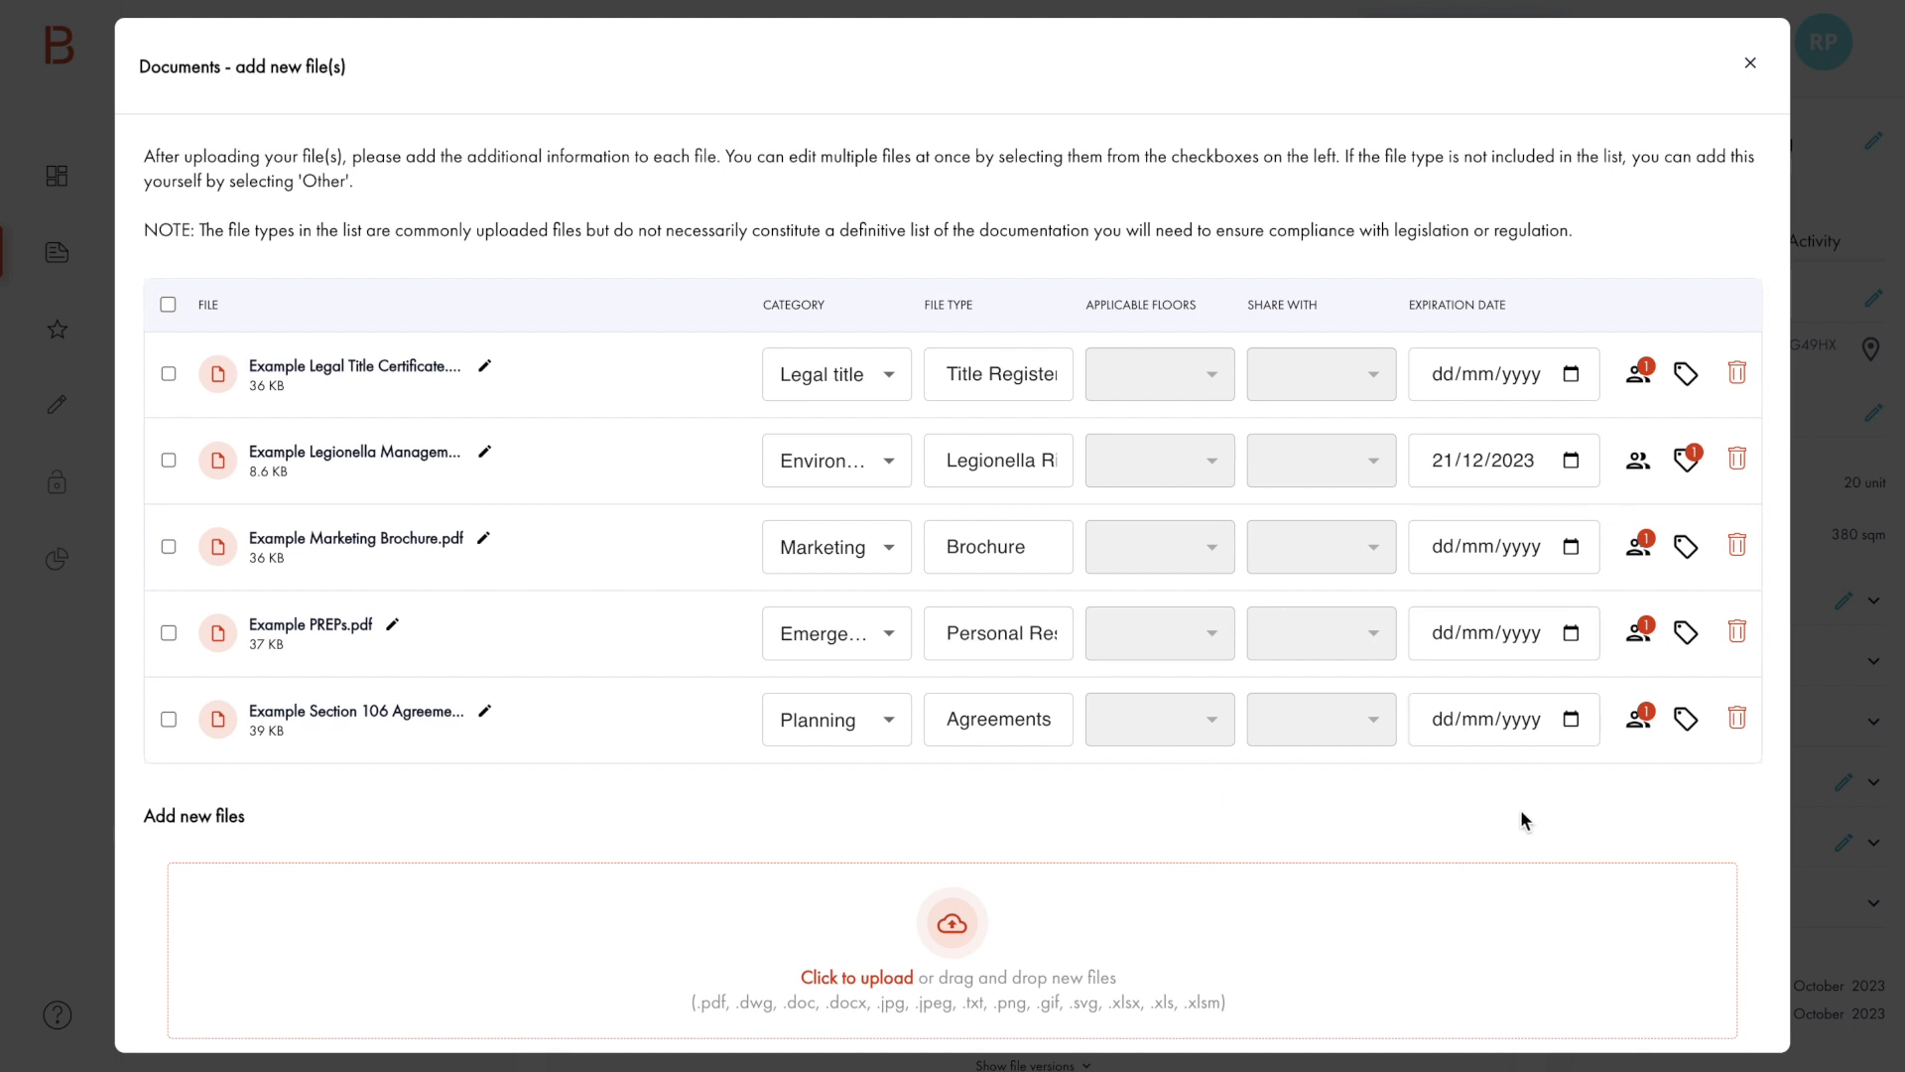
Step: Submit the five prepared files to the building passport and review the file upload list
{"action": "scroll", "coordinate": [1521, 819], "scroll_direction": "down", "scroll_amount": 2}
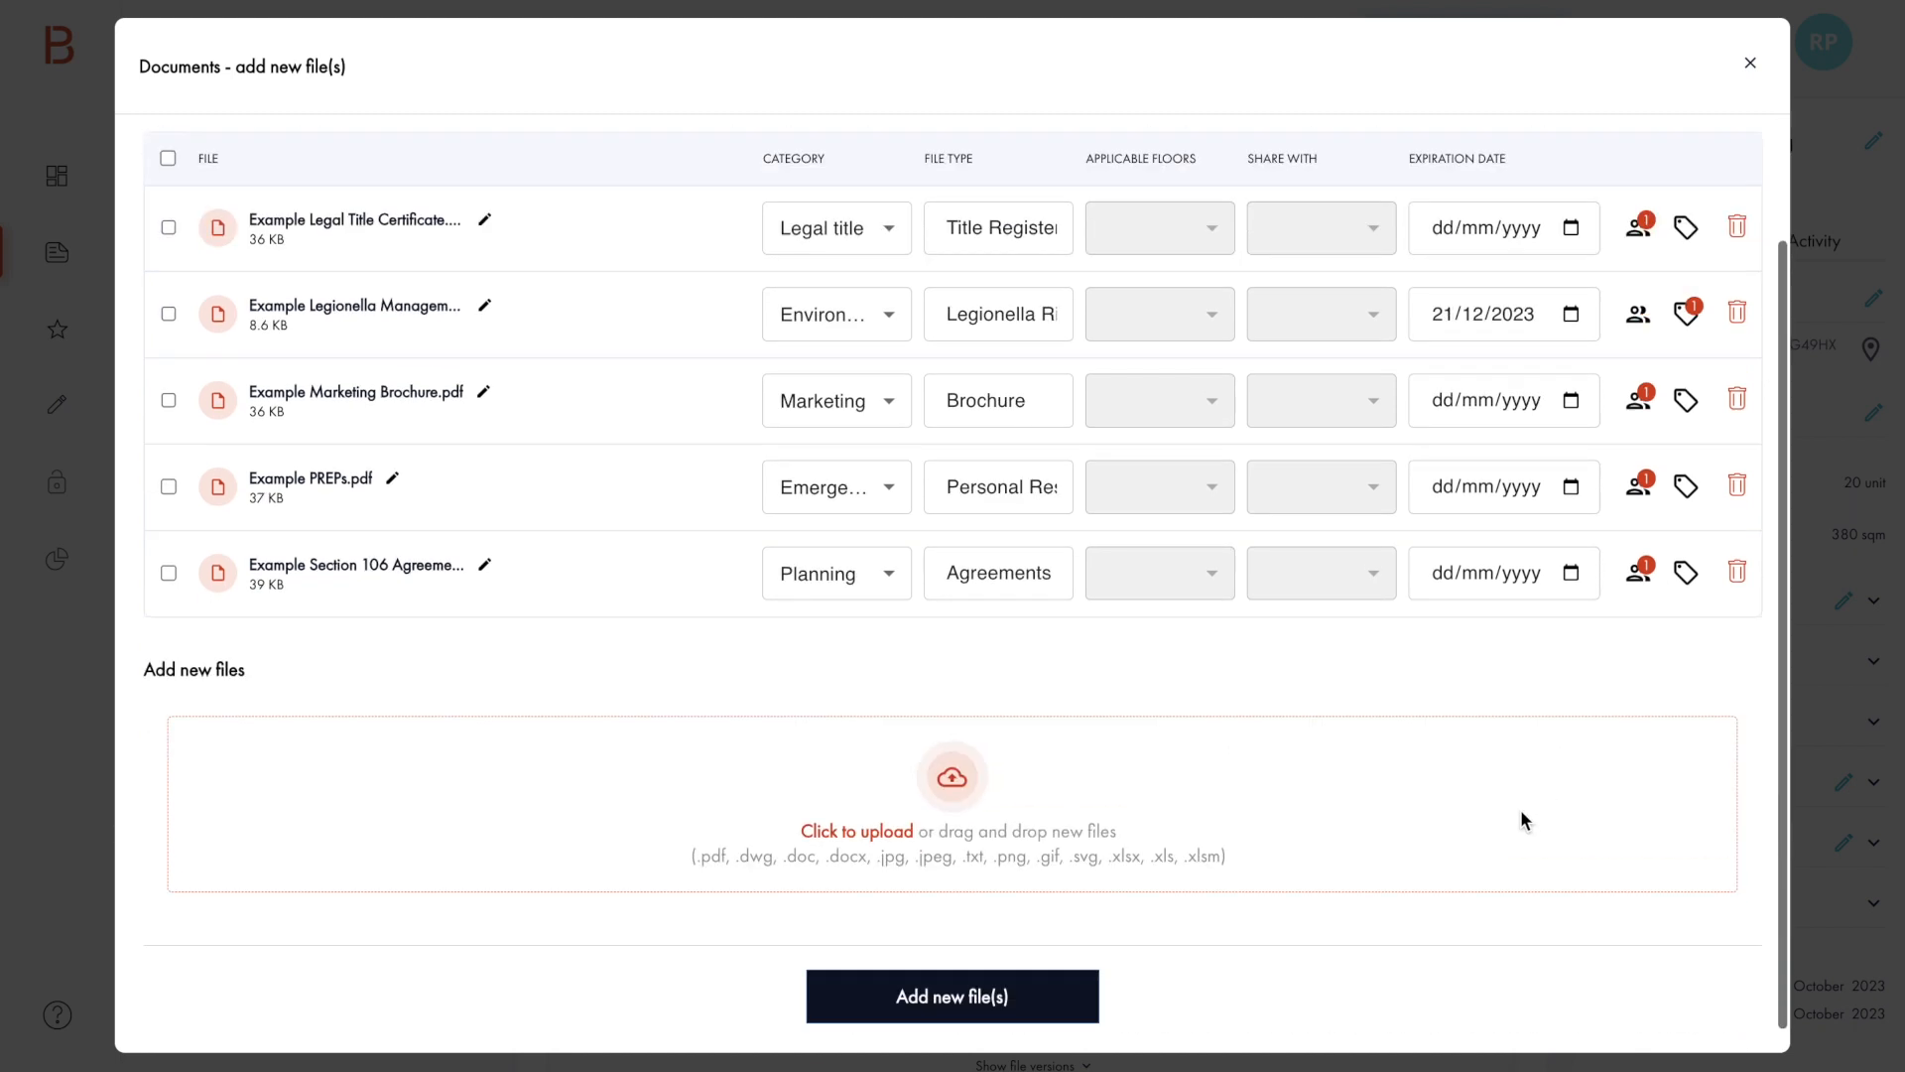
{"action": "left_click", "coordinate": [973, 1002]}
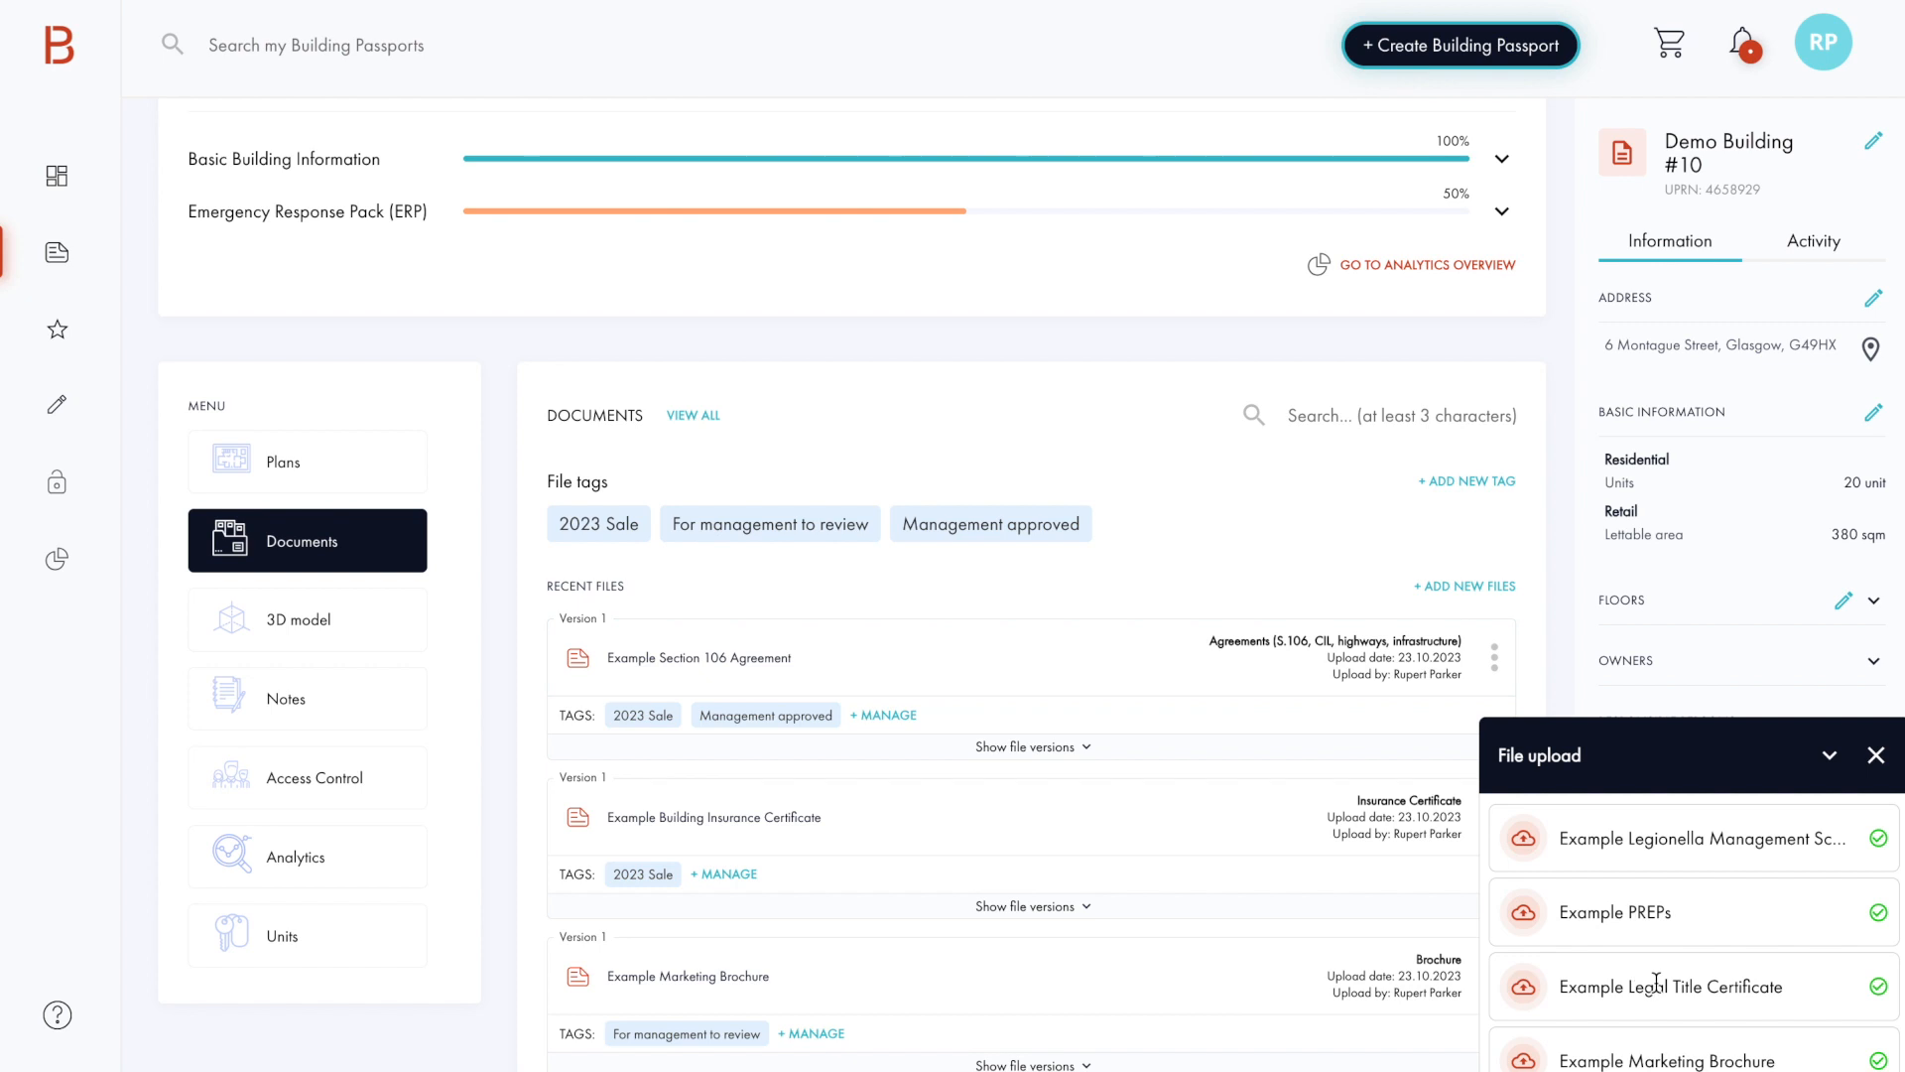
{"action": "scroll", "coordinate": [1657, 983], "scroll_direction": "down", "scroll_amount": 2}
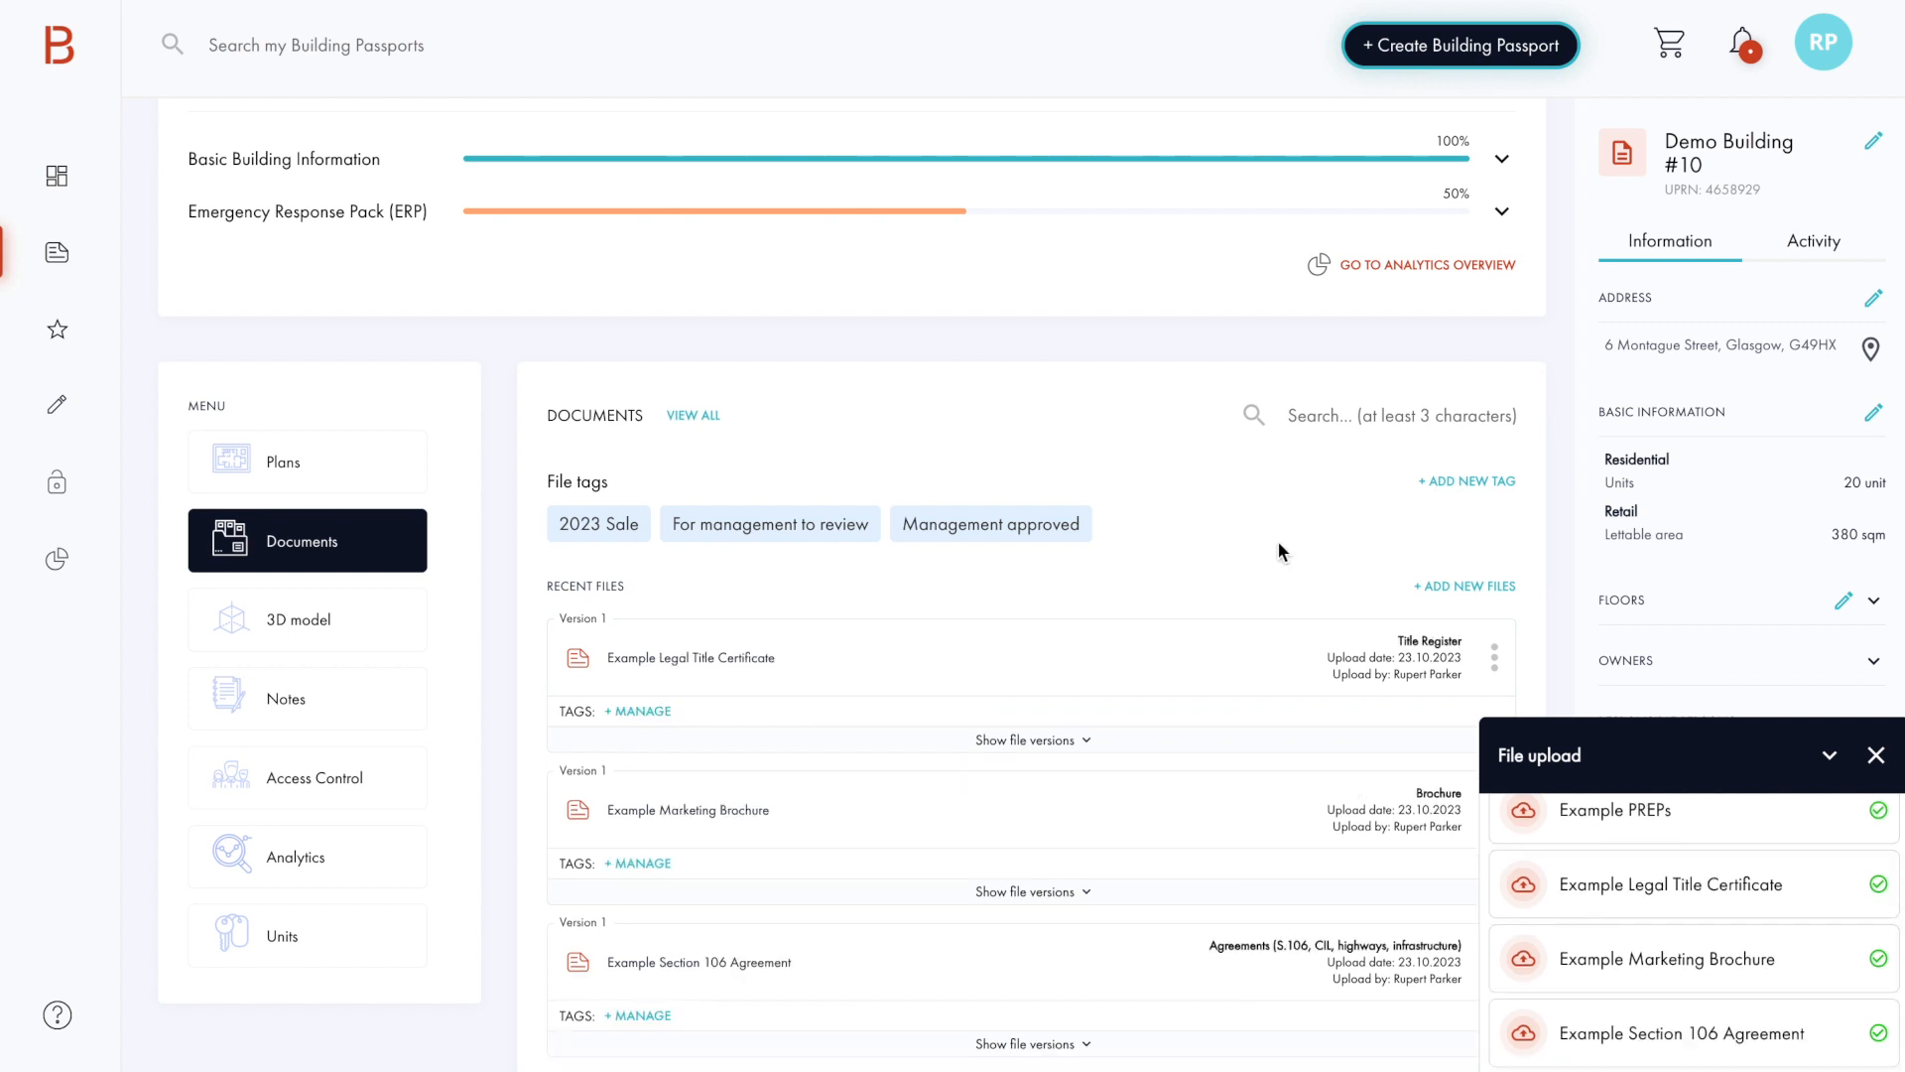
Step: View all building passport files, then open the file details of the Example Legal Title Certificate and save them
{"action": "left_click", "coordinate": [700, 420]}
{"action": "scroll", "coordinate": [1171, 537], "scroll_direction": "down", "scroll_amount": 3}
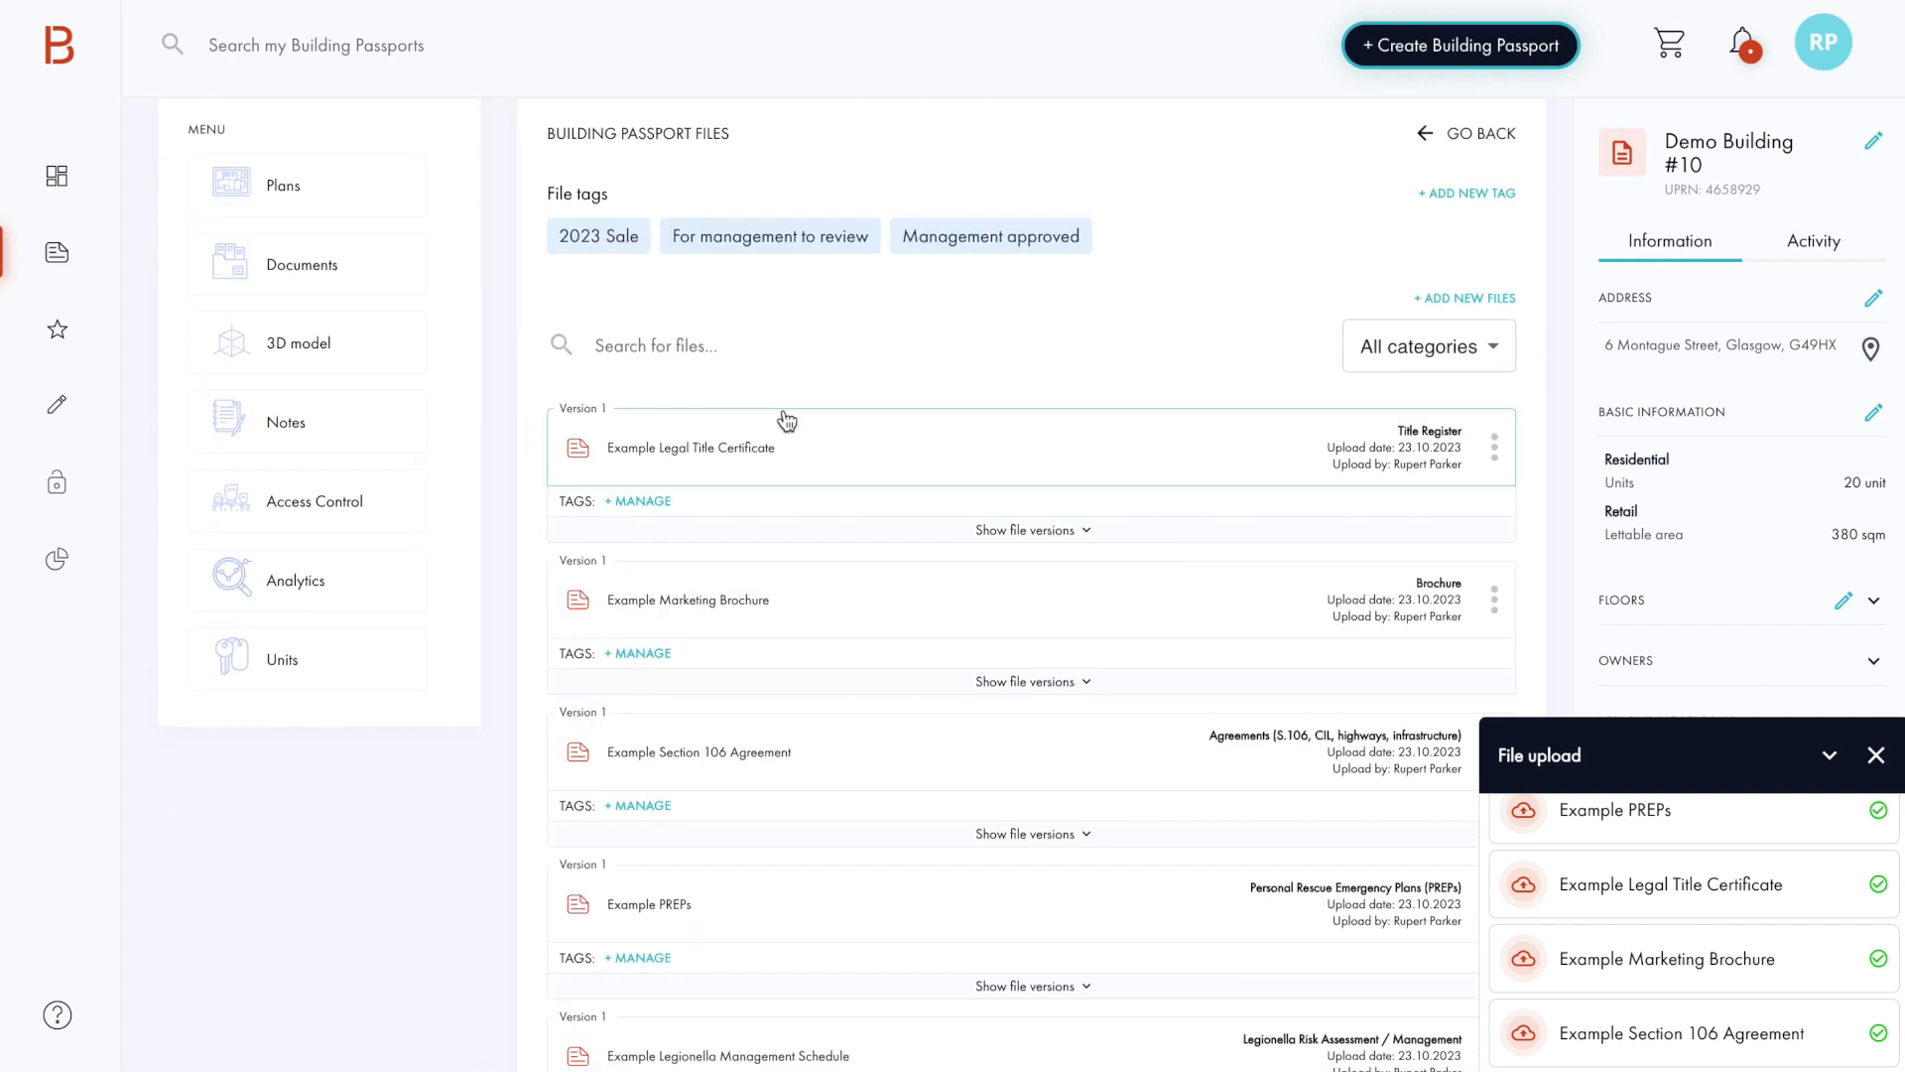
{"action": "left_click", "coordinate": [1496, 452]}
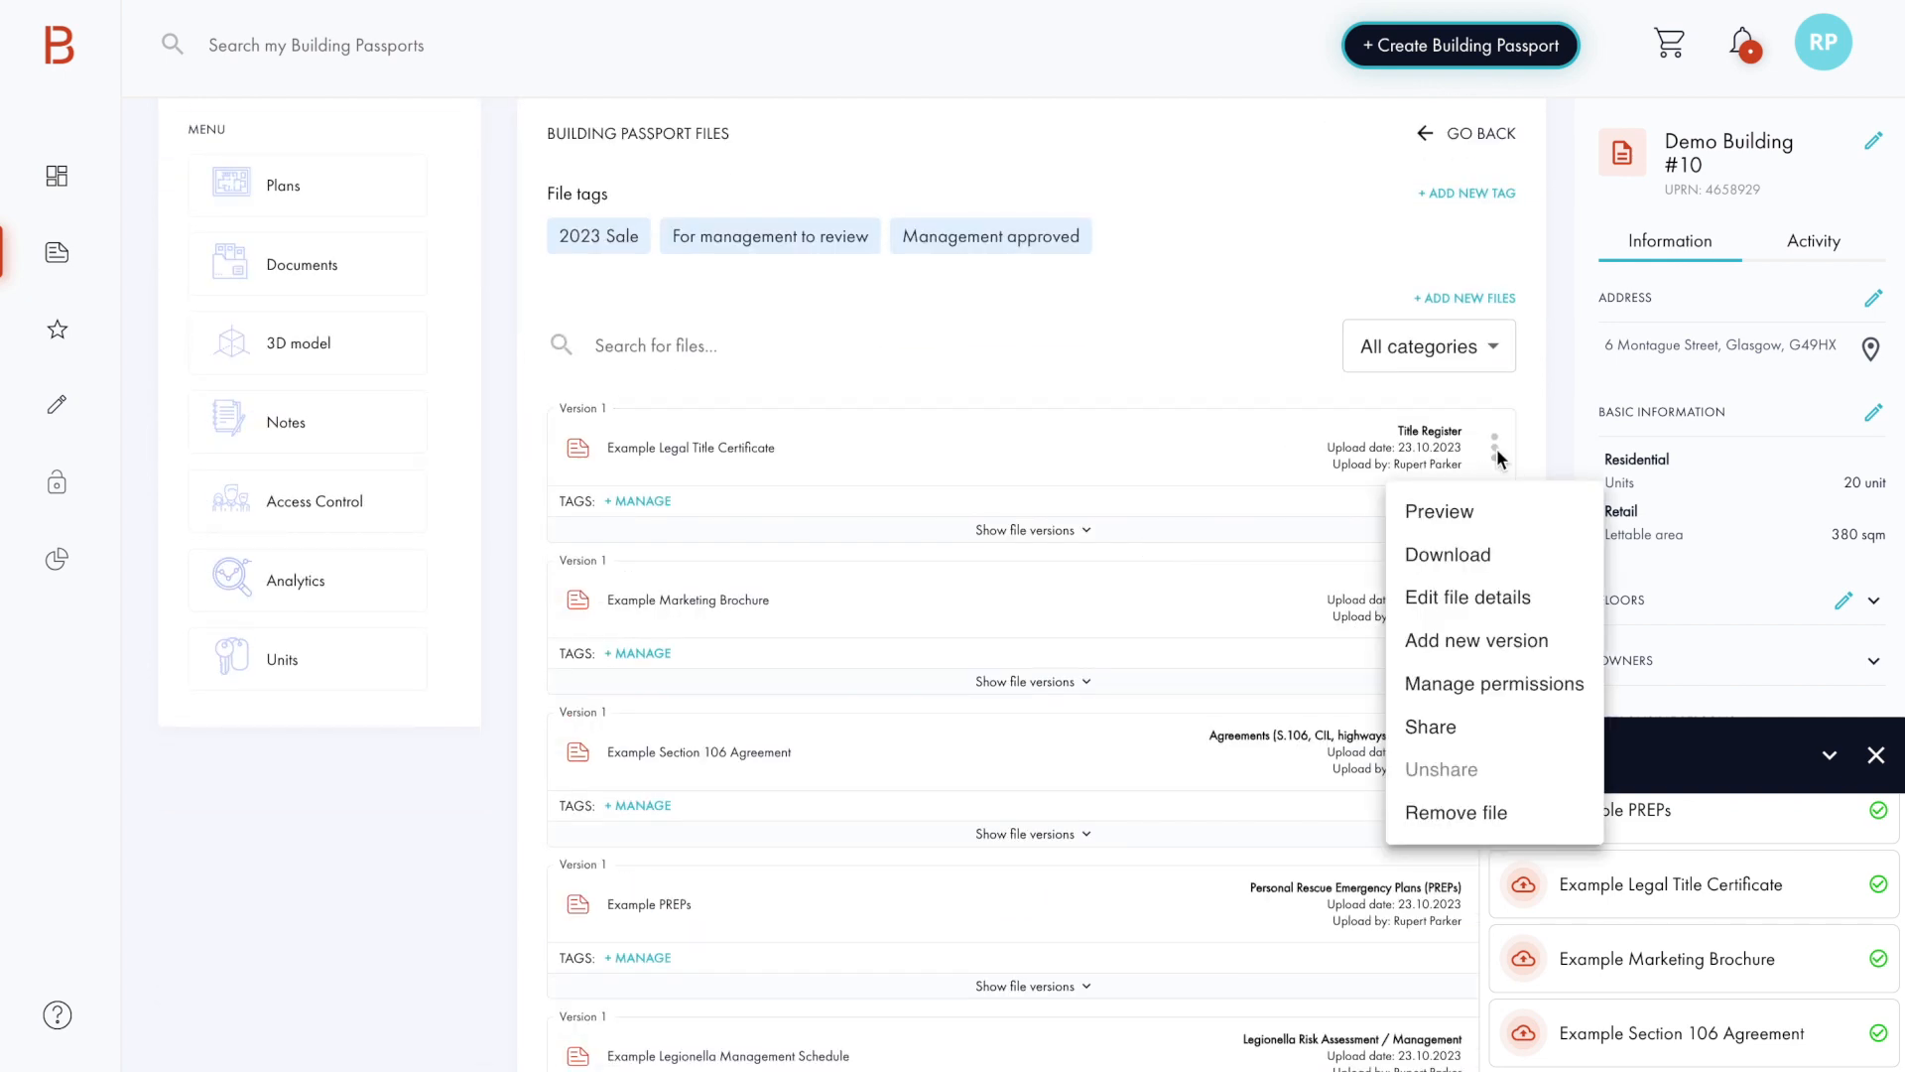
{"action": "left_click", "coordinate": [1489, 598]}
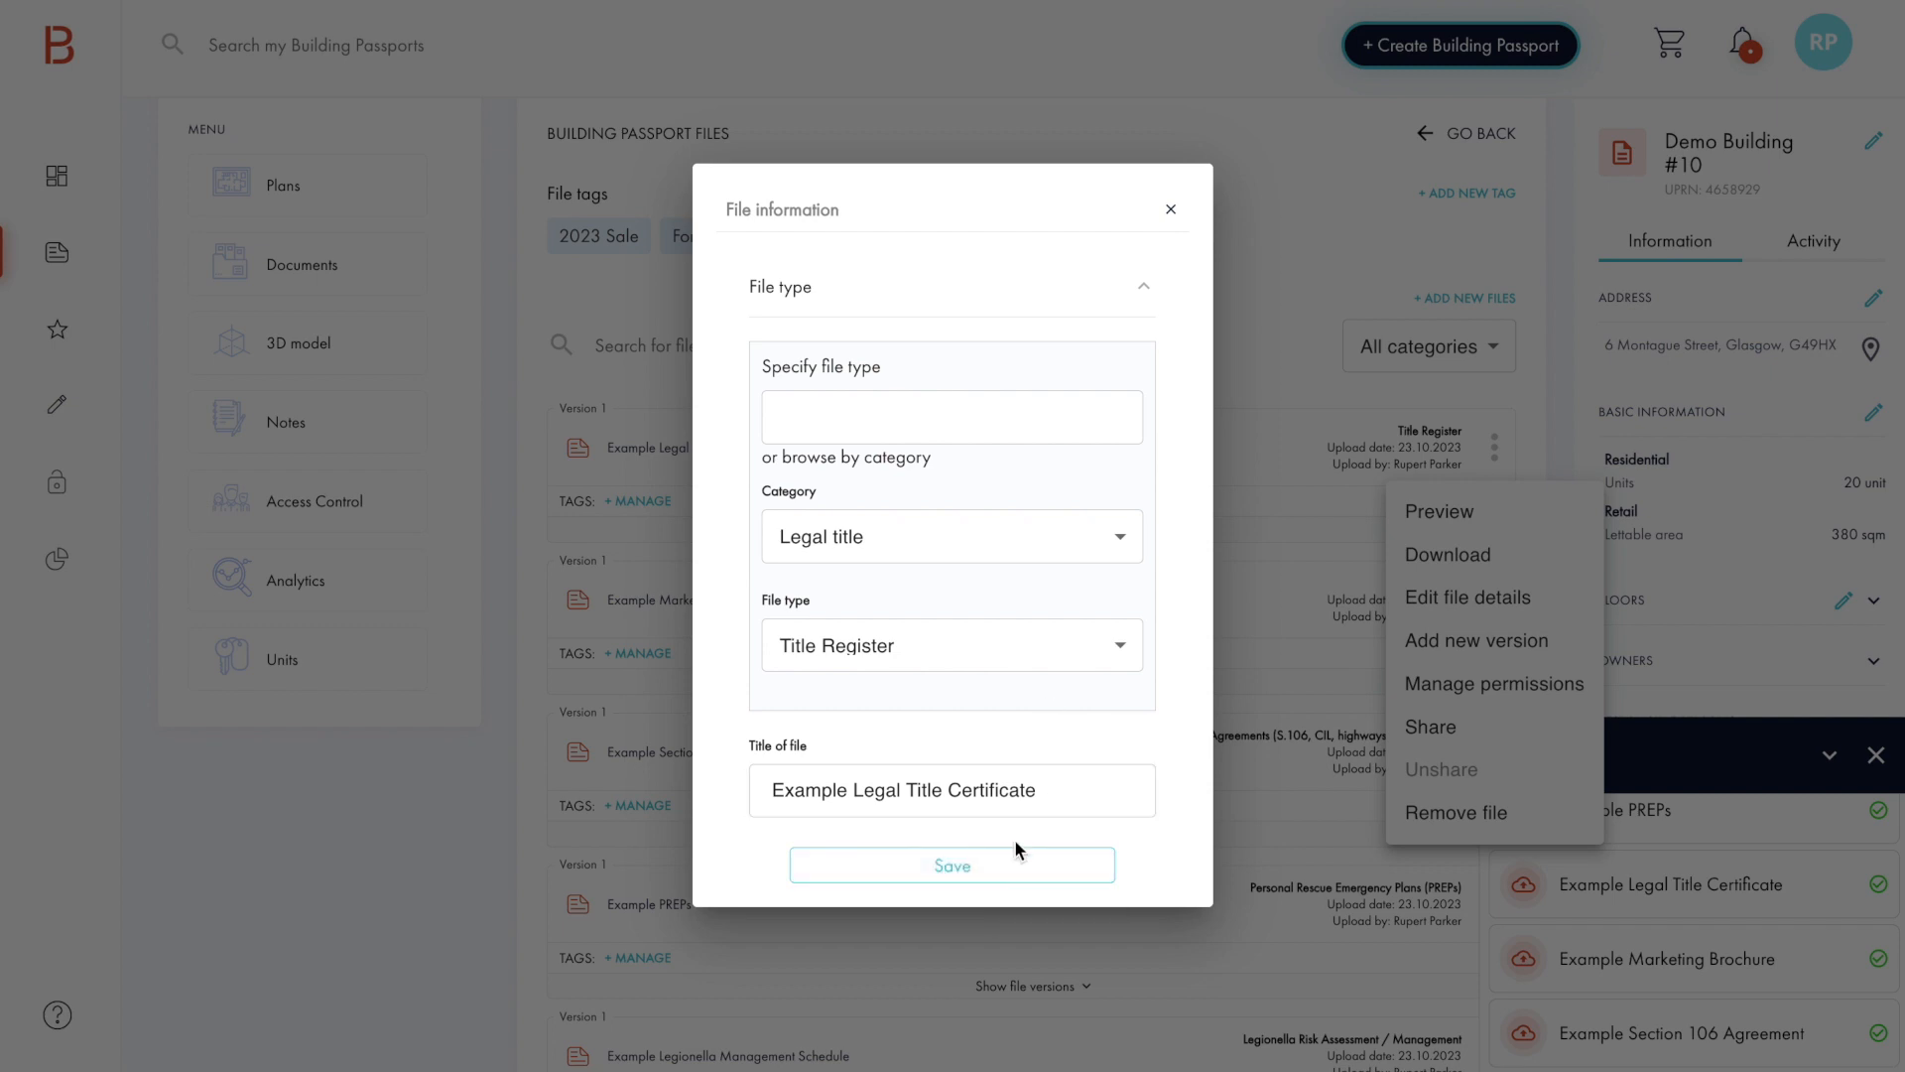
{"action": "left_click", "coordinate": [985, 867]}
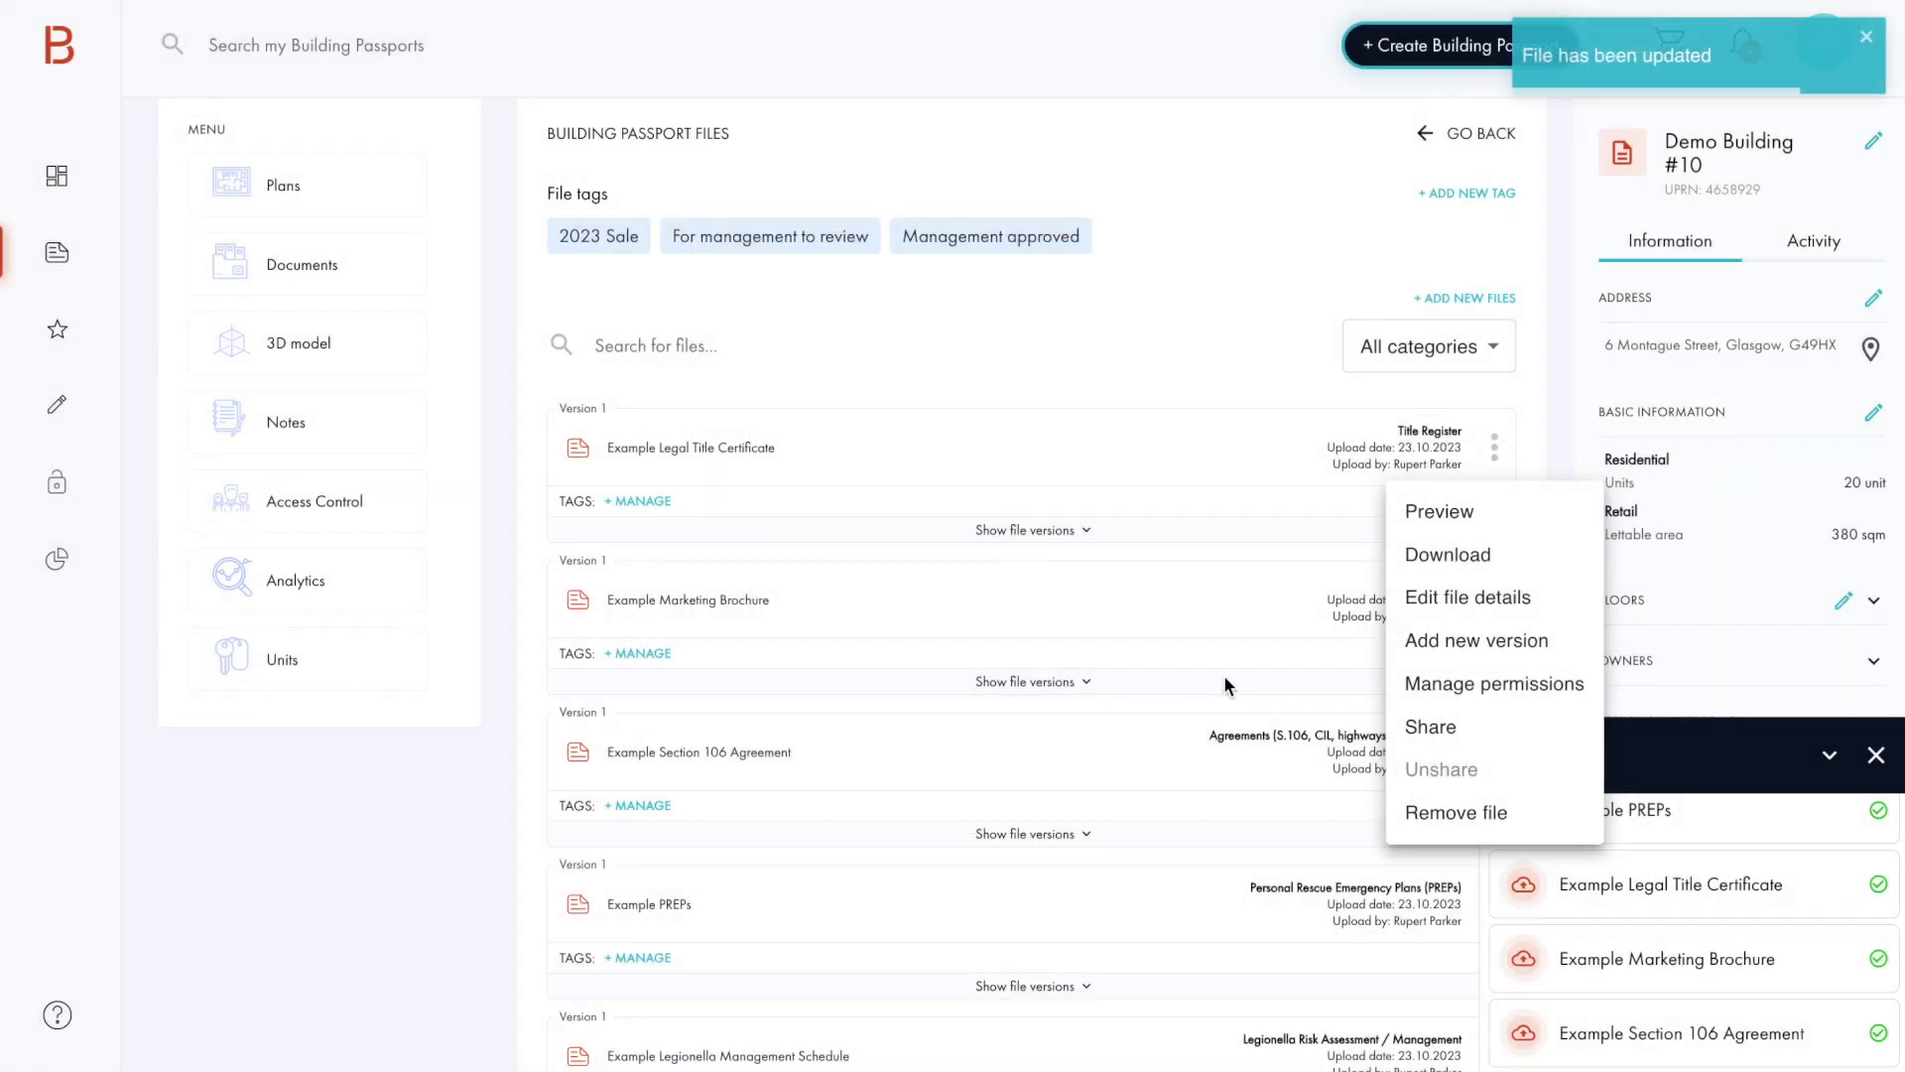
{"action": "left_click", "coordinate": [1224, 676]}
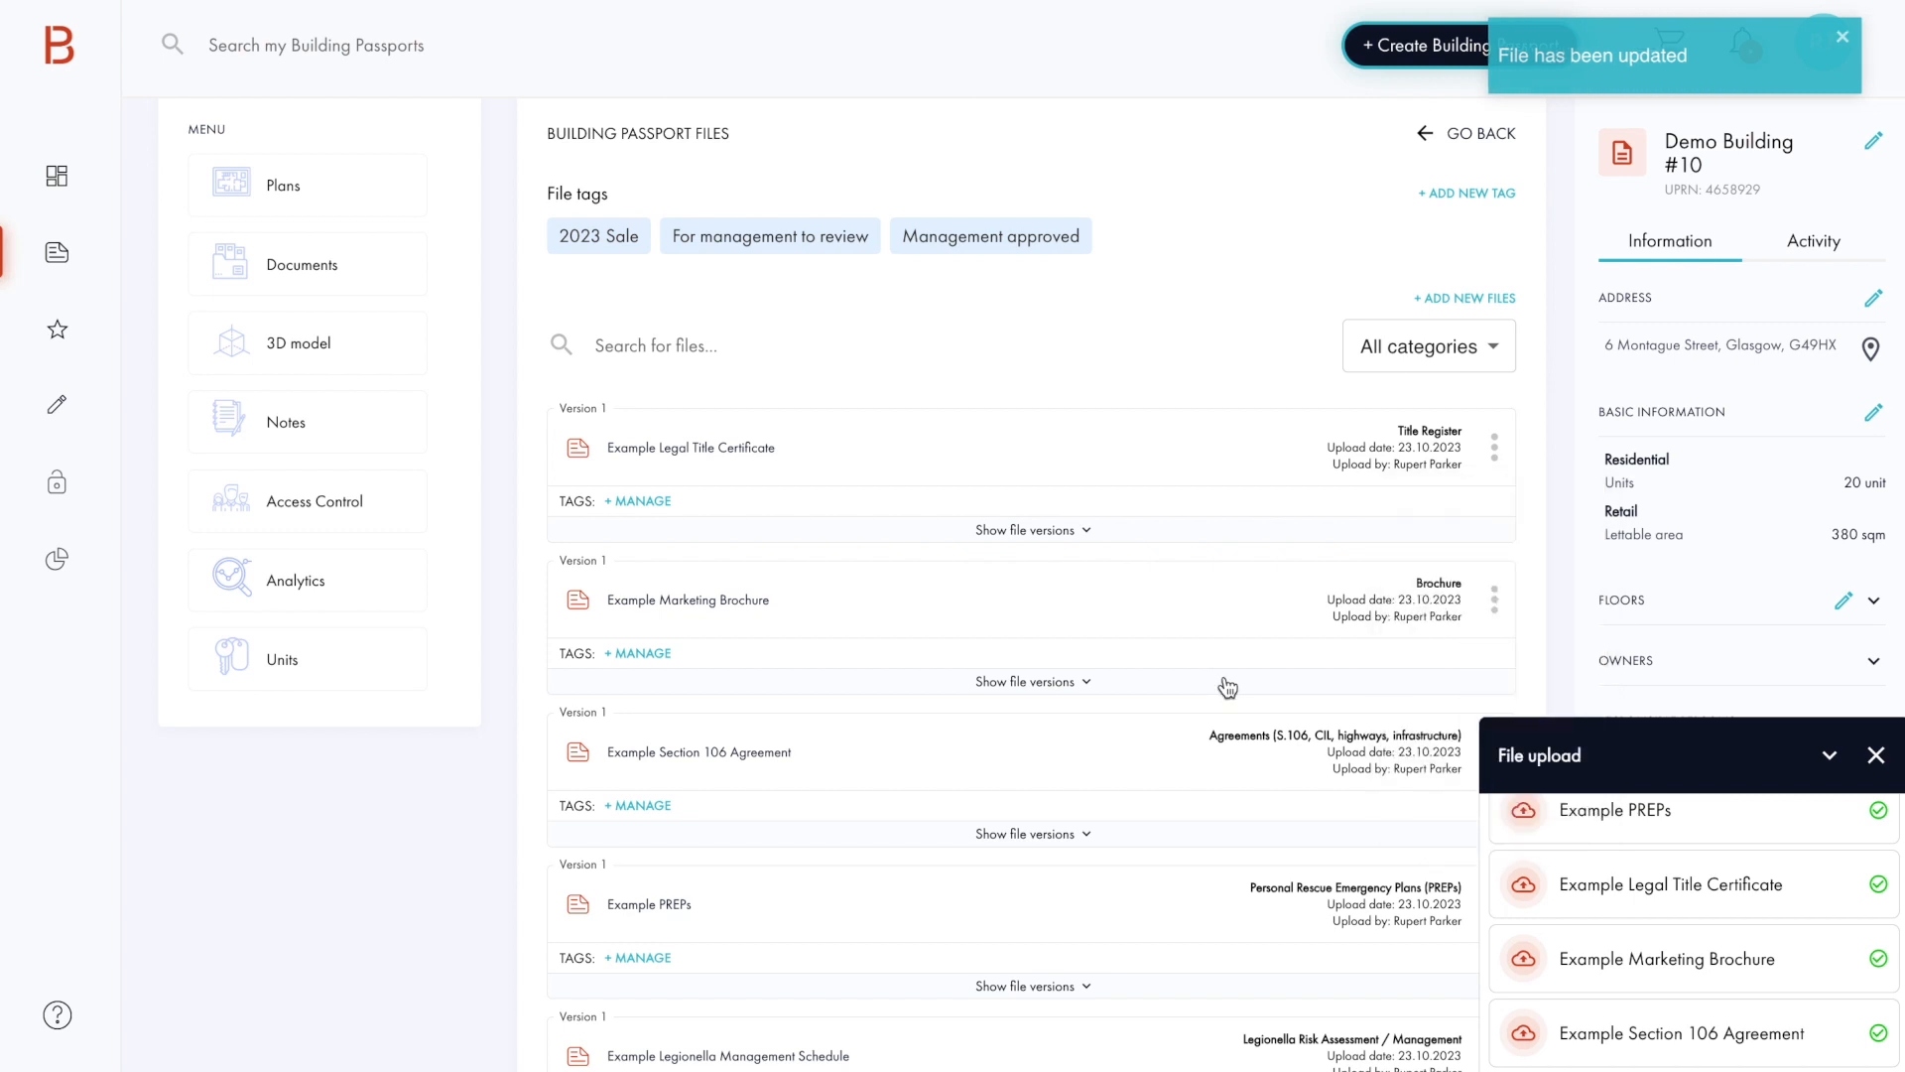
Step: Share the Example Legal Title Certificate with the units Flat 102, Flat 103 and Flat 201
{"action": "left_click", "coordinate": [1493, 447]}
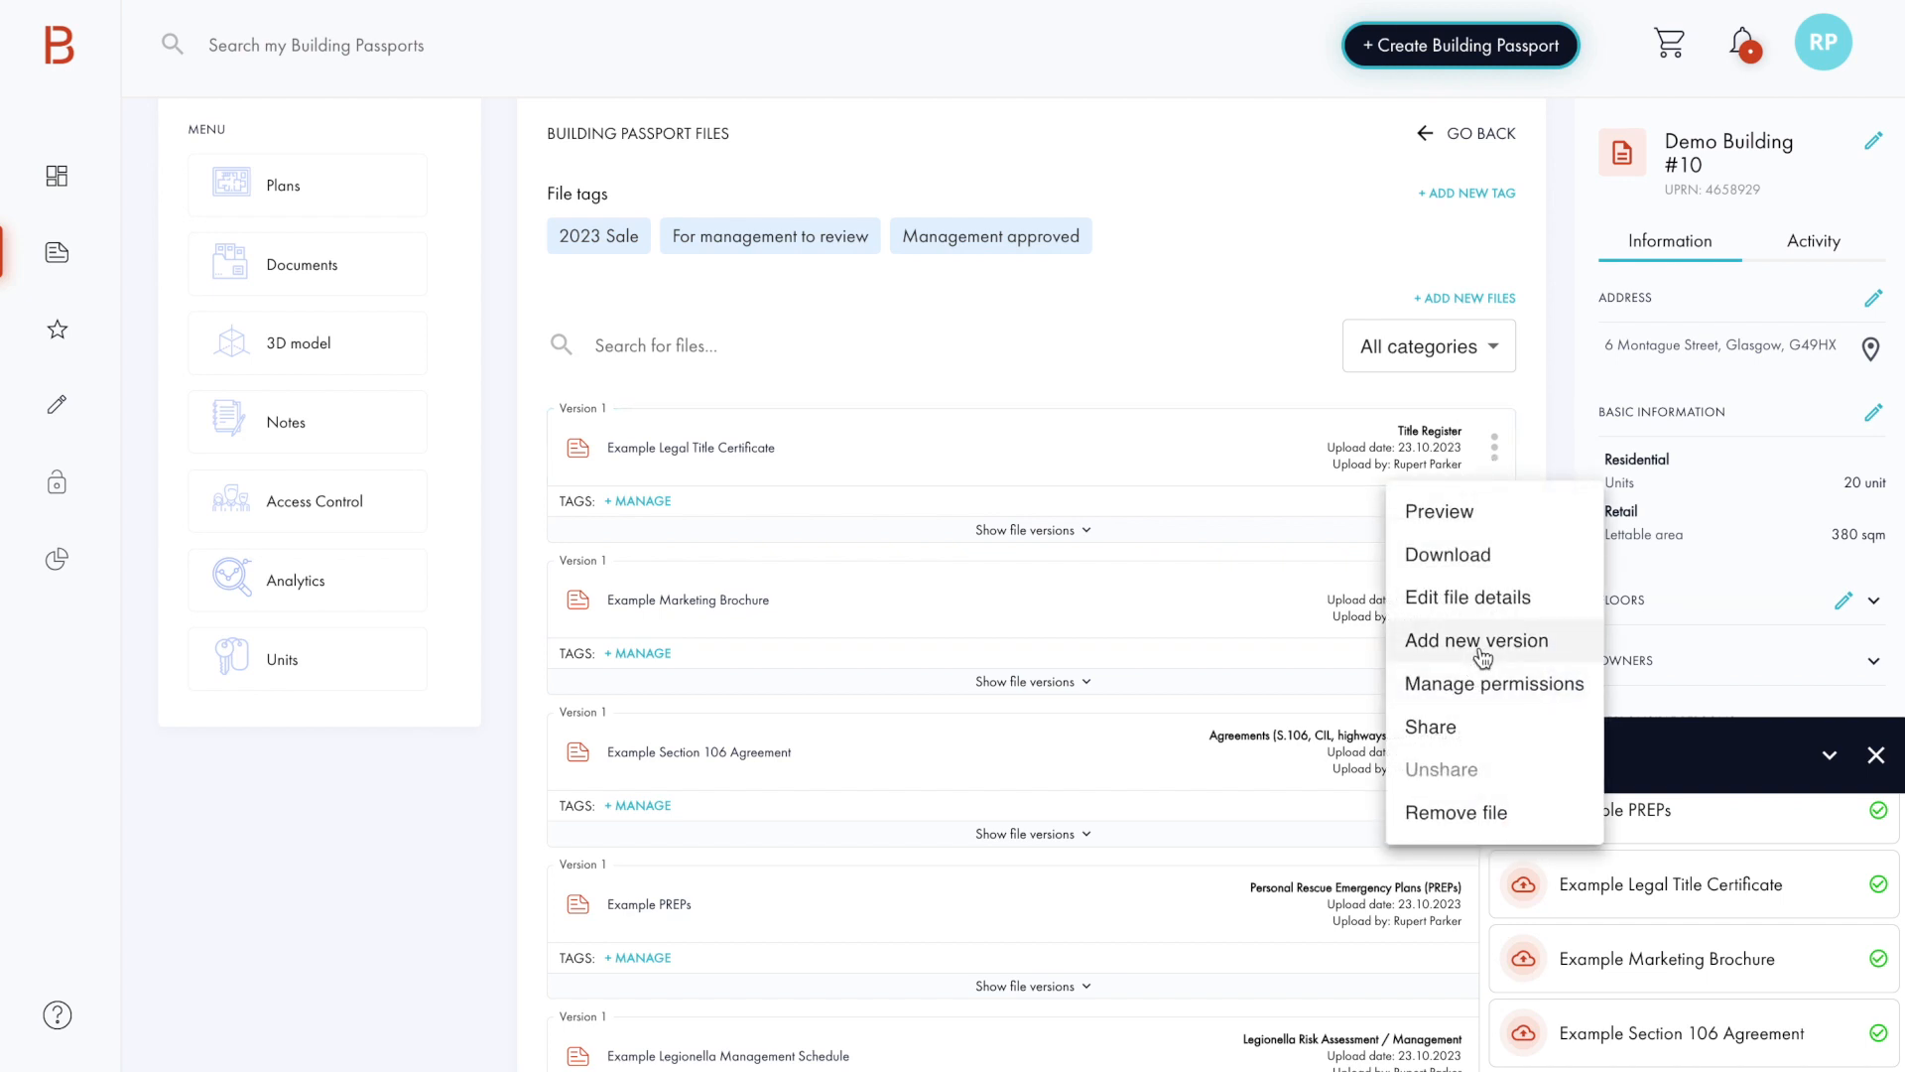
{"action": "left_click", "coordinate": [1457, 730]}
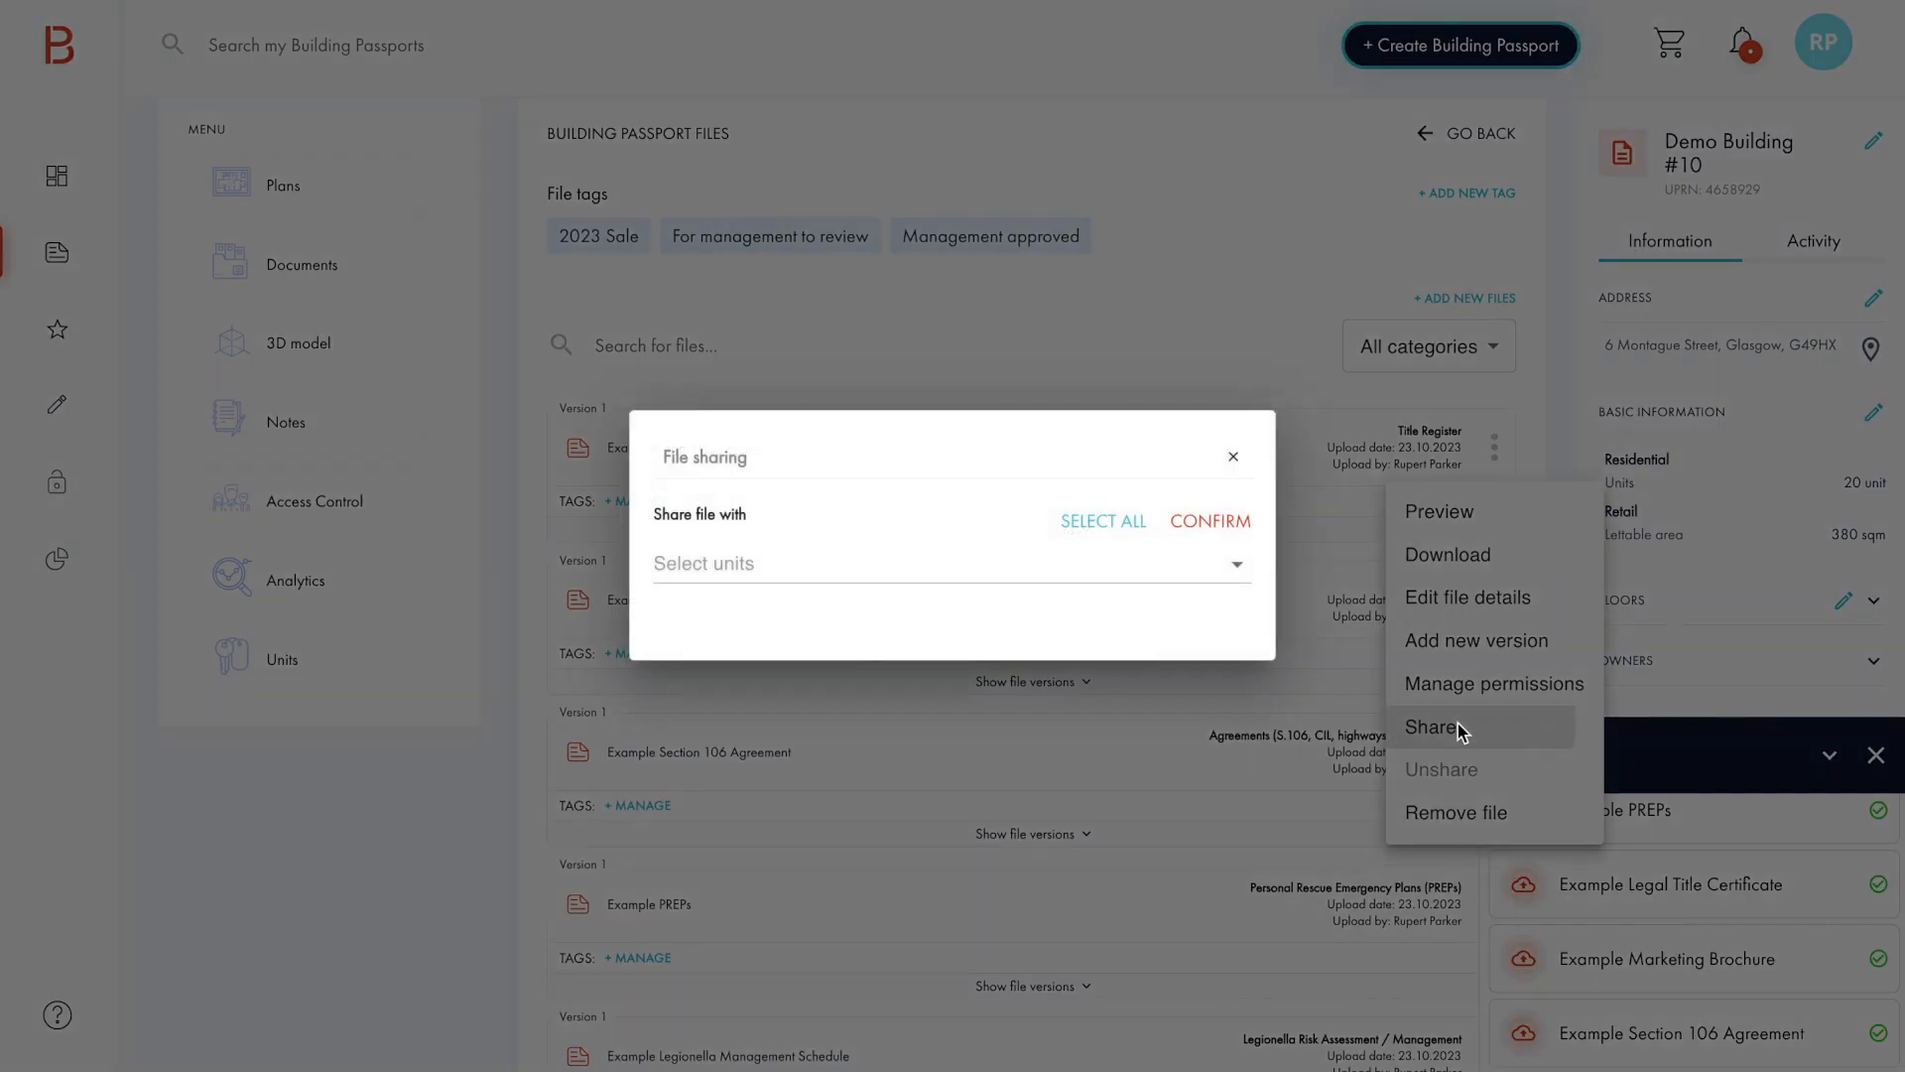
{"action": "left_click", "coordinate": [1241, 569]}
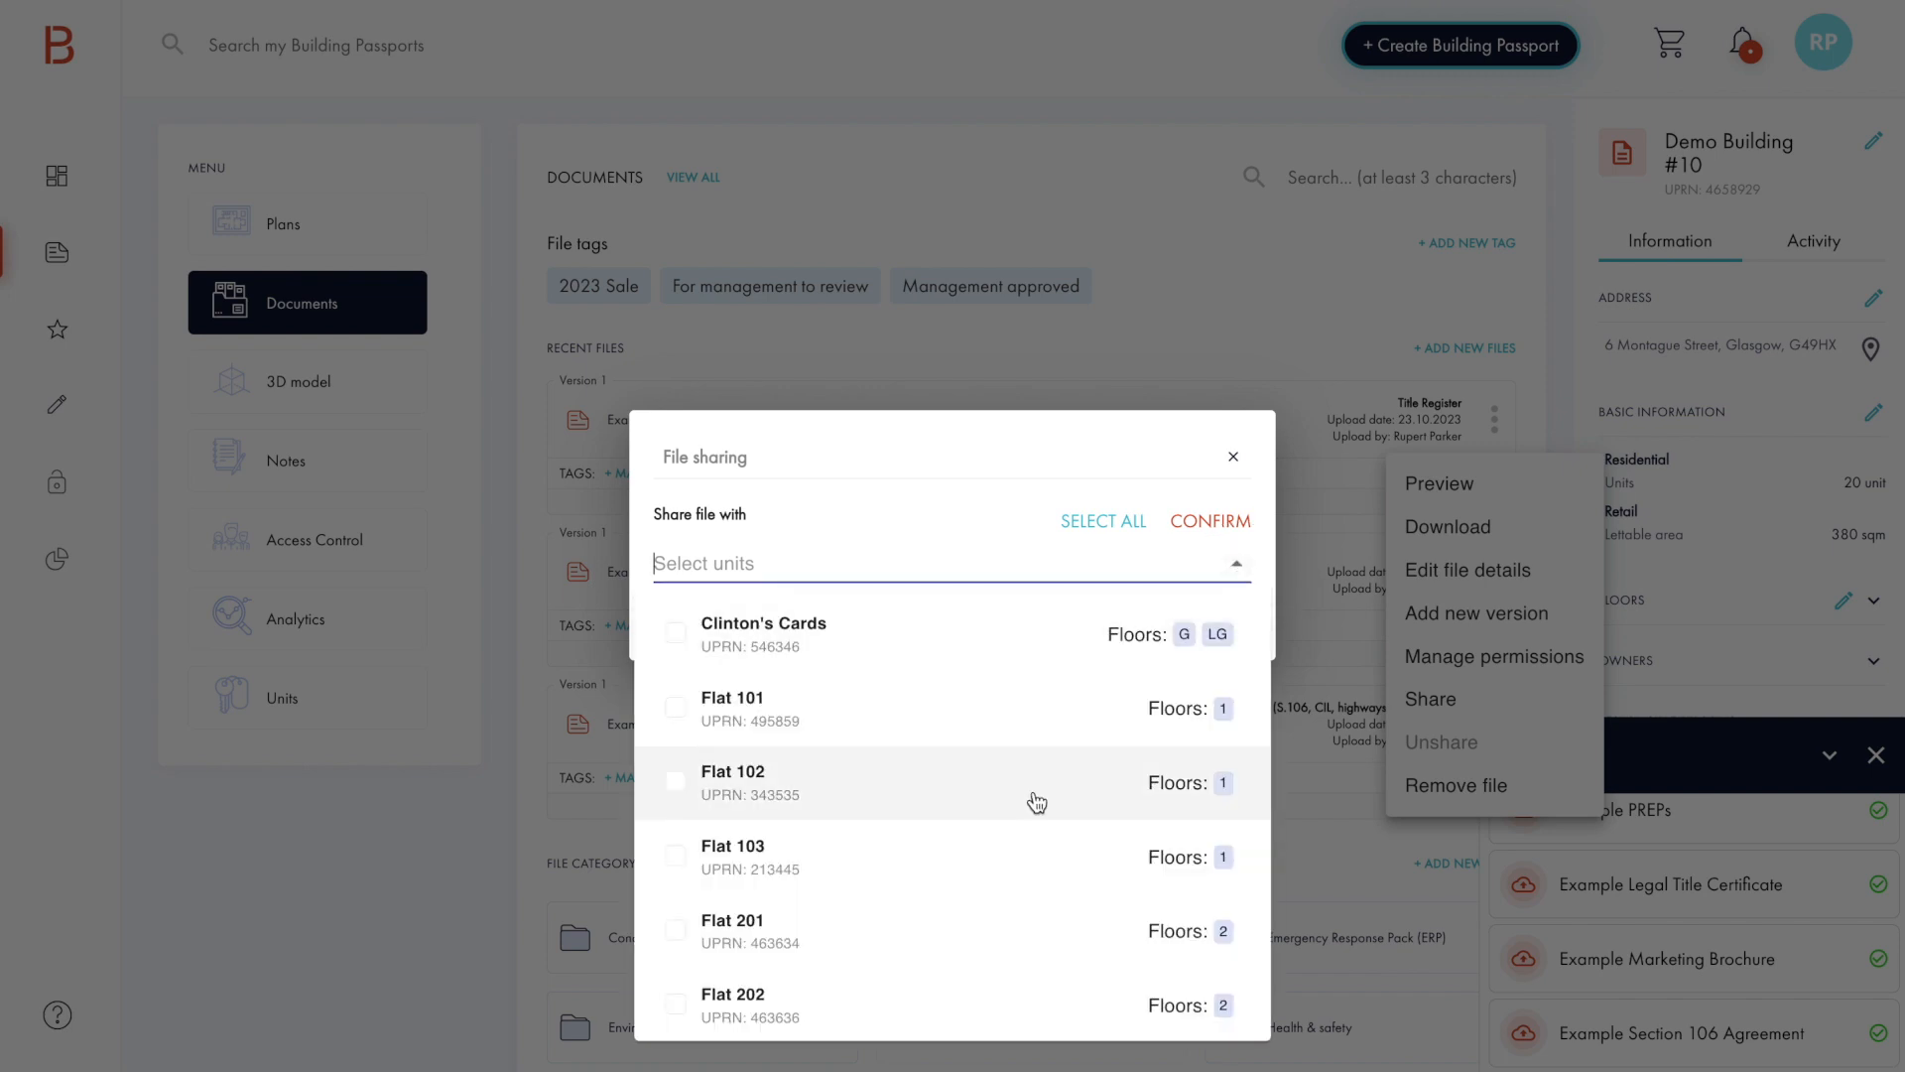
{"action": "scroll", "coordinate": [1042, 789], "scroll_direction": "down", "scroll_amount": 1}
{"action": "left_click", "coordinate": [808, 678]}
{"action": "left_click", "coordinate": [802, 754]}
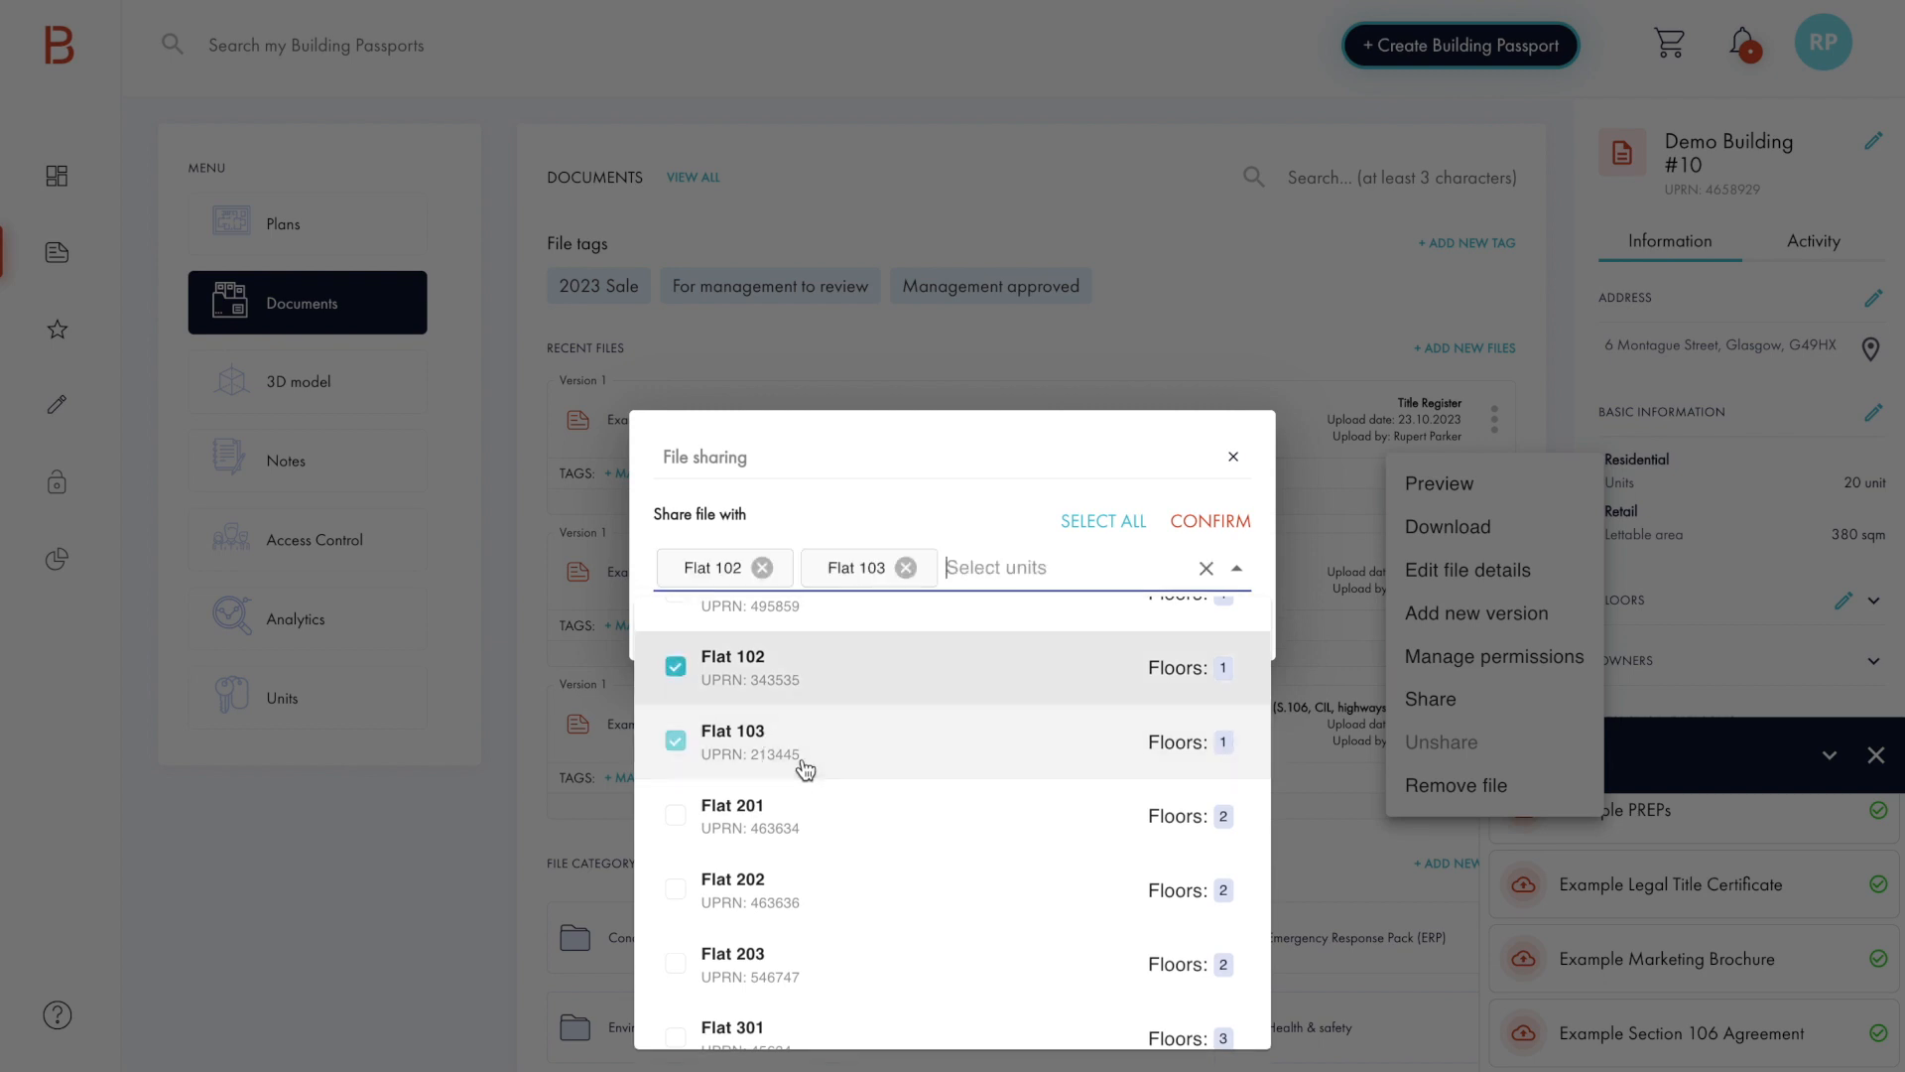
{"action": "left_click", "coordinate": [804, 829]}
{"action": "left_click", "coordinate": [1188, 531]}
{"action": "left_click", "coordinate": [1187, 531]}
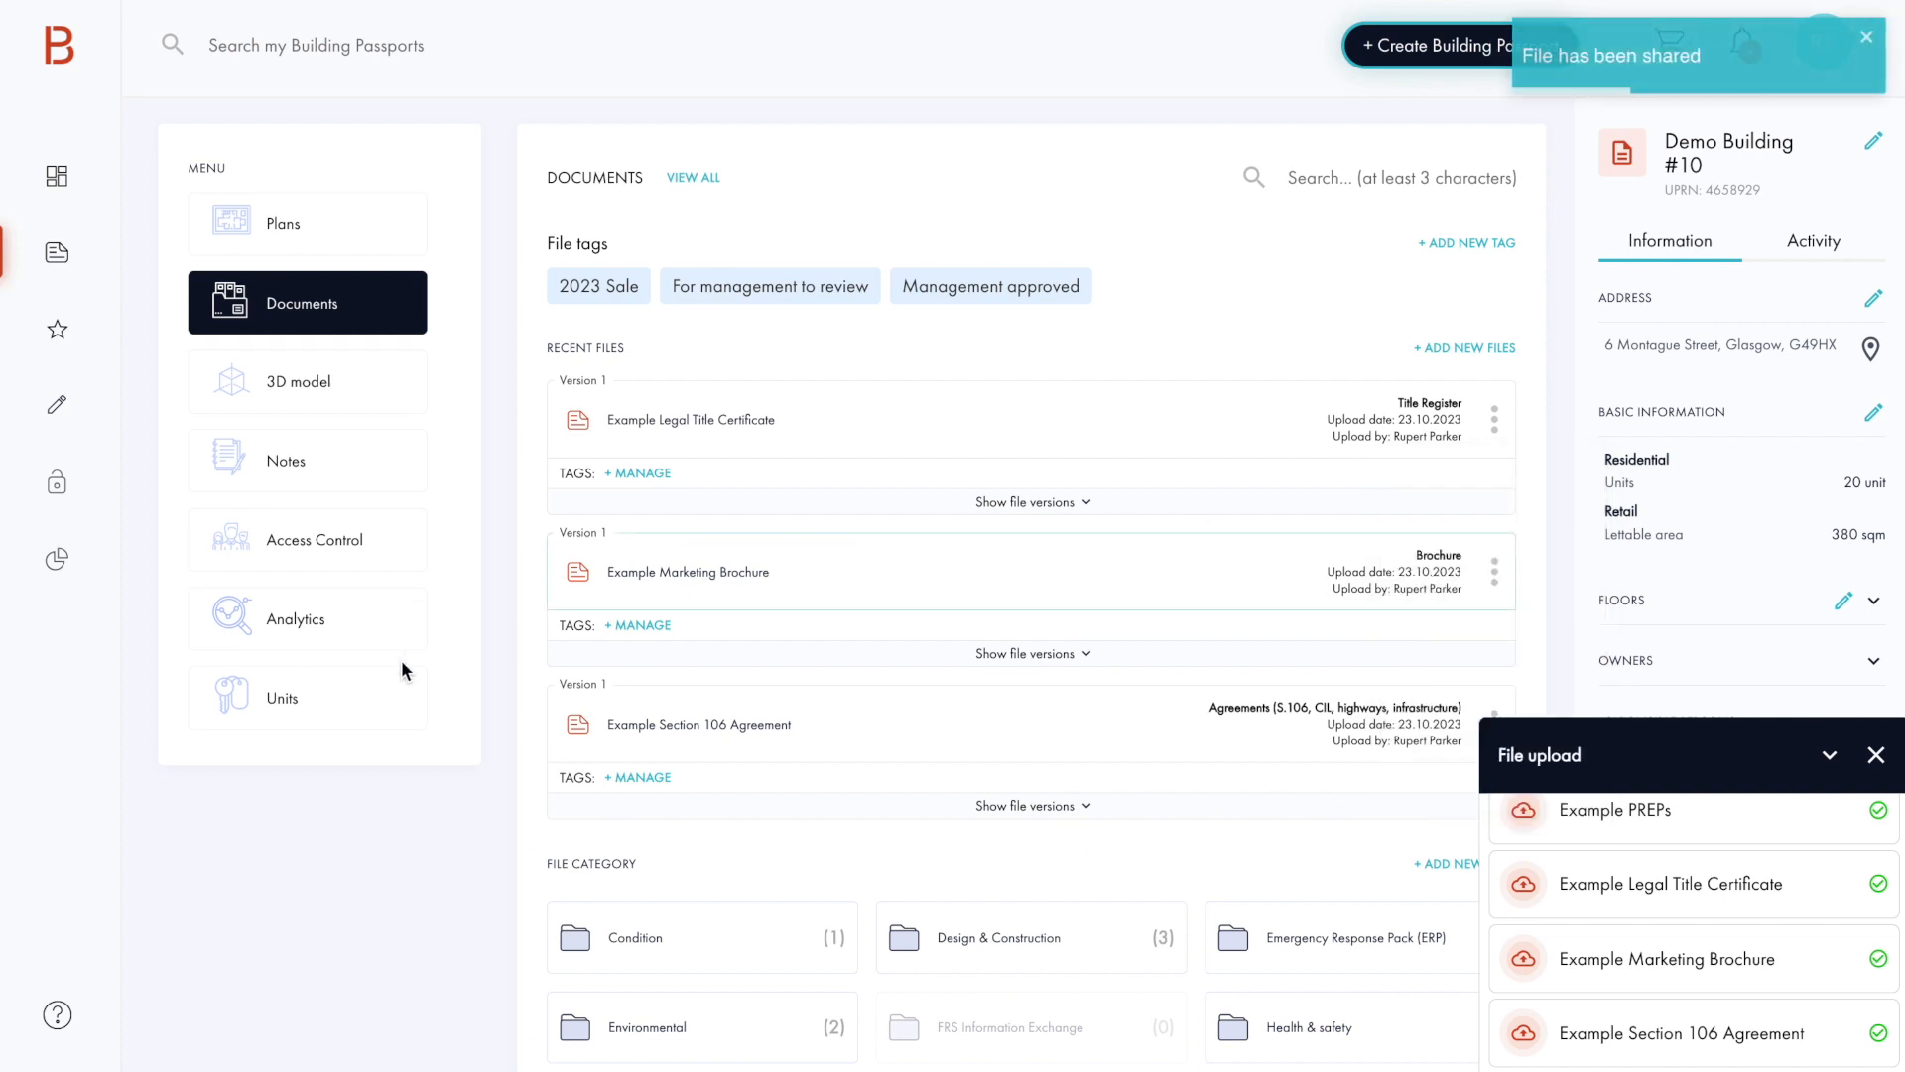
Step: Open a flat from the building's units and check its recent files for the shared certificate
{"action": "left_click", "coordinate": [286, 716]}
{"action": "left_click", "coordinate": [597, 461]}
{"action": "scroll", "coordinate": [849, 724], "scroll_direction": "down", "scroll_amount": 5}
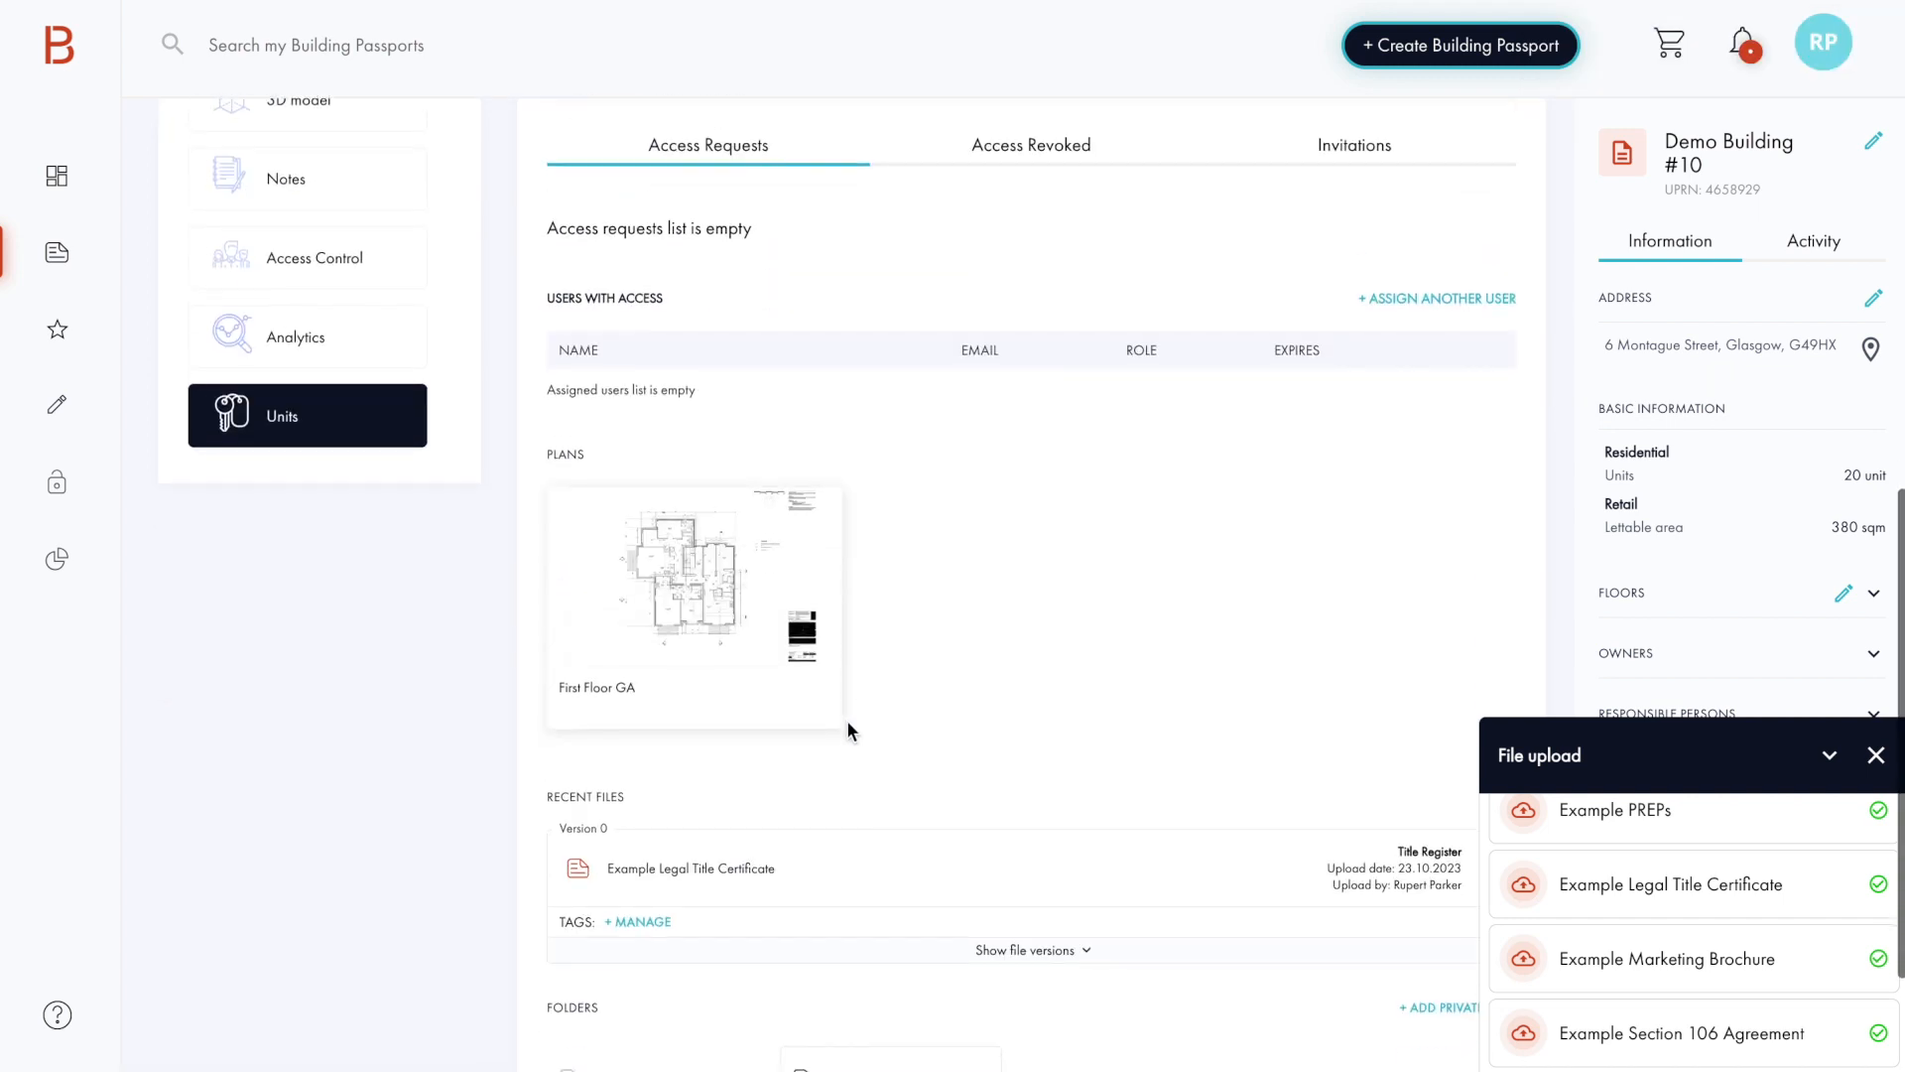